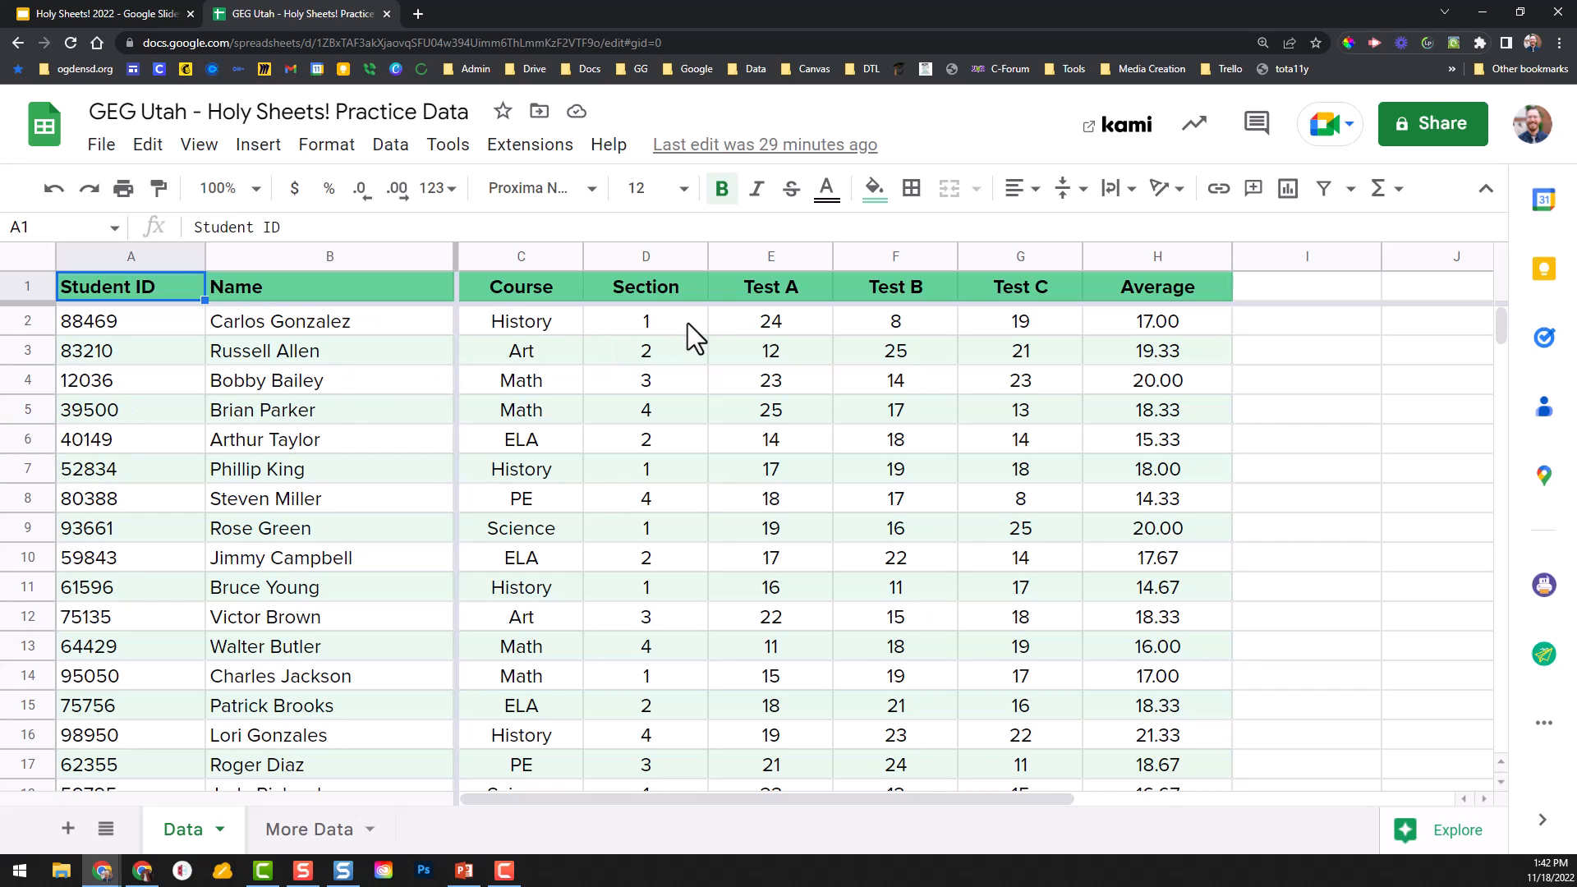
pyautogui.moveTo(732, 317); pyautogui.dragTo(1137, 485)
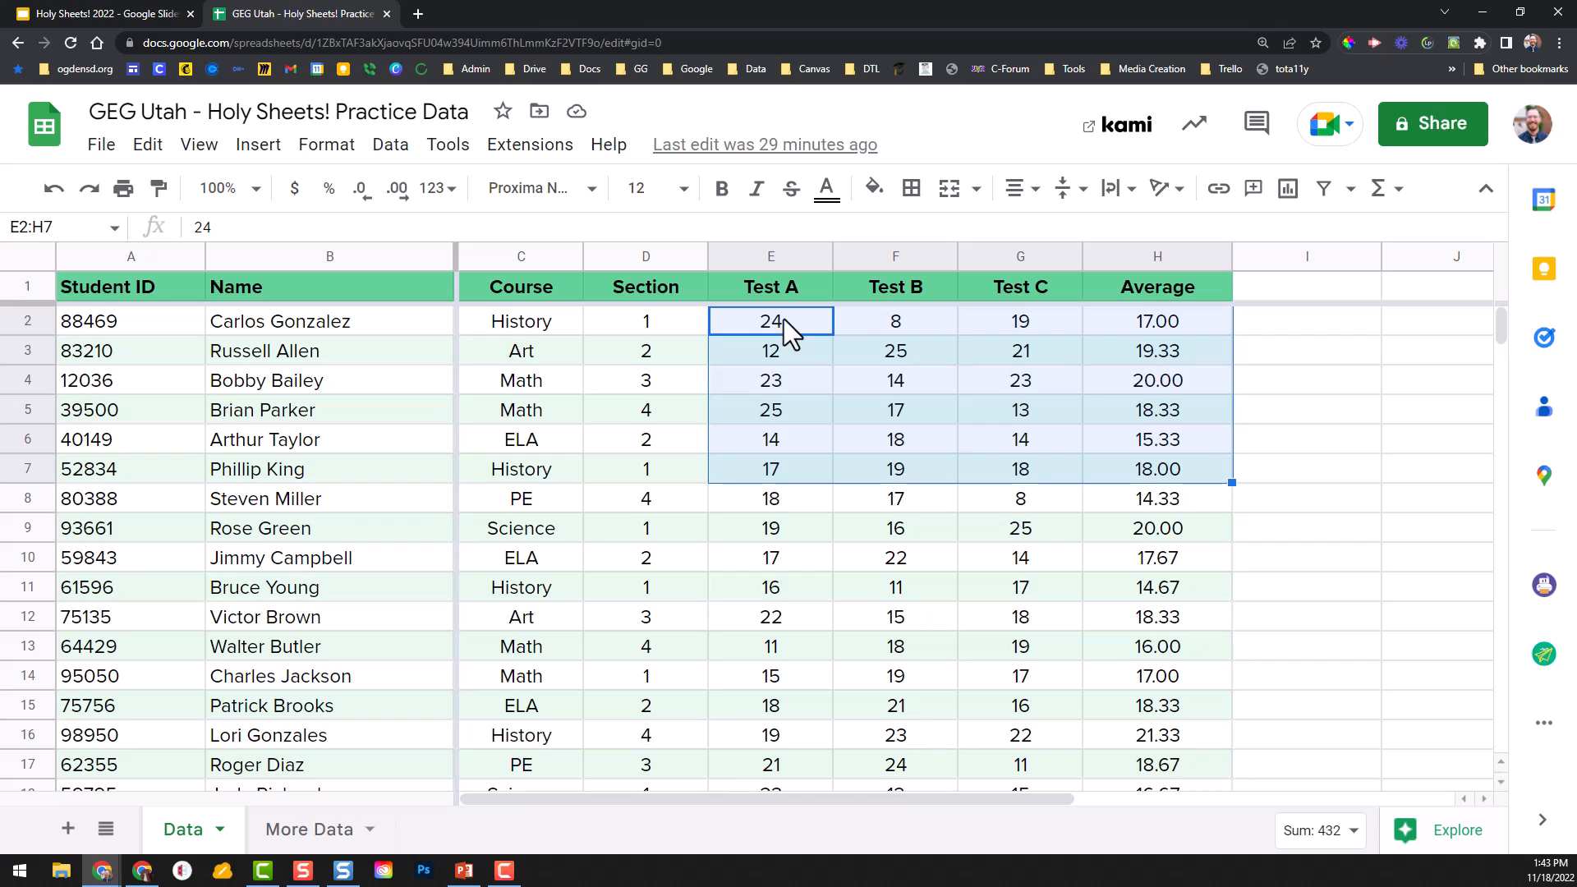
pyautogui.moveTo(791, 322); pyautogui.dragTo(804, 491)
pyautogui.moveTo(916, 330); pyautogui.dragTo(931, 508)
pyautogui.moveTo(1047, 329); pyautogui.dragTo(1032, 503)
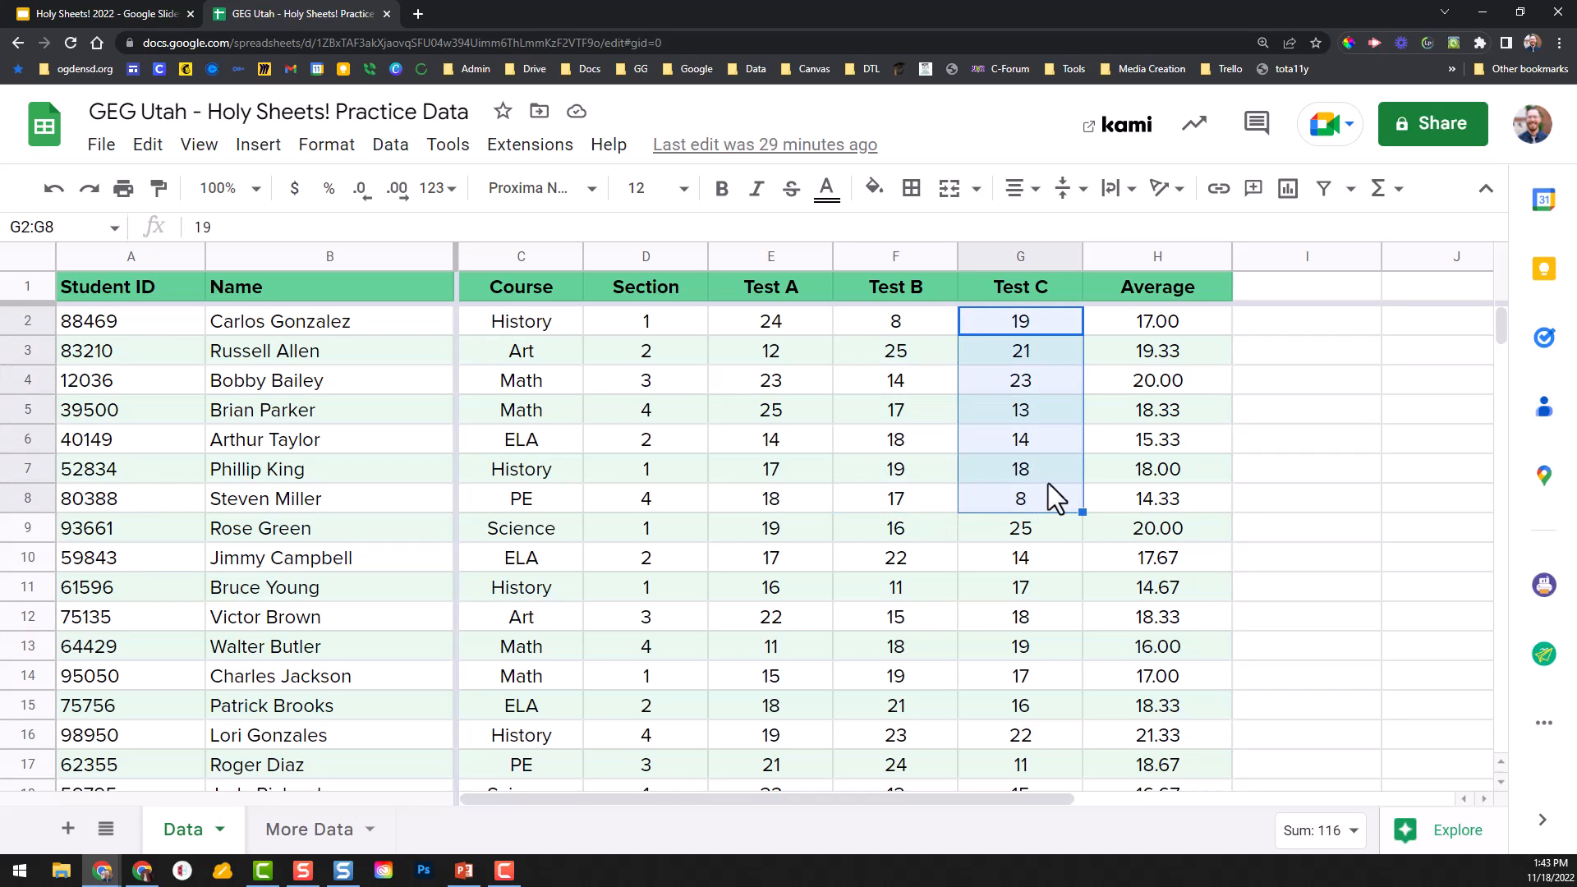
# Step: Select the test scores and averages in E2:H8 and start a conditional formatting rule for them
pyautogui.moveTo(813, 327); pyautogui.dragTo(1101, 500)
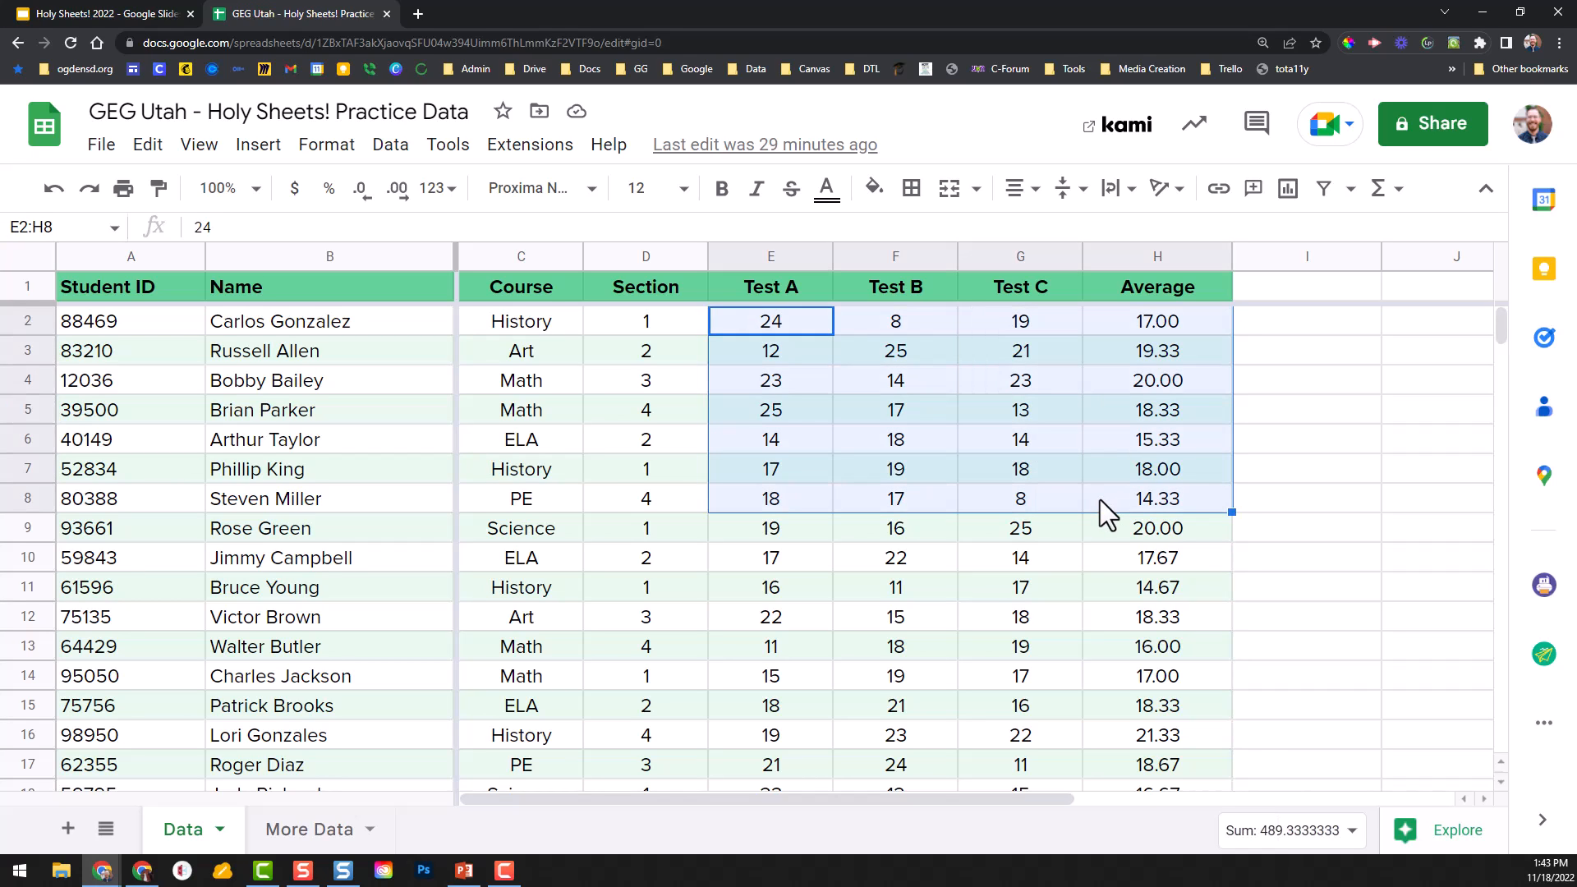
pyautogui.rightClick(756, 380)
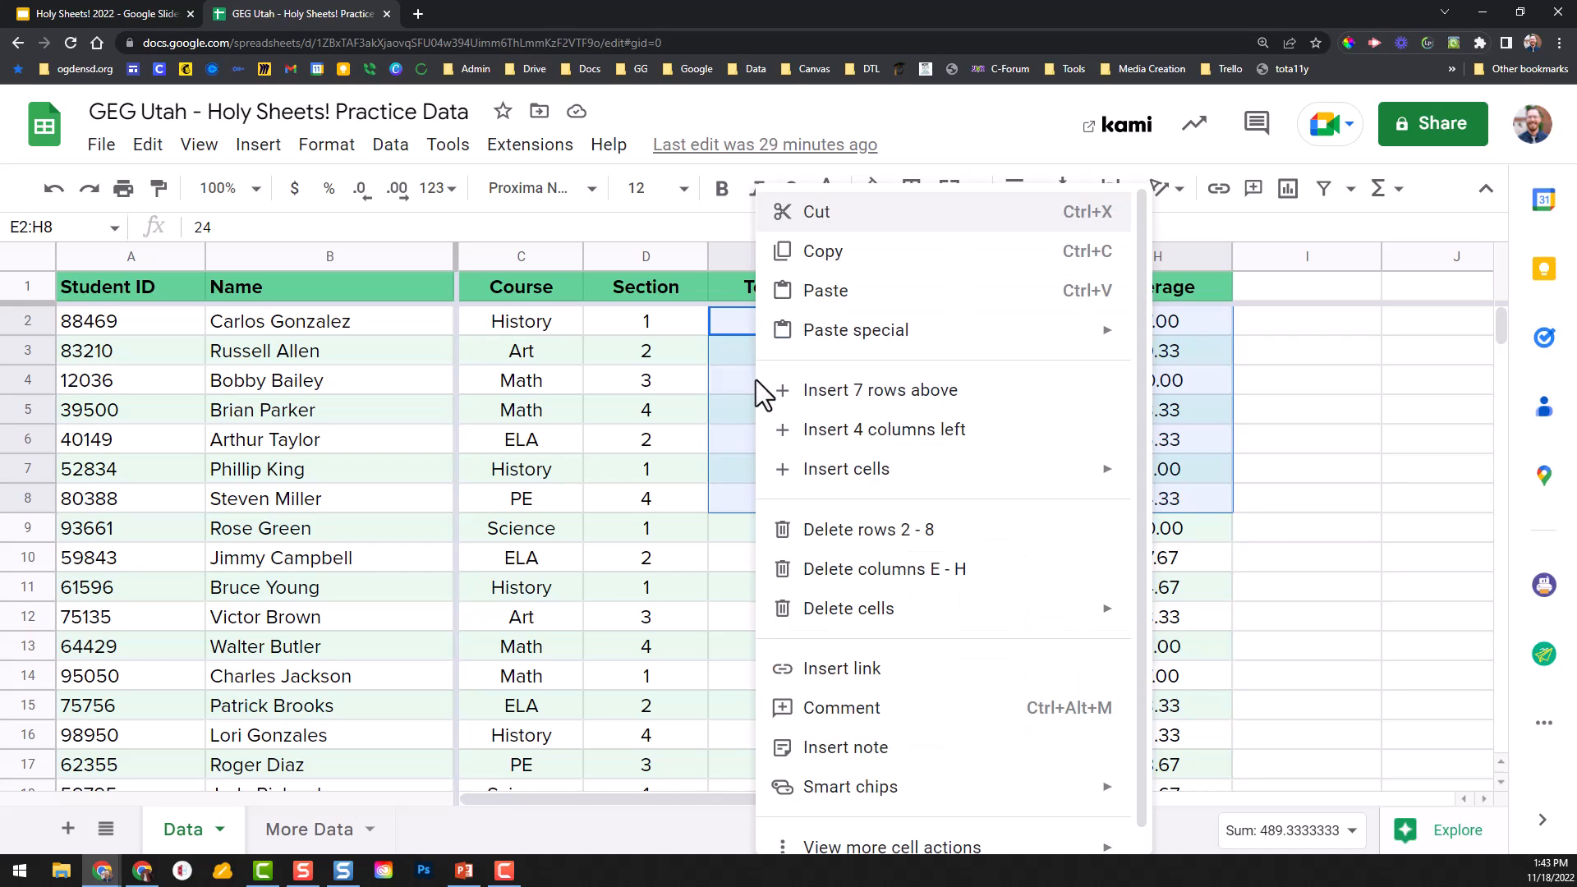
pyautogui.moveTo(1019, 855)
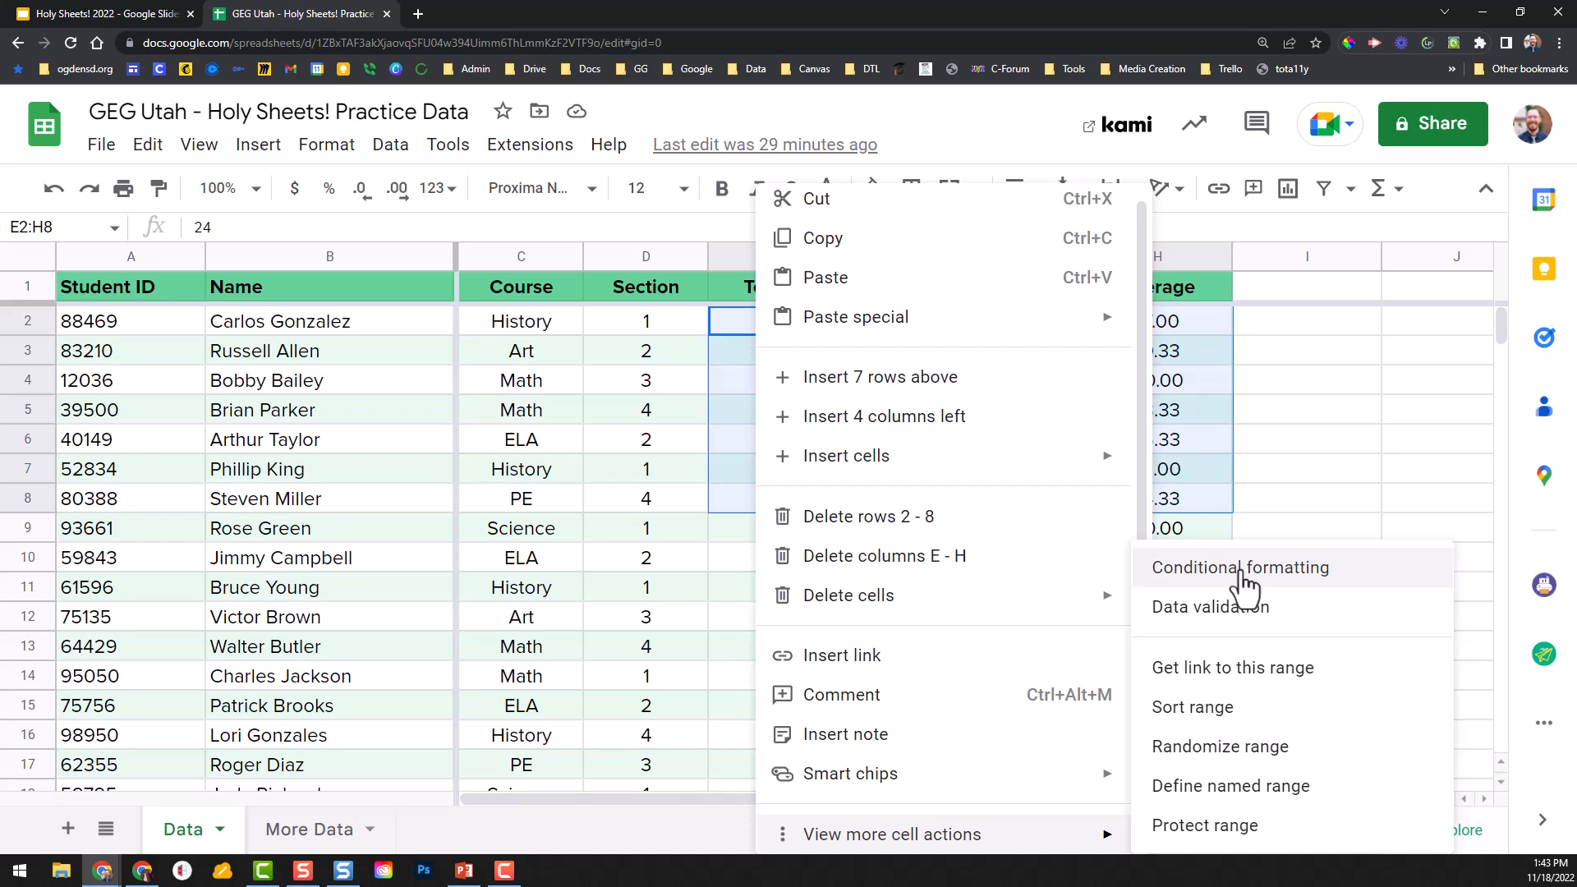
pyautogui.click(305, 153)
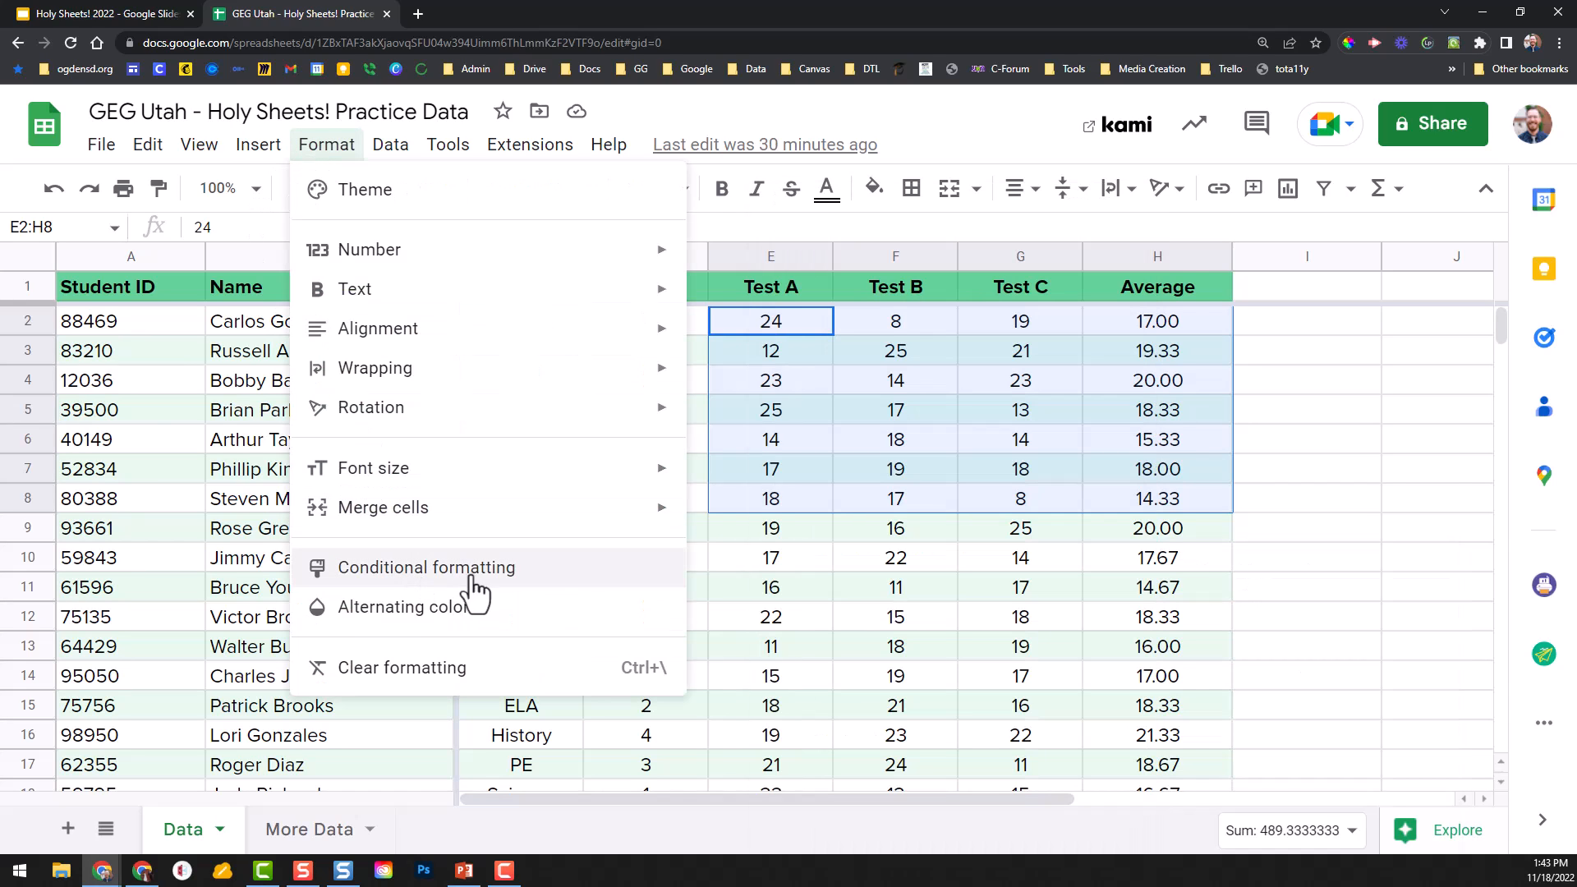
pyautogui.click(521, 567)
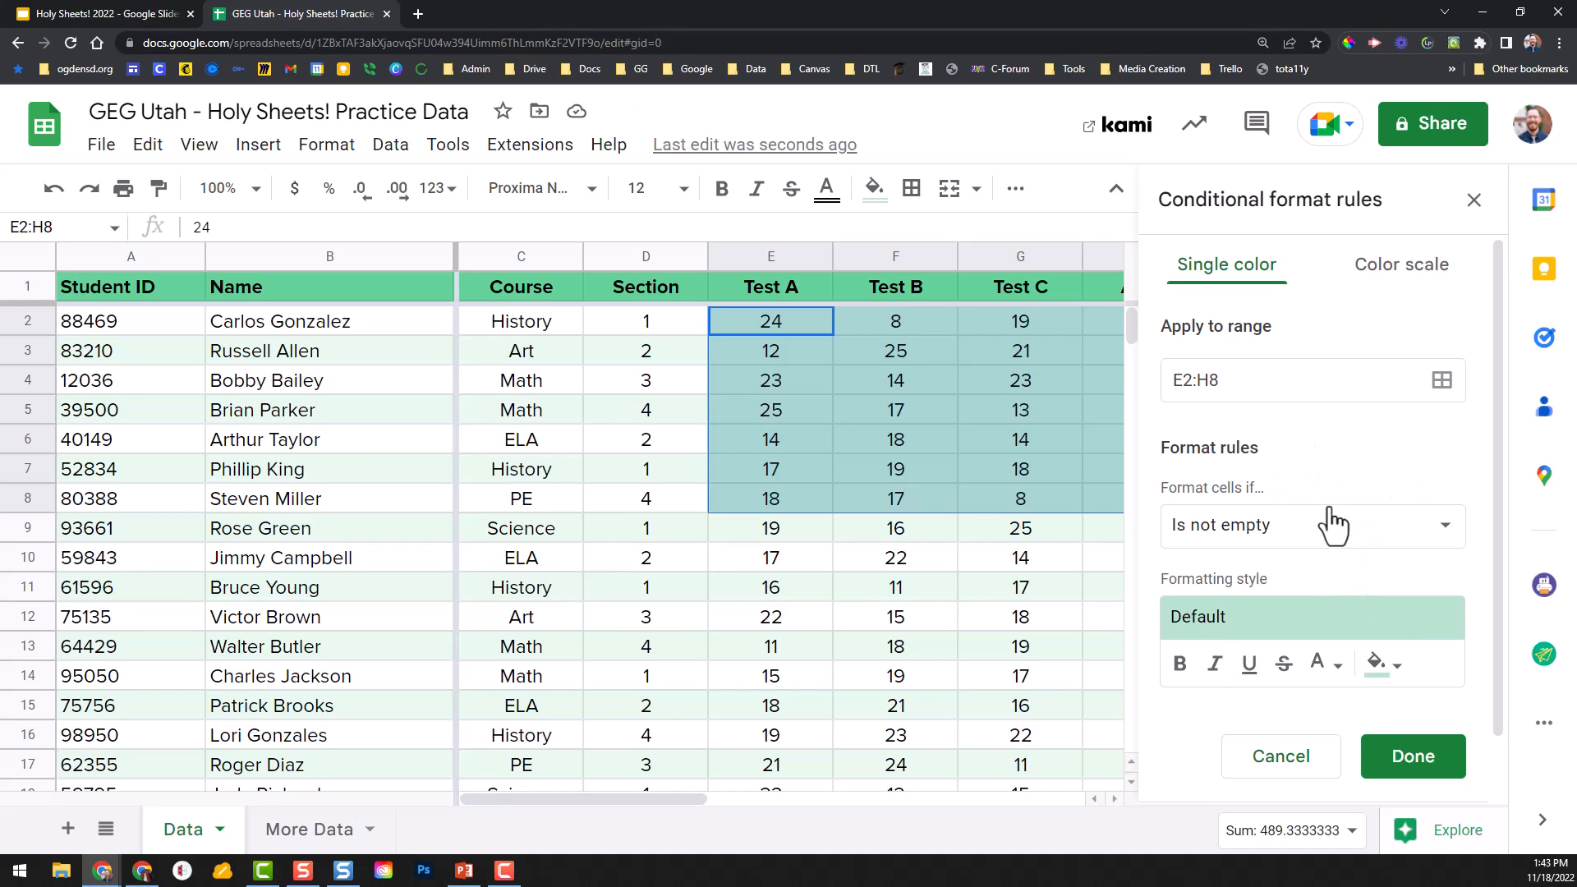
# Step: Change the rule's range to E2:H so that it covers the score and average columns down to the last row
pyautogui.scroll(-1, 1275, 397)
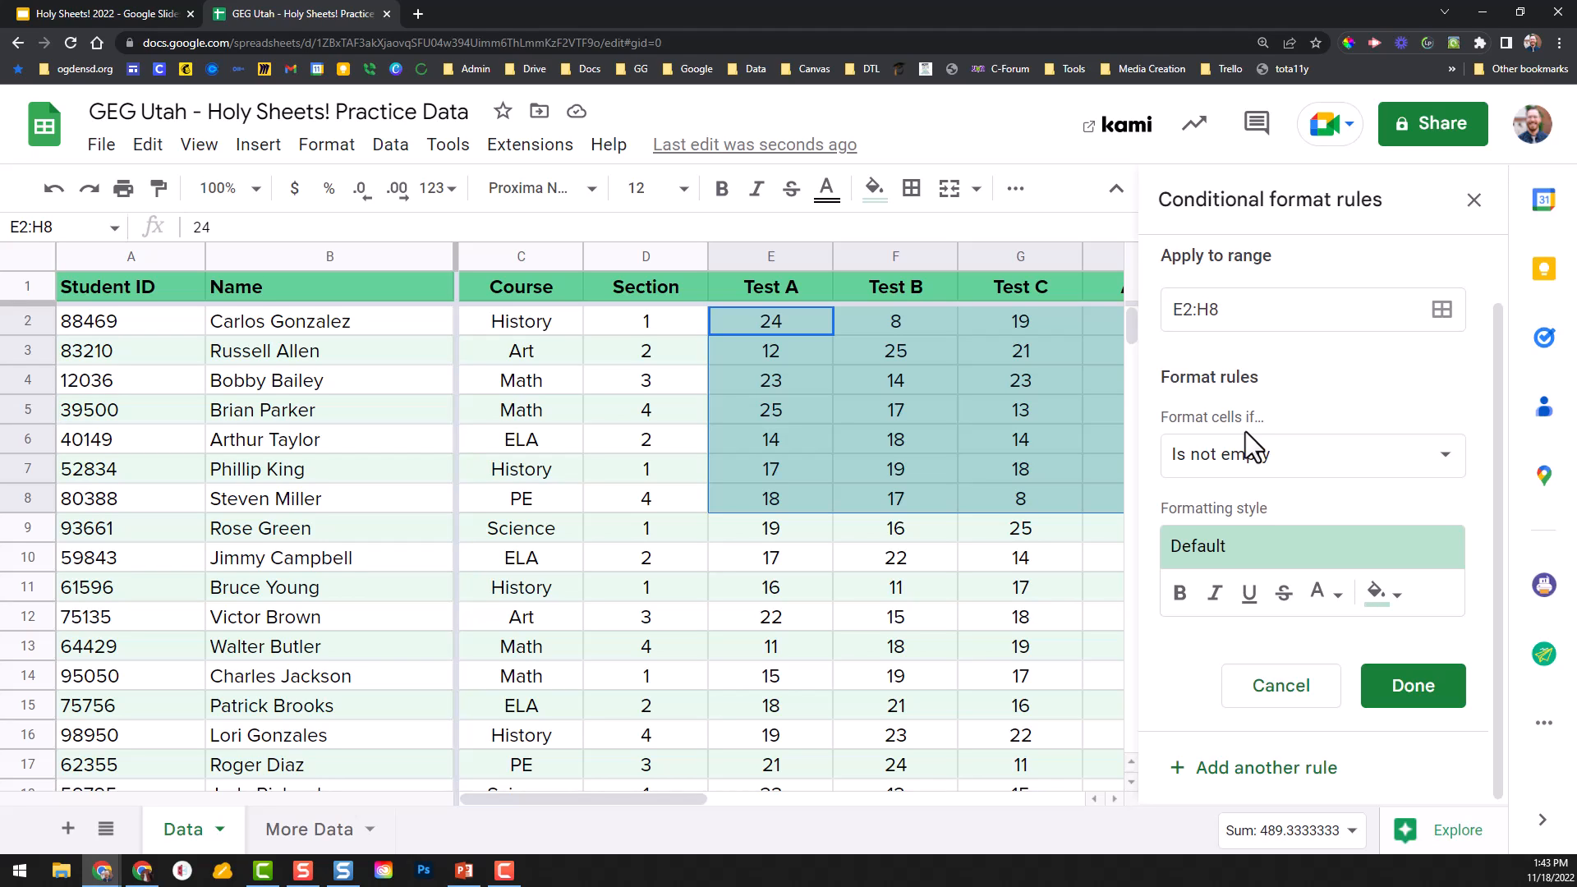
pyautogui.click(1309, 479)
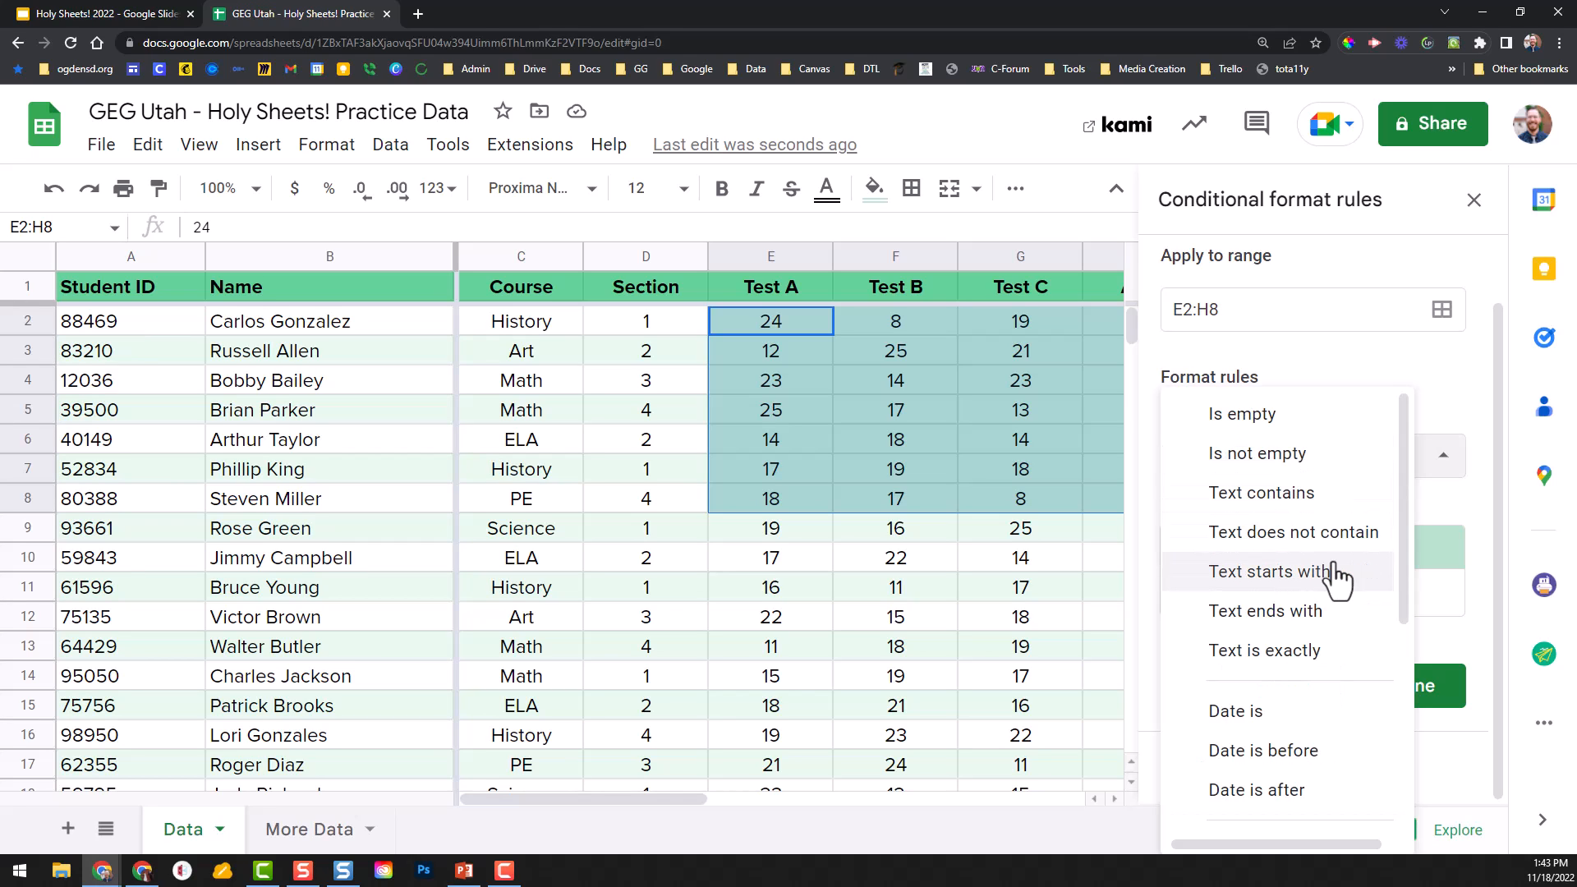
pyautogui.click(1437, 462)
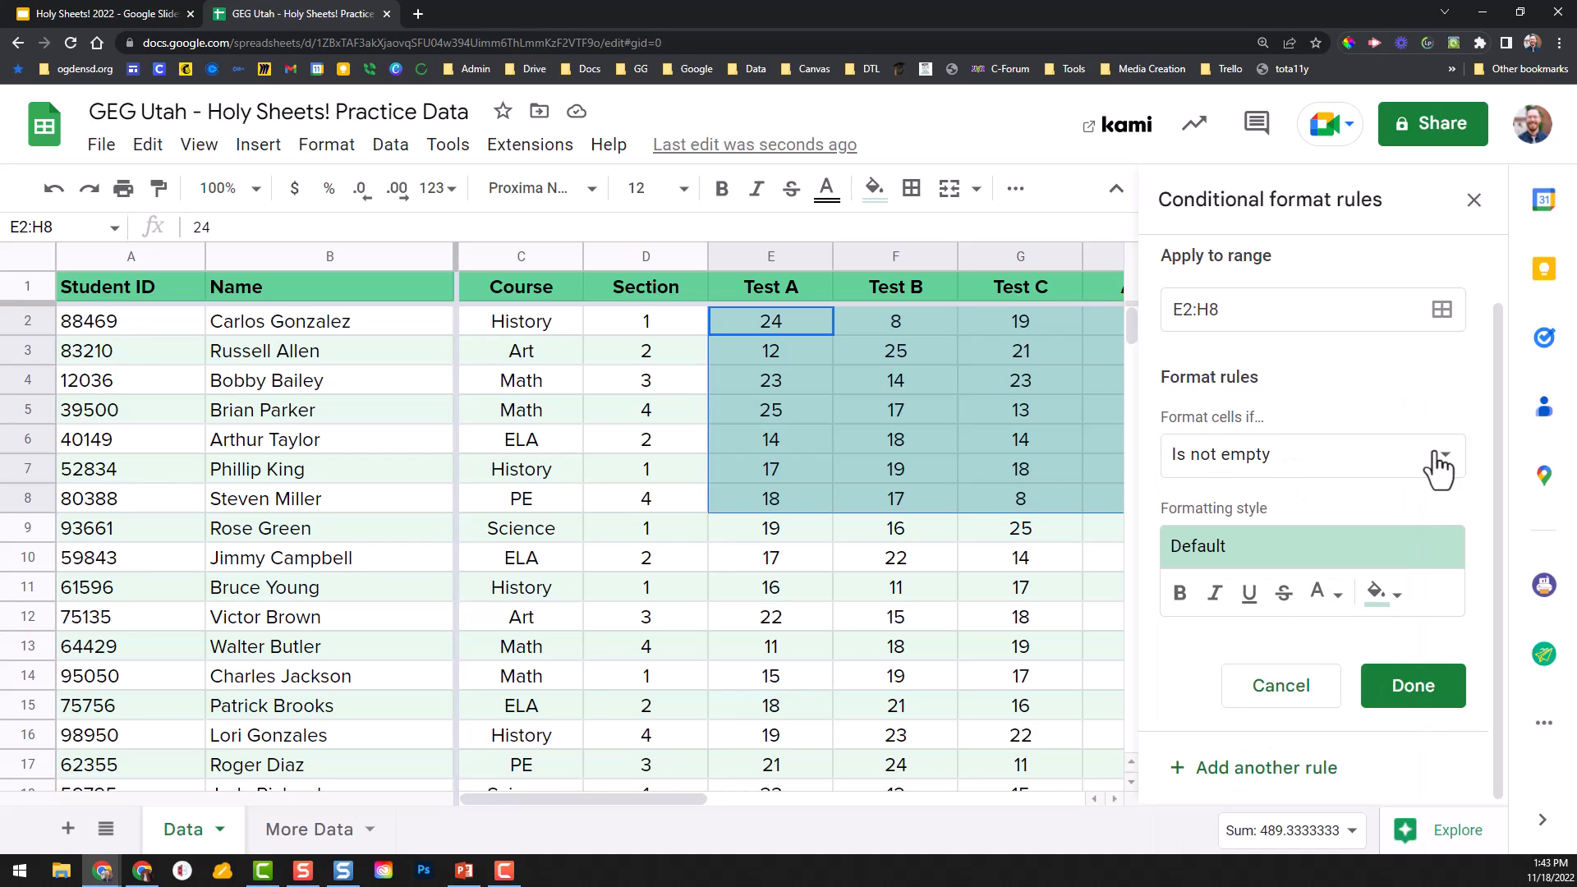
pyautogui.click(1258, 311)
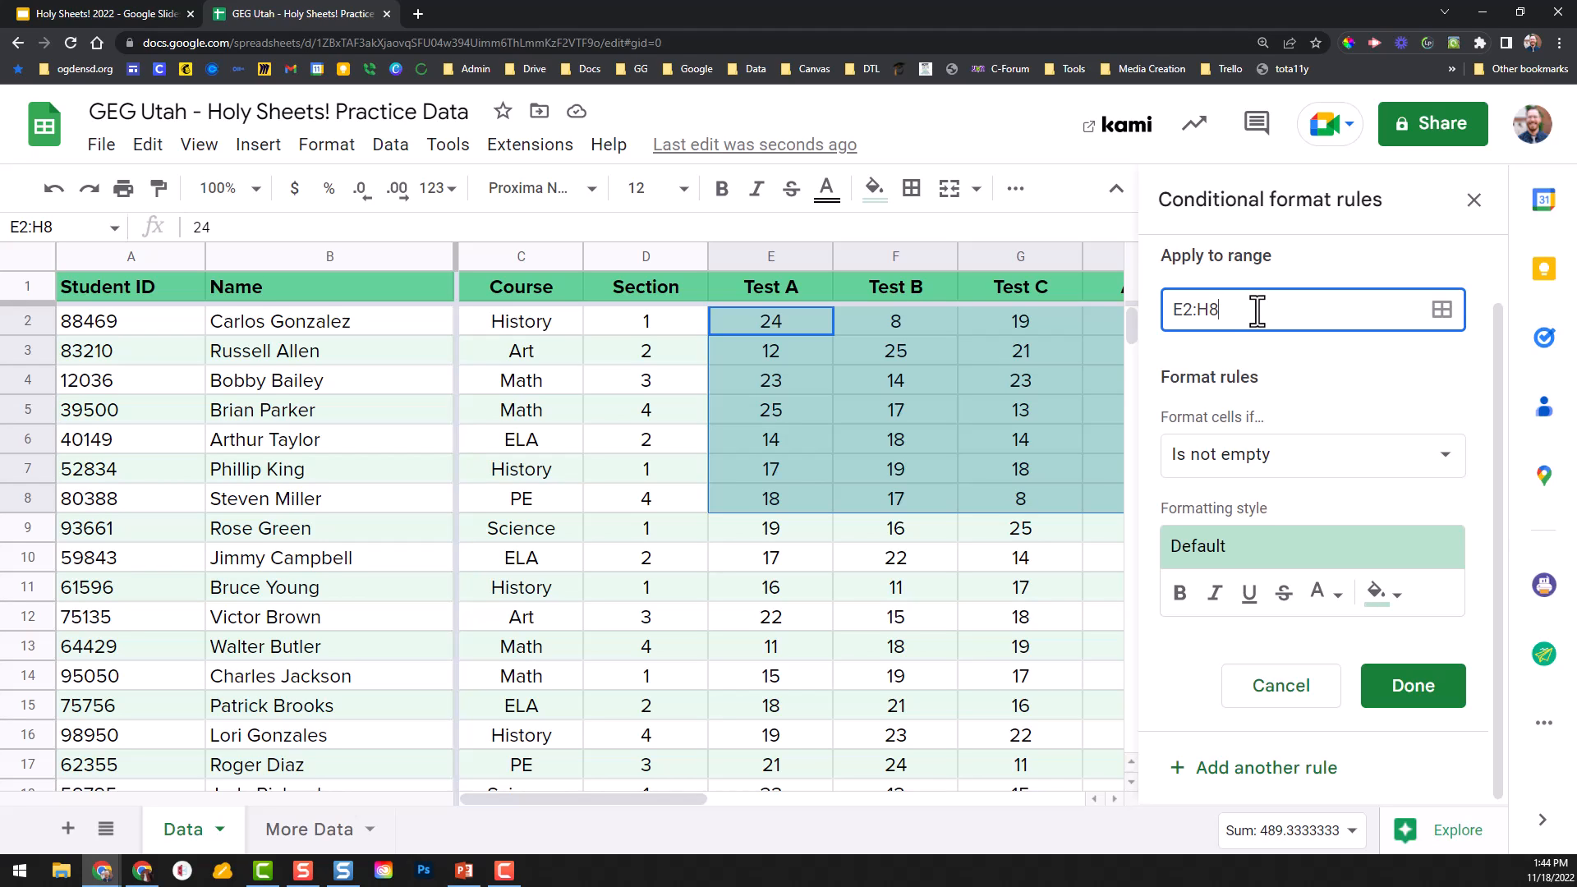
pyautogui.moveTo(1211, 317); pyautogui.dragTo(1258, 310)
pyautogui.press('BackSpace')
pyautogui.click(1186, 348)
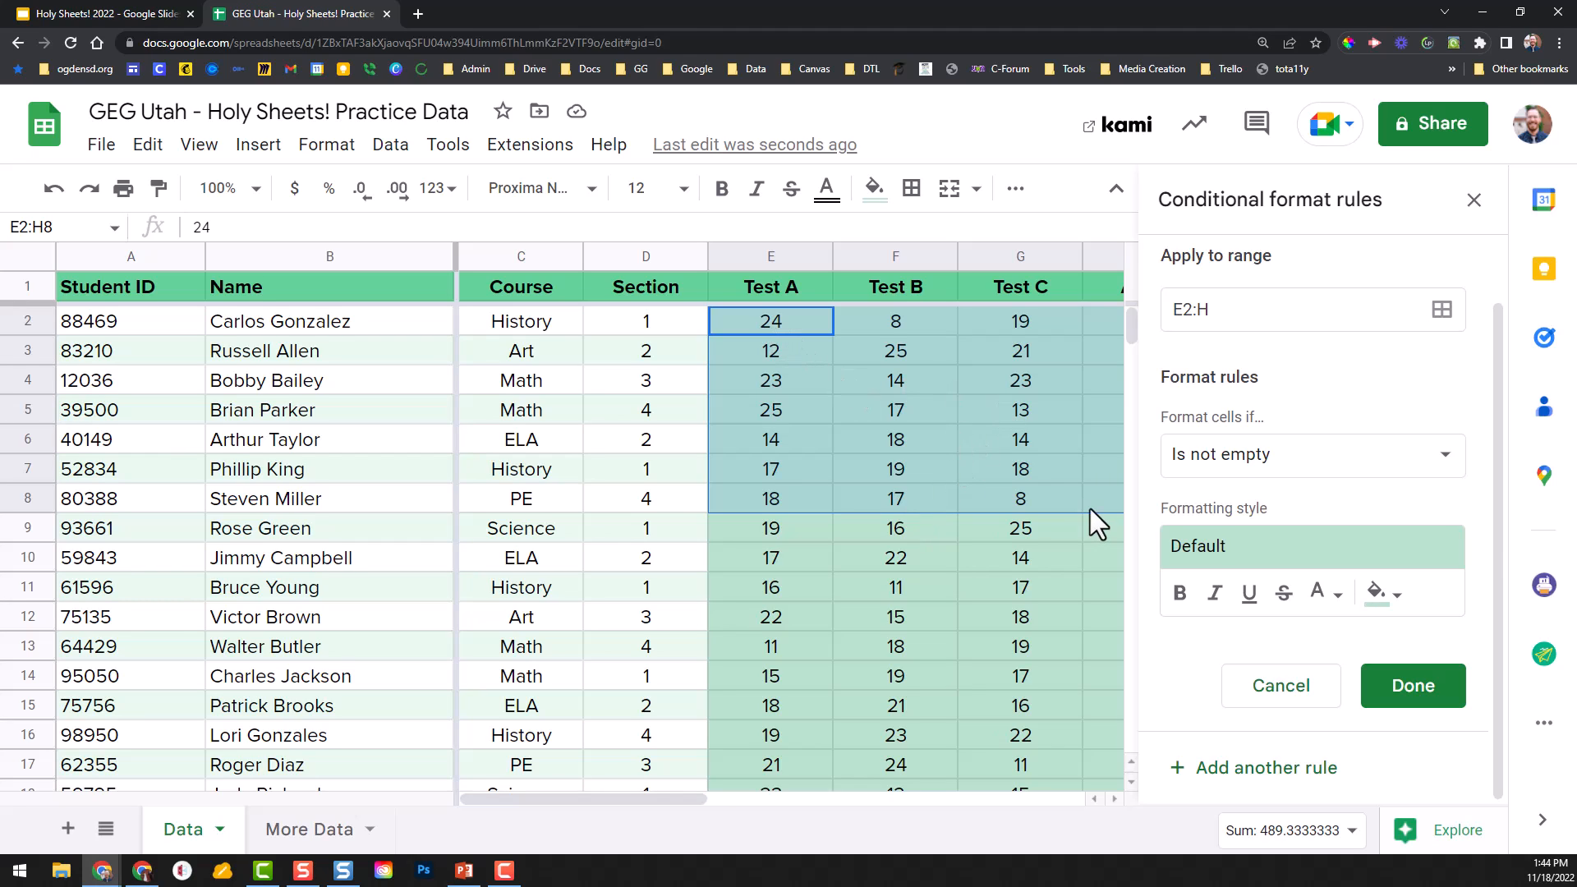
pyautogui.click(1218, 310)
pyautogui.moveTo(1219, 310); pyautogui.dragTo(1169, 315)
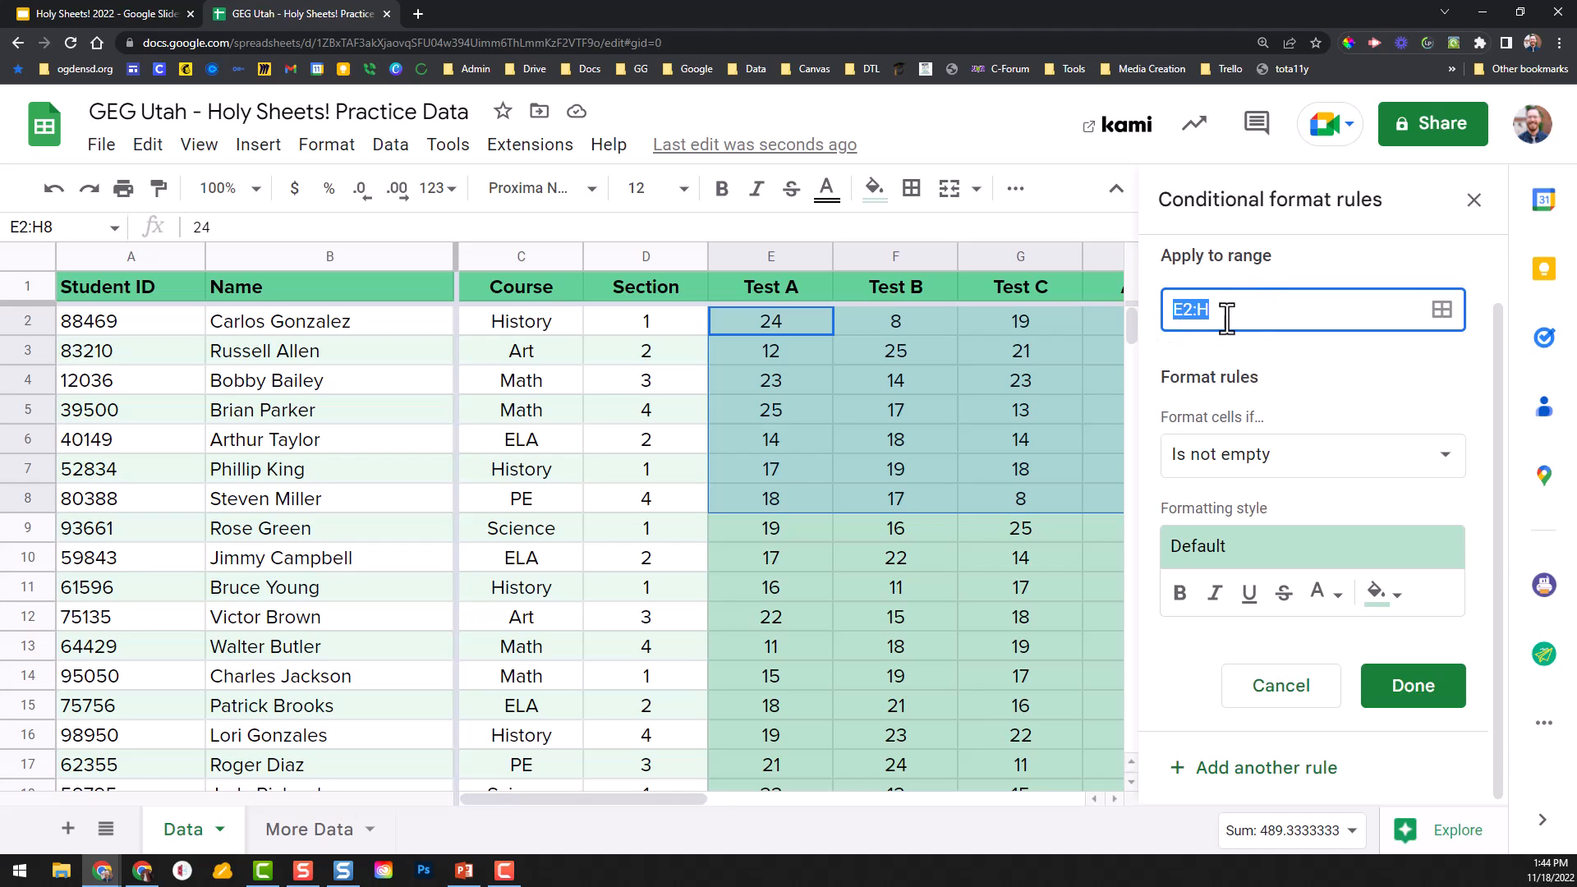
pyautogui.click(1222, 304)
# Step: Make the rule format cells with a value less than 15 using a light red fill
pyautogui.click(1293, 470)
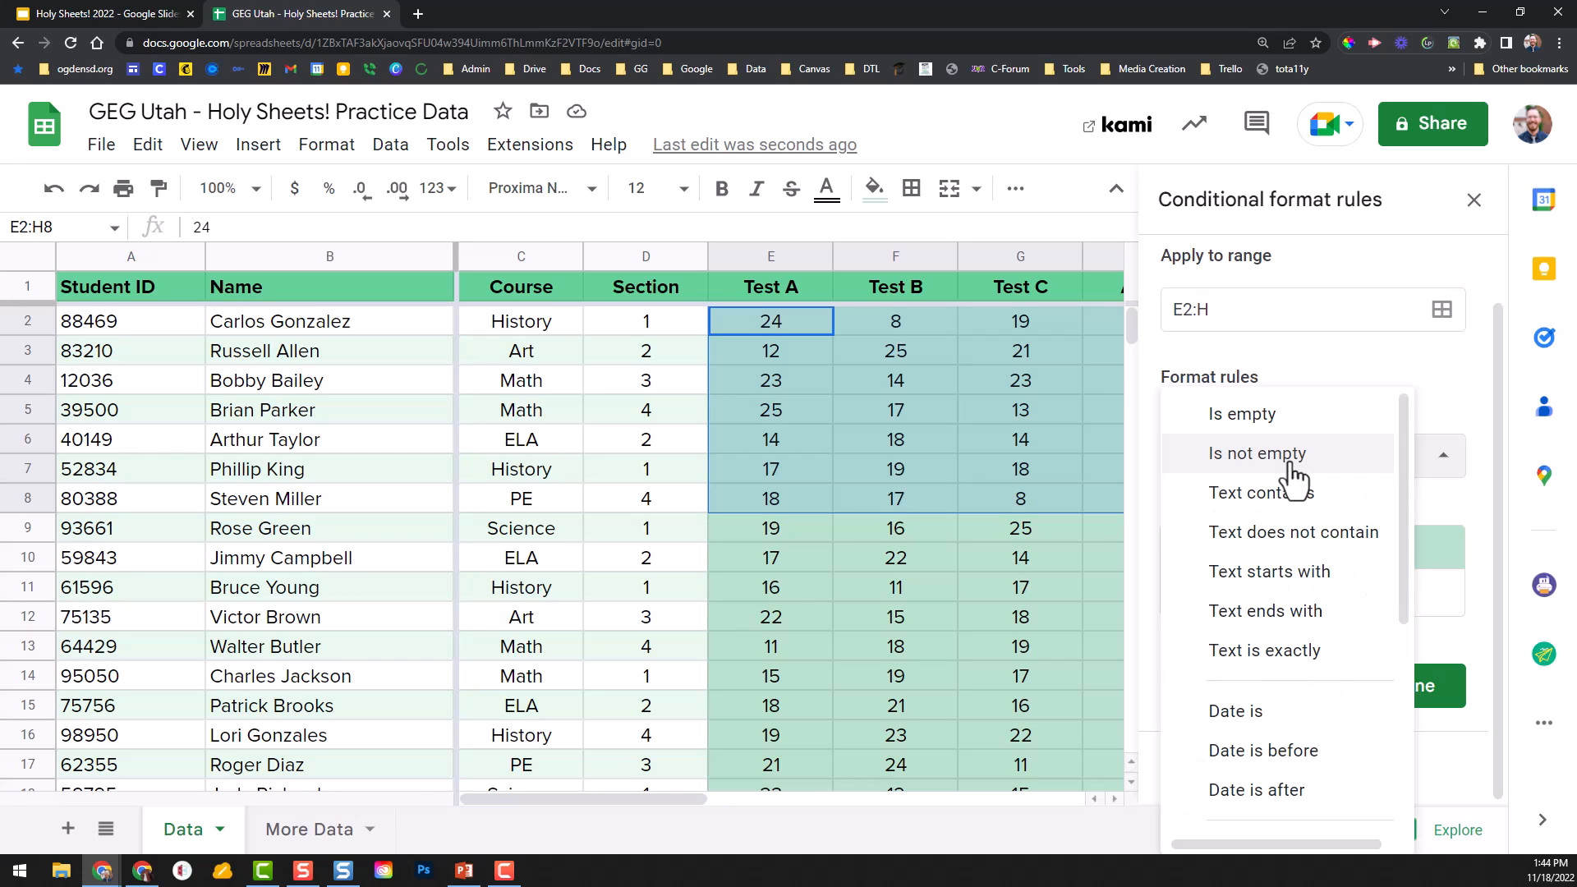
pyautogui.click(1443, 456)
pyautogui.click(1405, 460)
pyautogui.moveTo(1405, 460); pyautogui.dragTo(1378, 675)
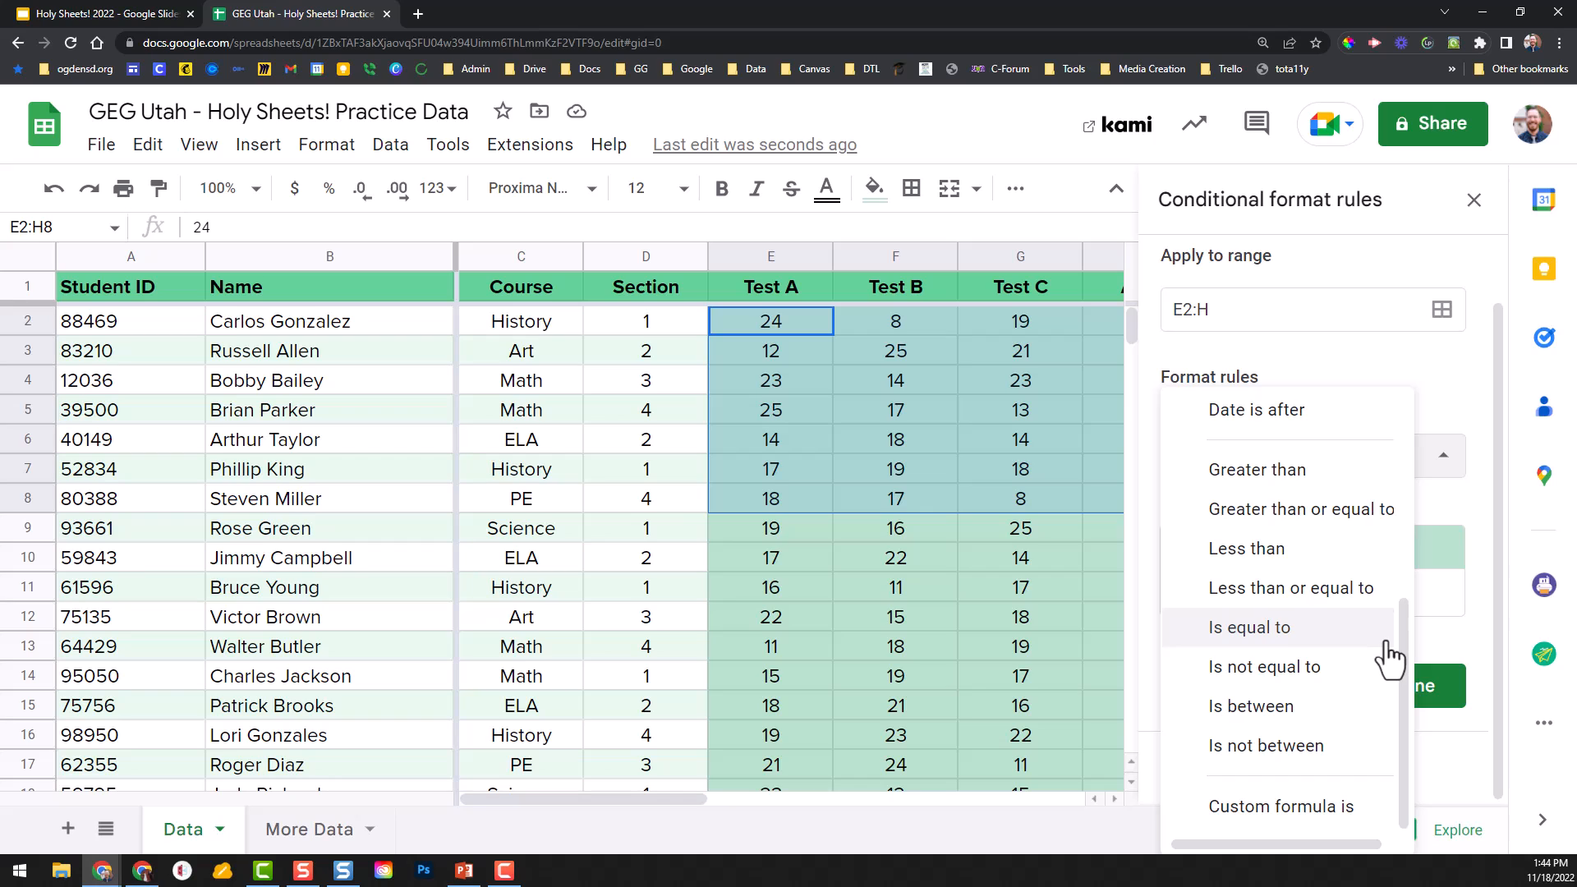
pyautogui.click(1292, 557)
pyautogui.click(1278, 518)
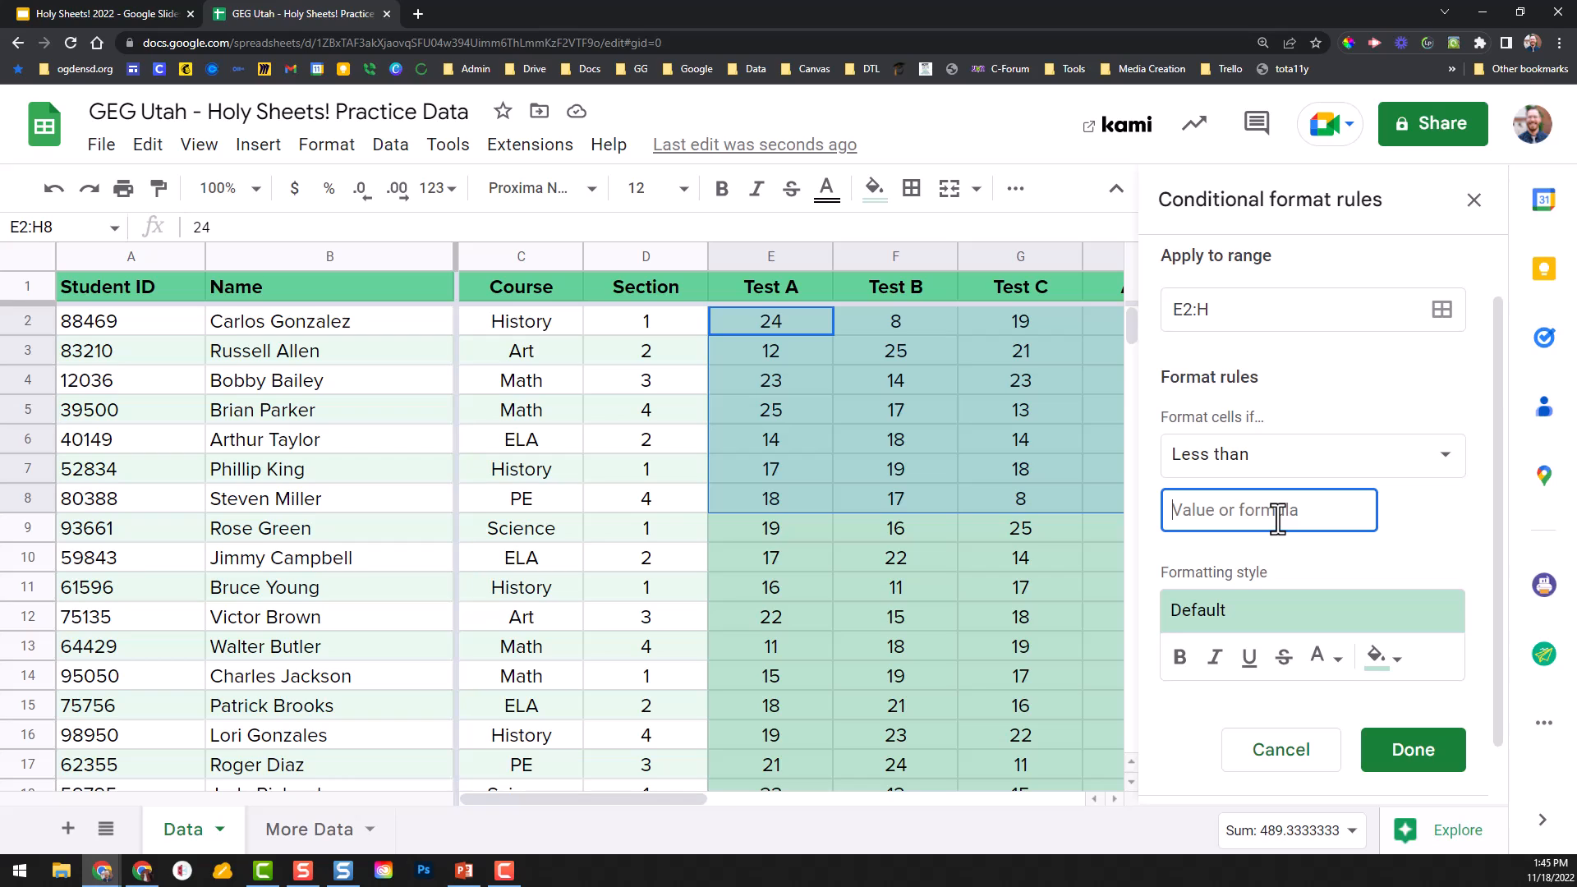
pyautogui.write('15')
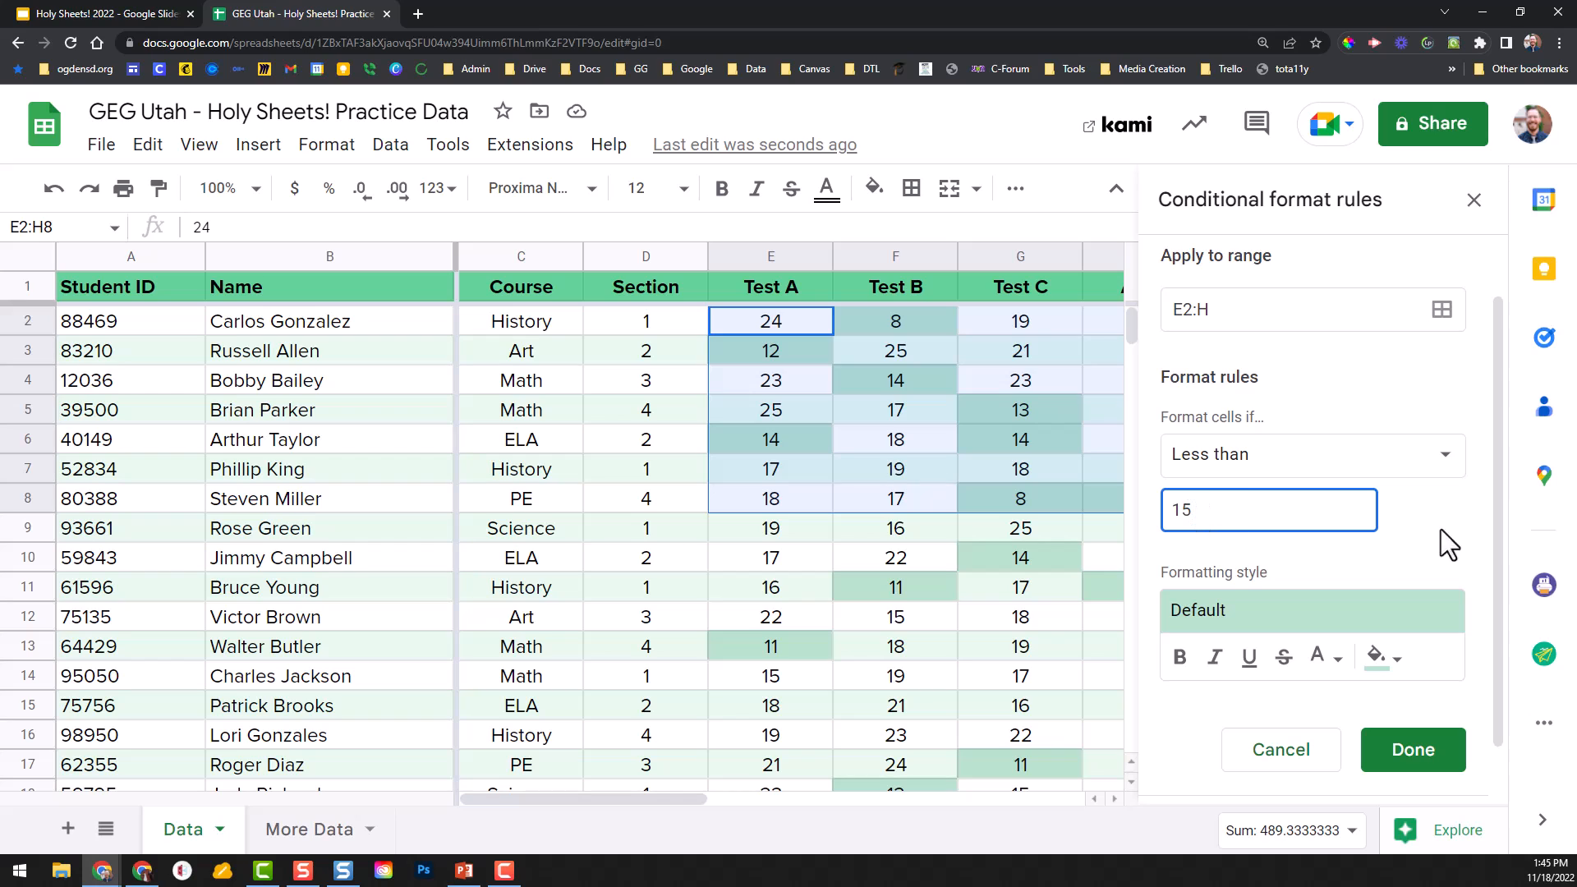
pyautogui.click(1393, 662)
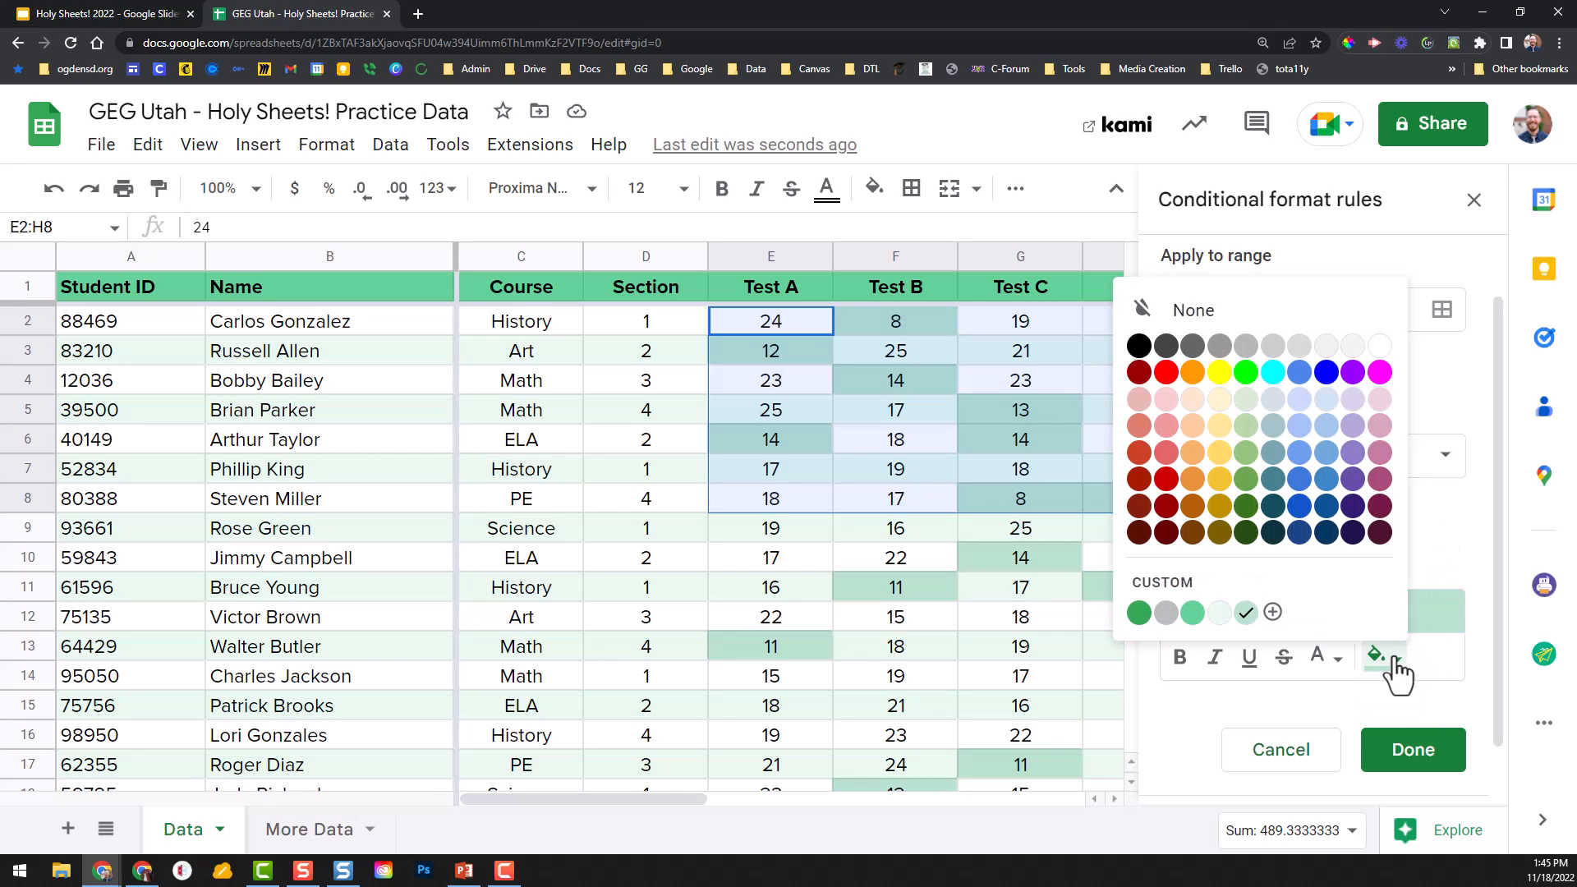
pyautogui.click(1166, 399)
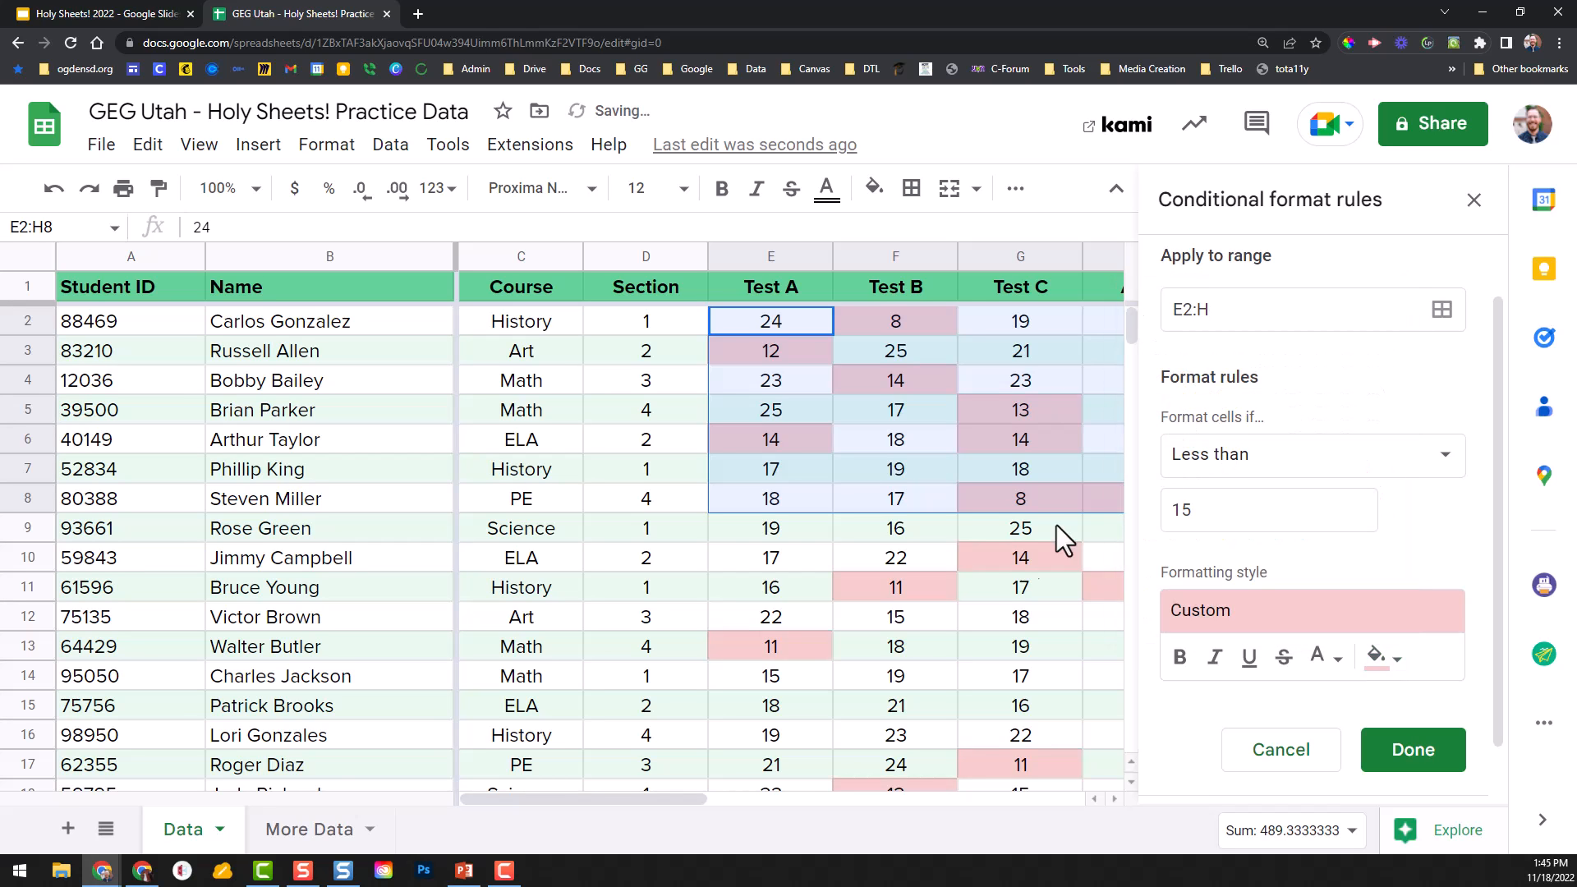
# Step: Examine which scores down the sheet are highlighted and check how the exact score of 15 in G18 is treated
pyautogui.scroll(-4, 993, 568)
pyautogui.scroll(4, 993, 569)
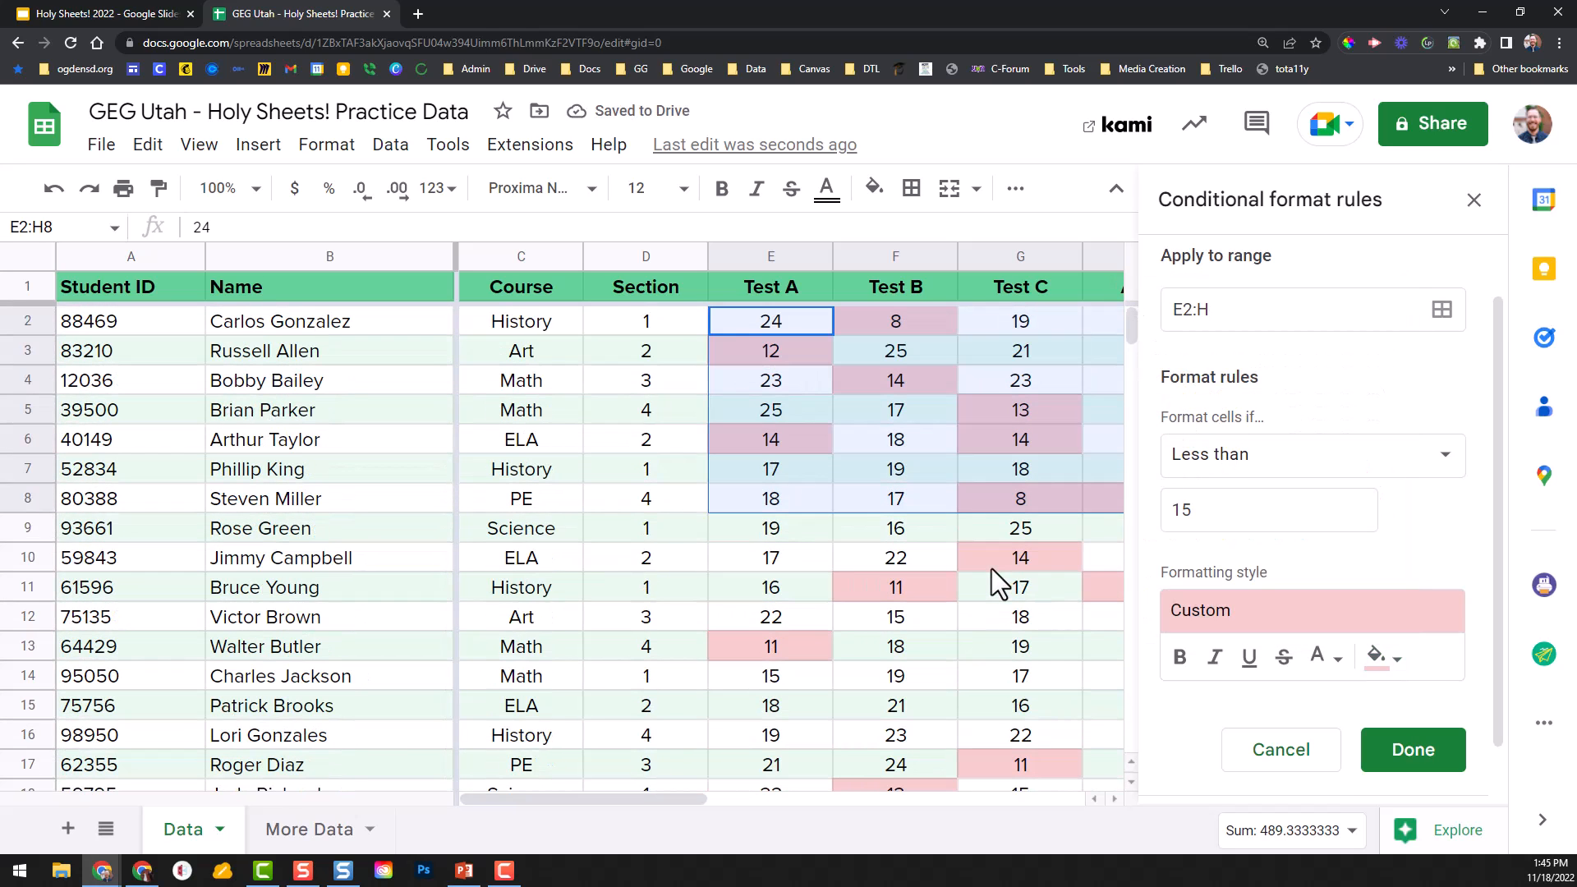
pyautogui.scroll(-3, 993, 568)
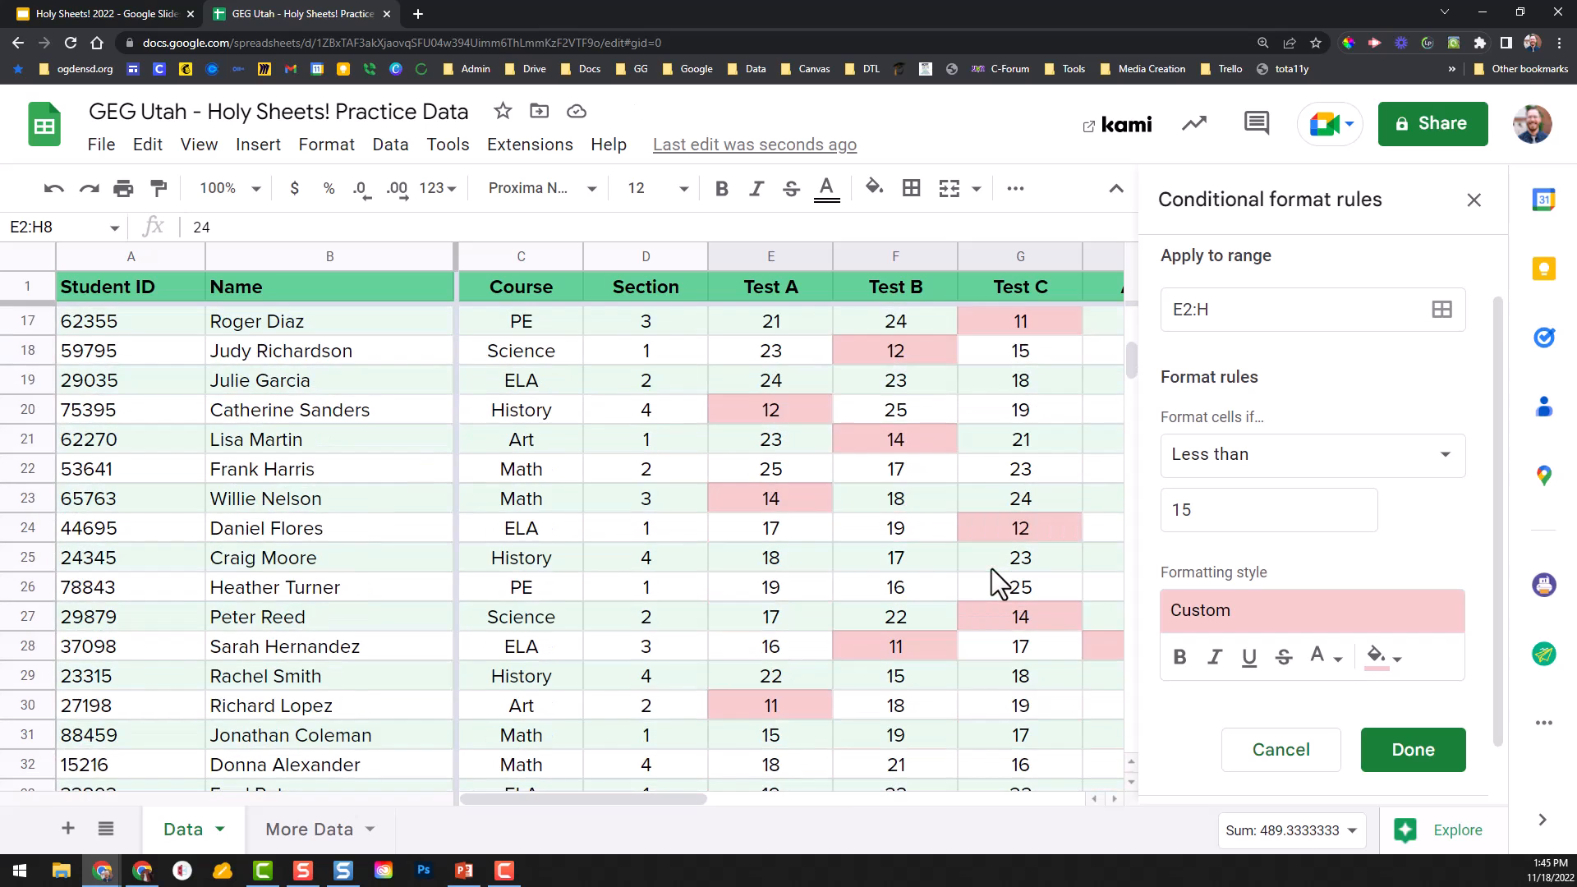
pyautogui.scroll(5, 993, 568)
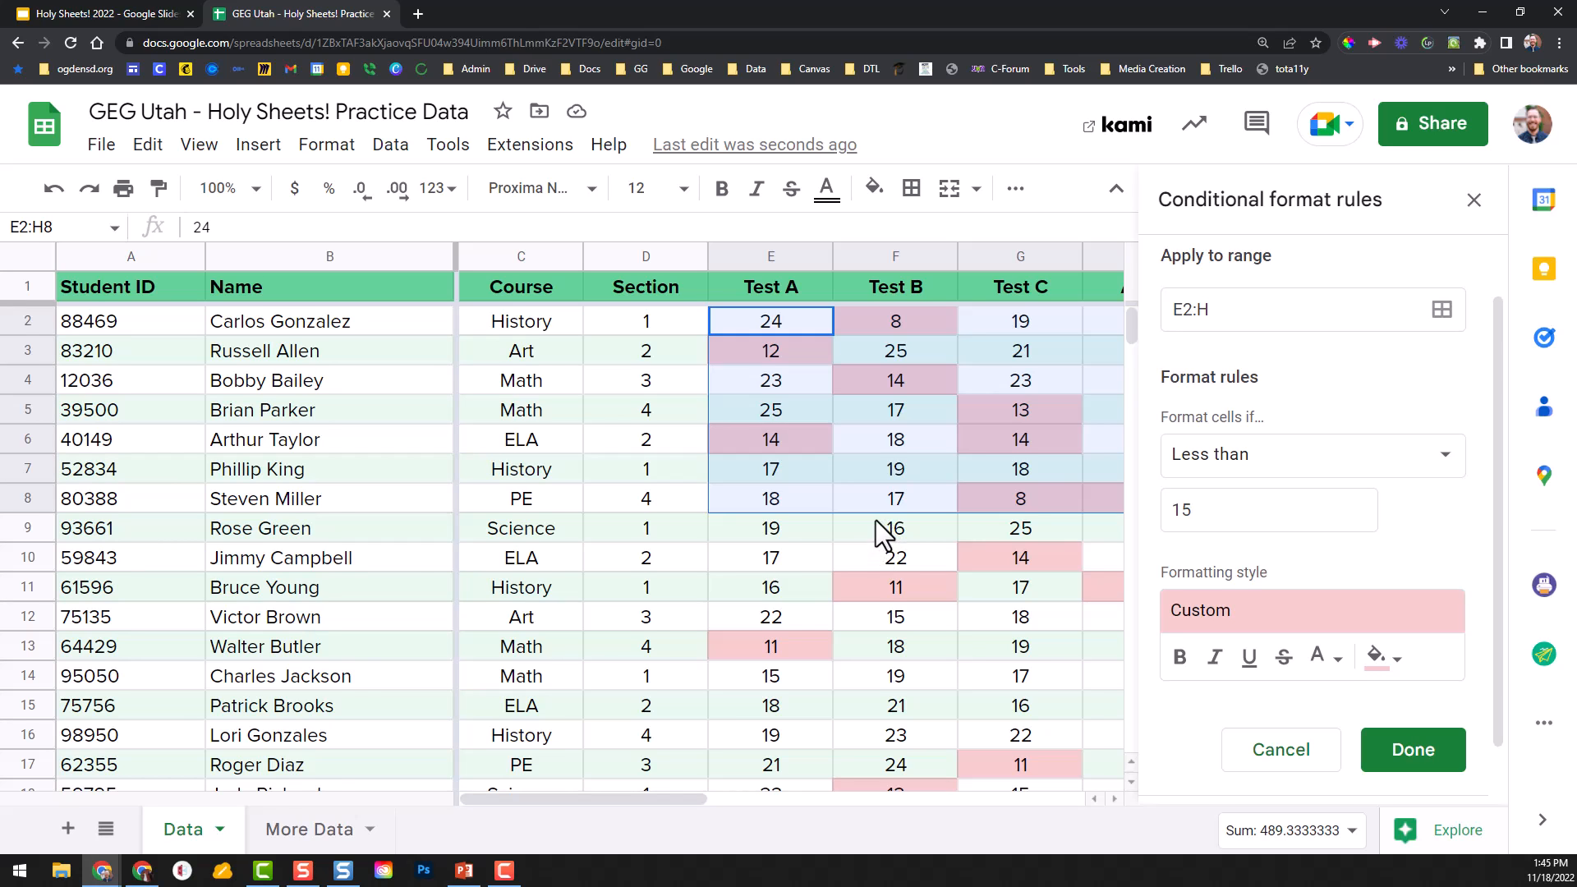
pyautogui.scroll(-5, 876, 521)
pyautogui.scroll(-1, 876, 520)
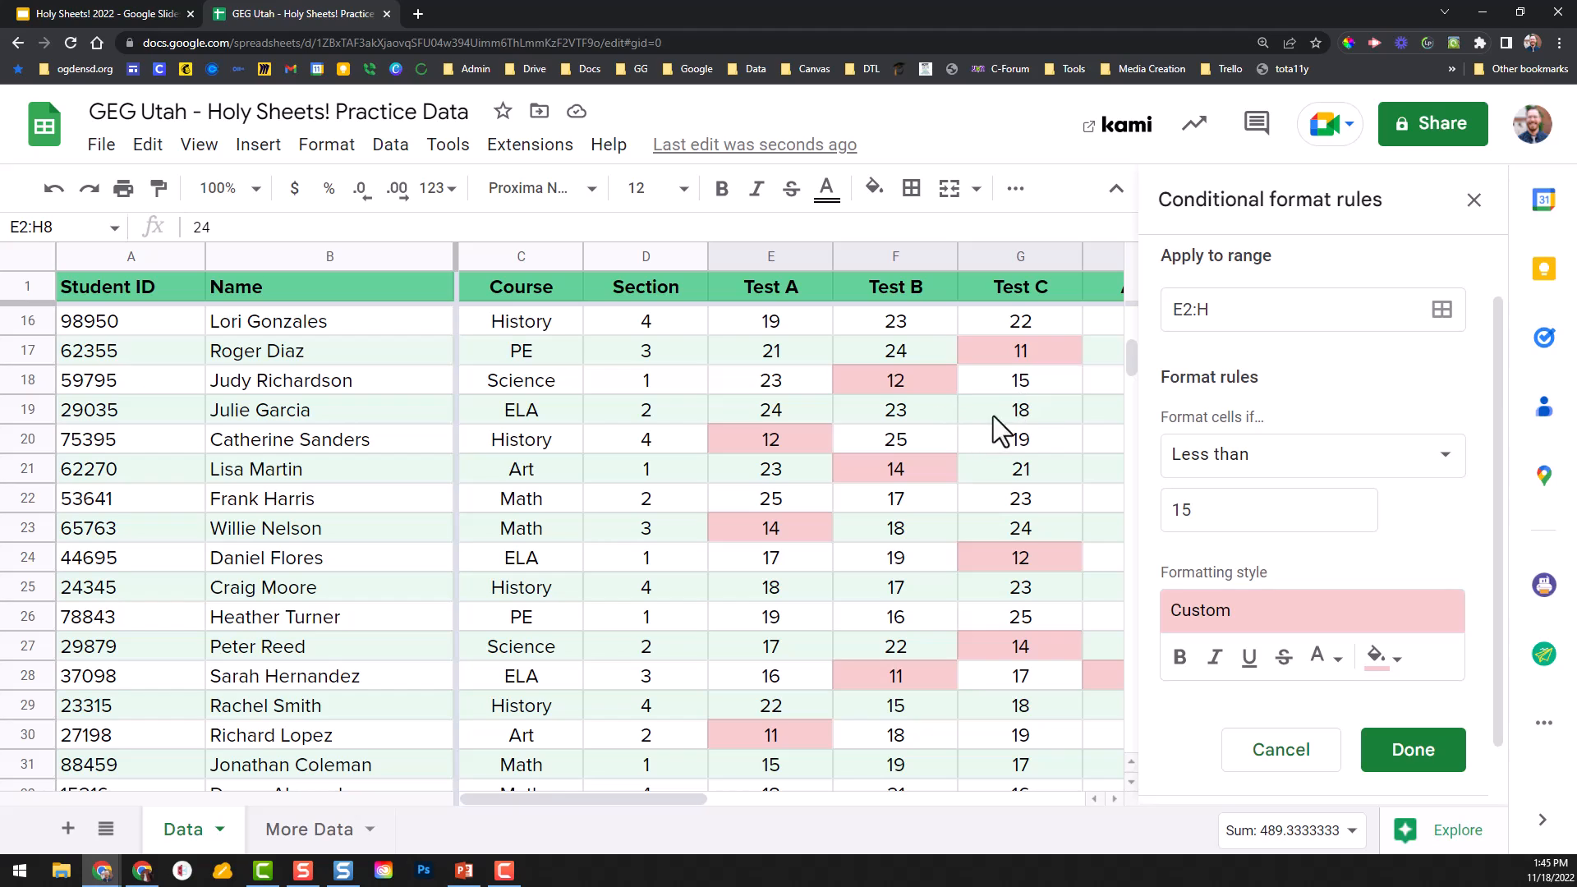
pyautogui.click(1028, 386)
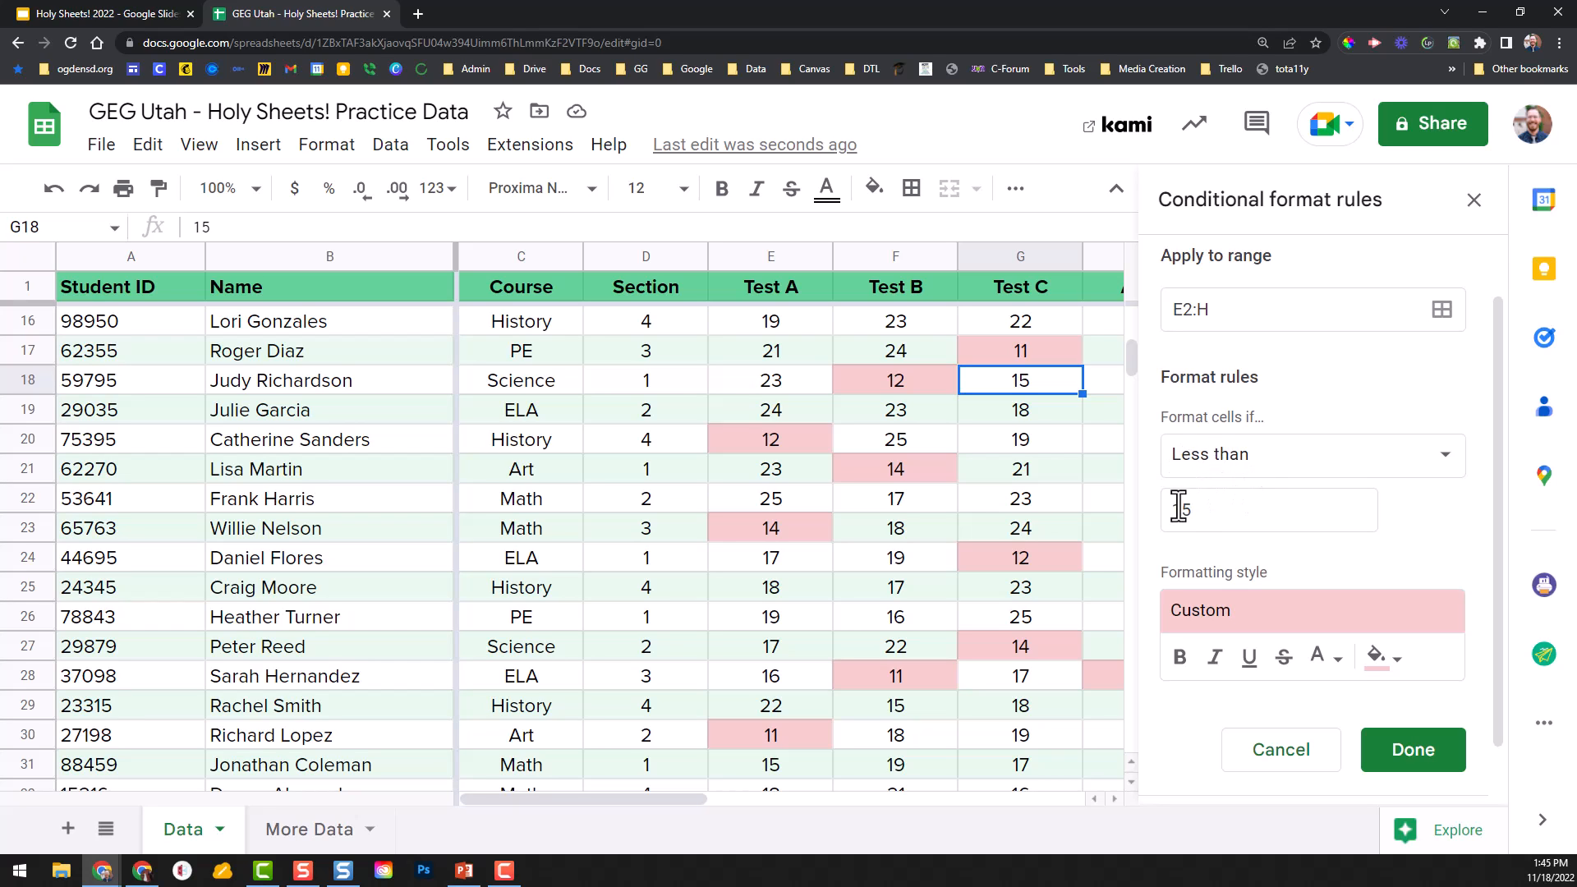
pyautogui.scroll(5, 1072, 524)
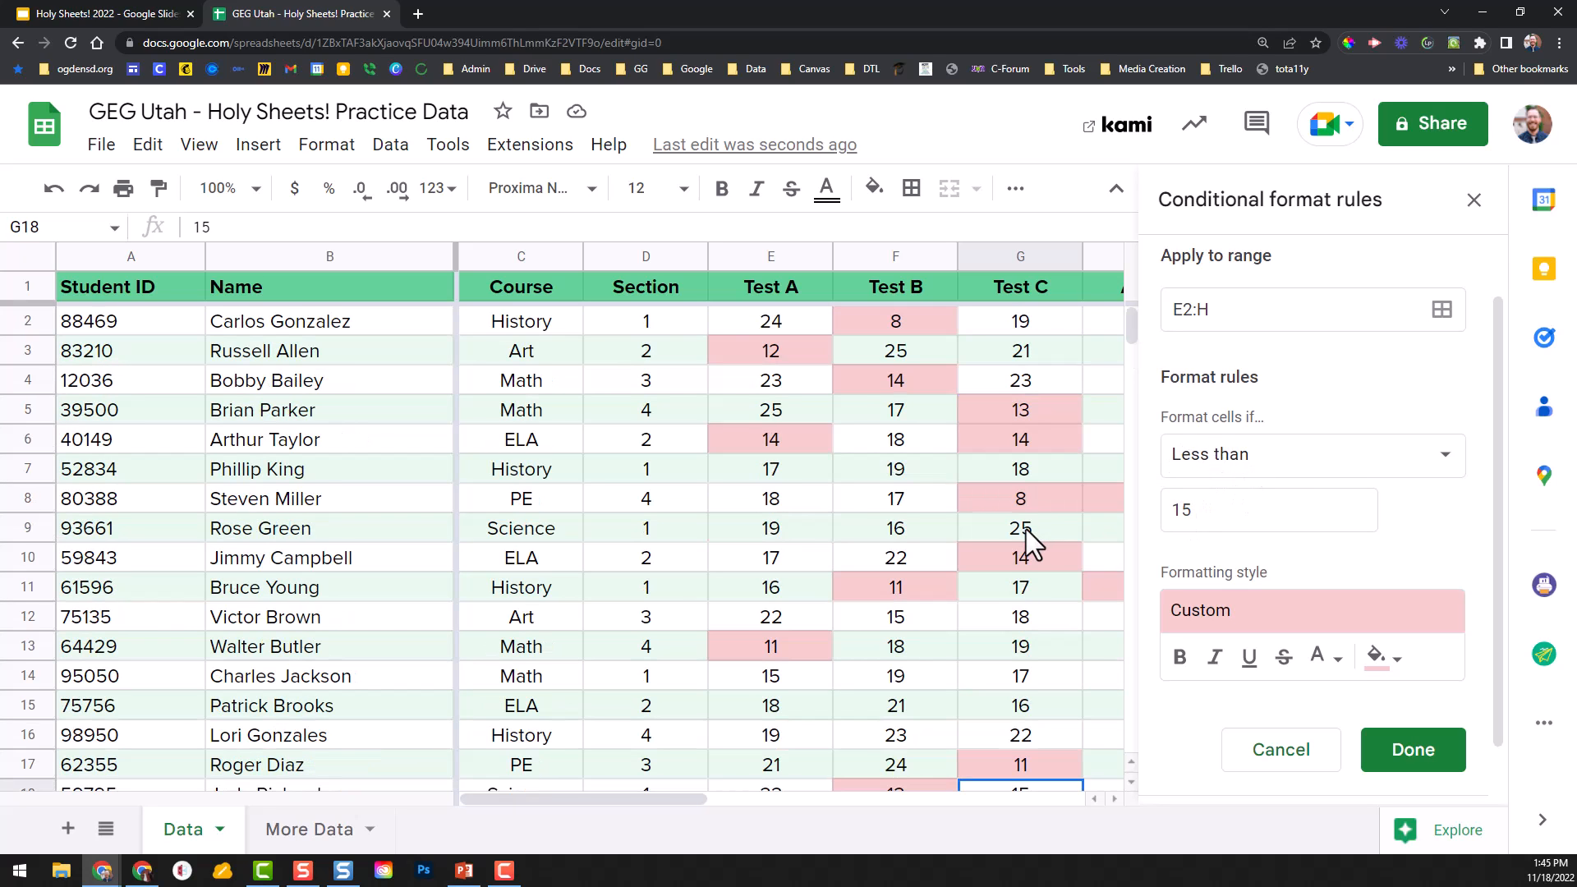
# Step: Try the condition "Less than or equal to" for the rule and switch it back to "Less than"
pyautogui.click(1271, 466)
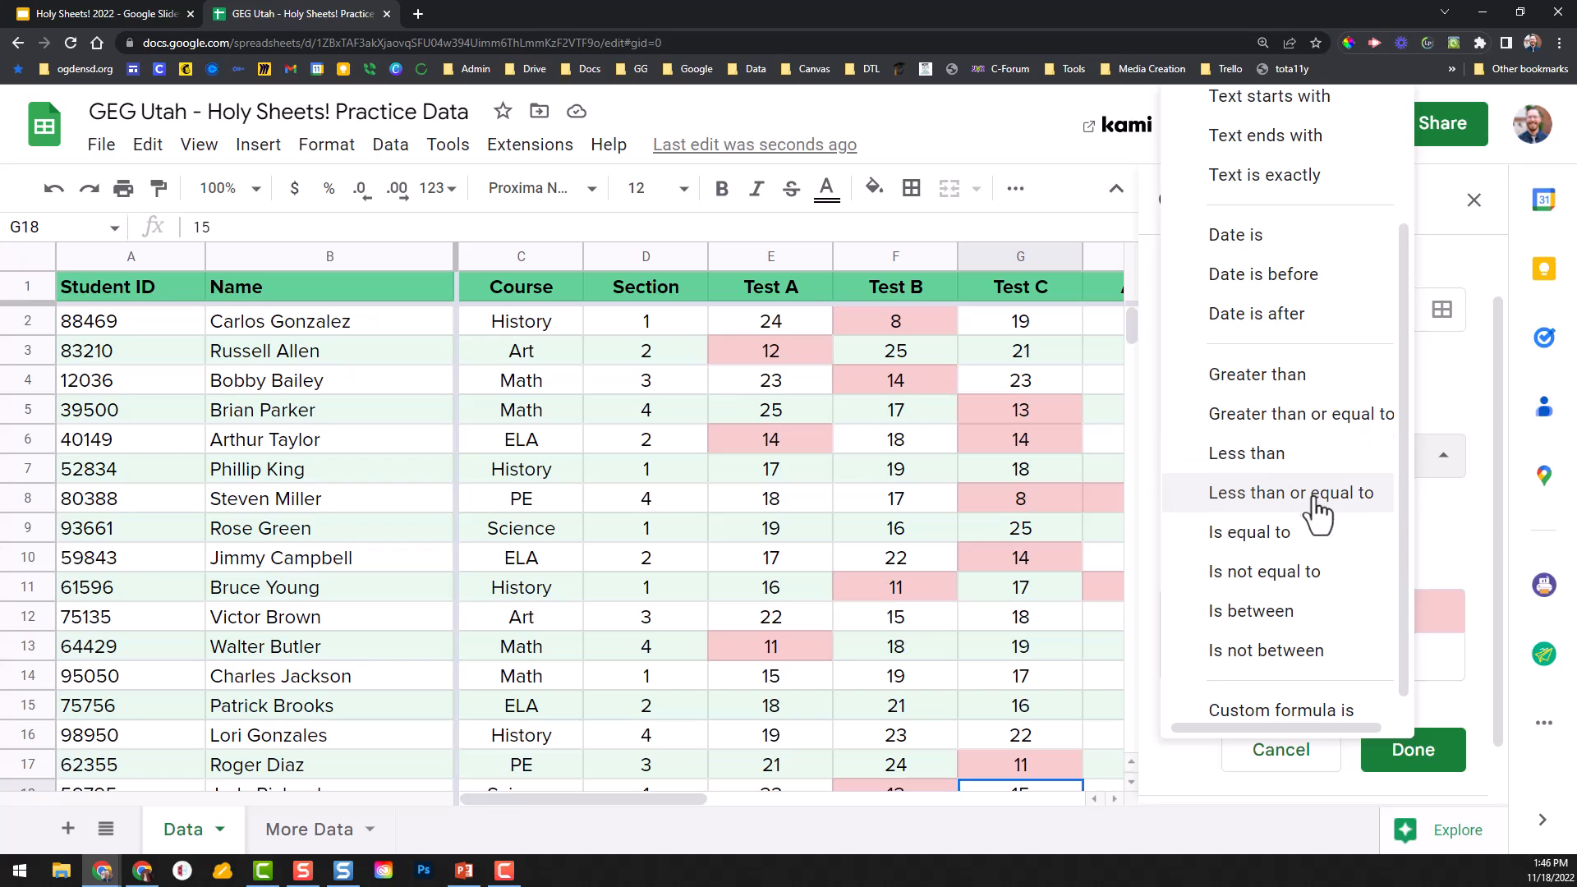
pyautogui.click(1285, 496)
pyautogui.click(1284, 473)
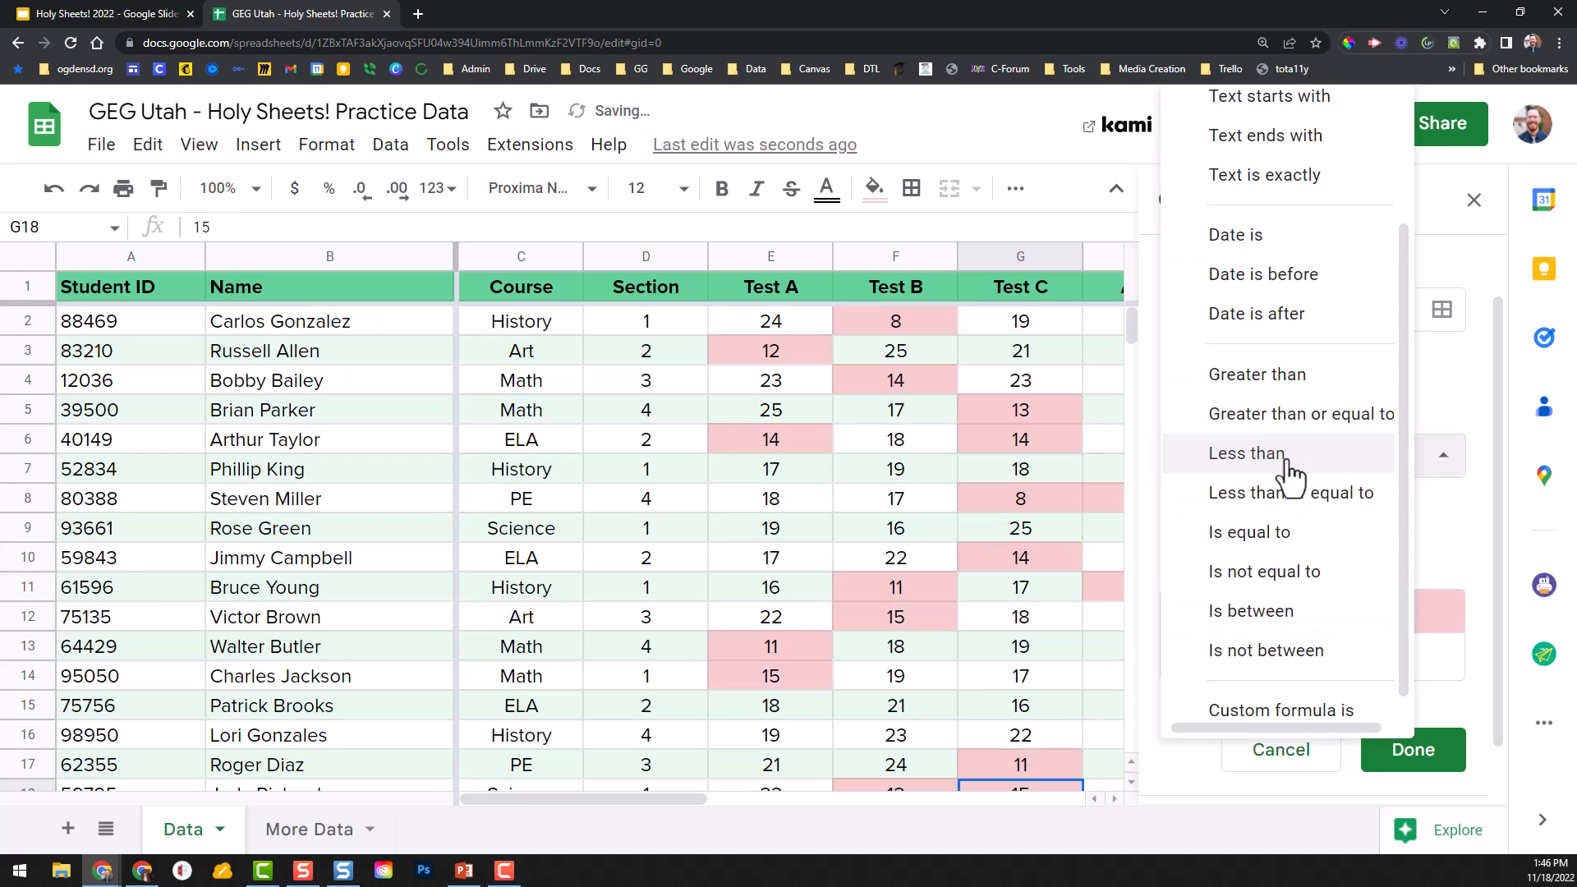
pyautogui.click(1273, 460)
pyautogui.click(1214, 510)
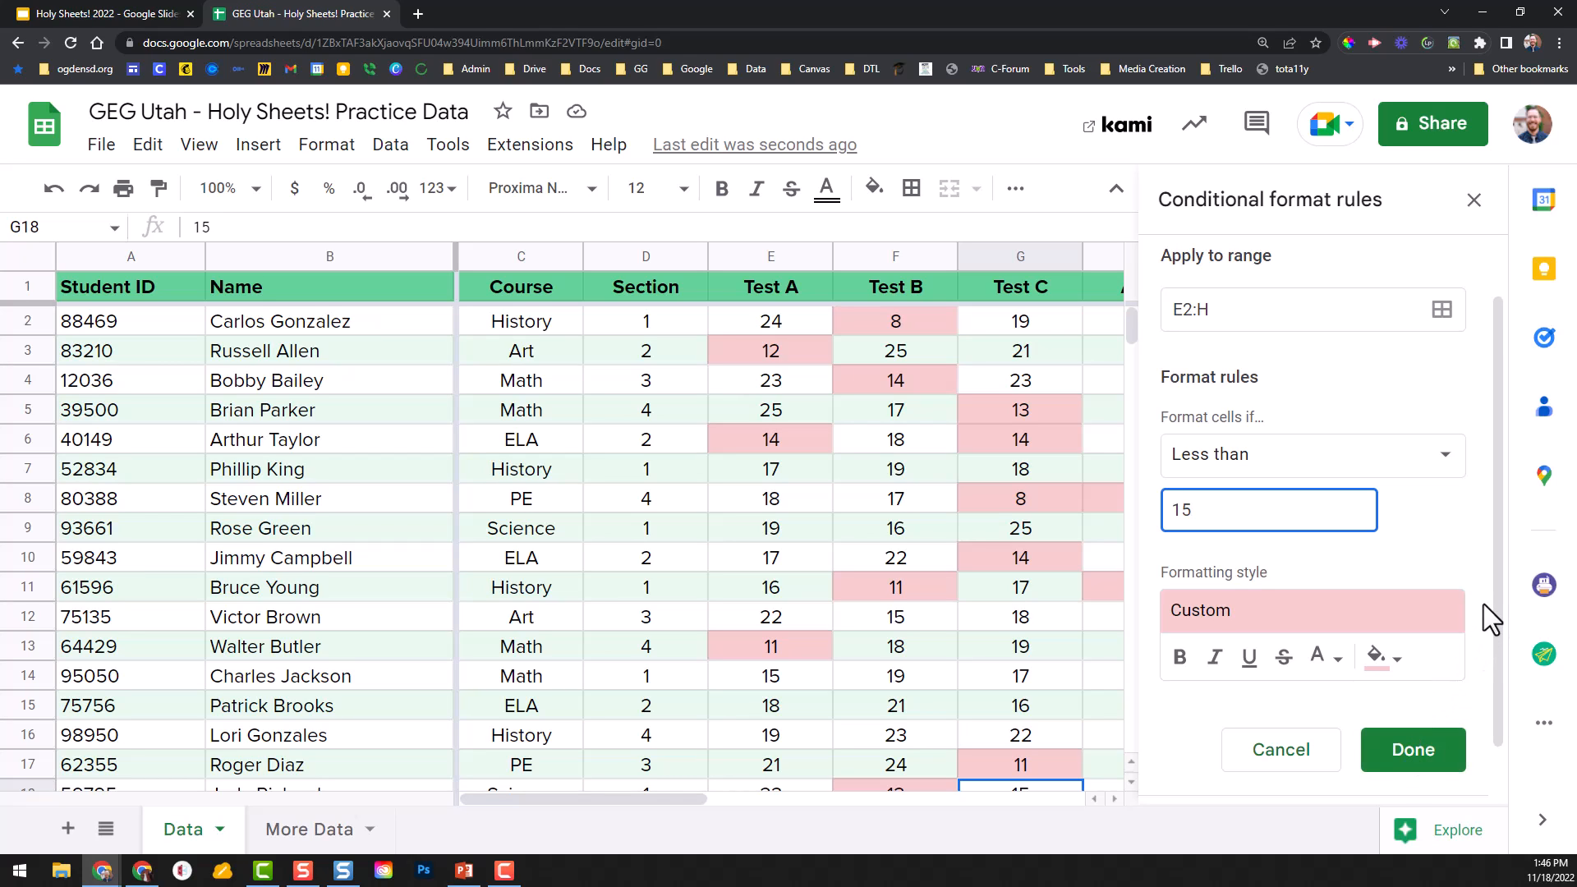
# Step: Add another single-color rule for the same score range, based on the less-than-15 rule
pyautogui.scroll(-1, 1481, 509)
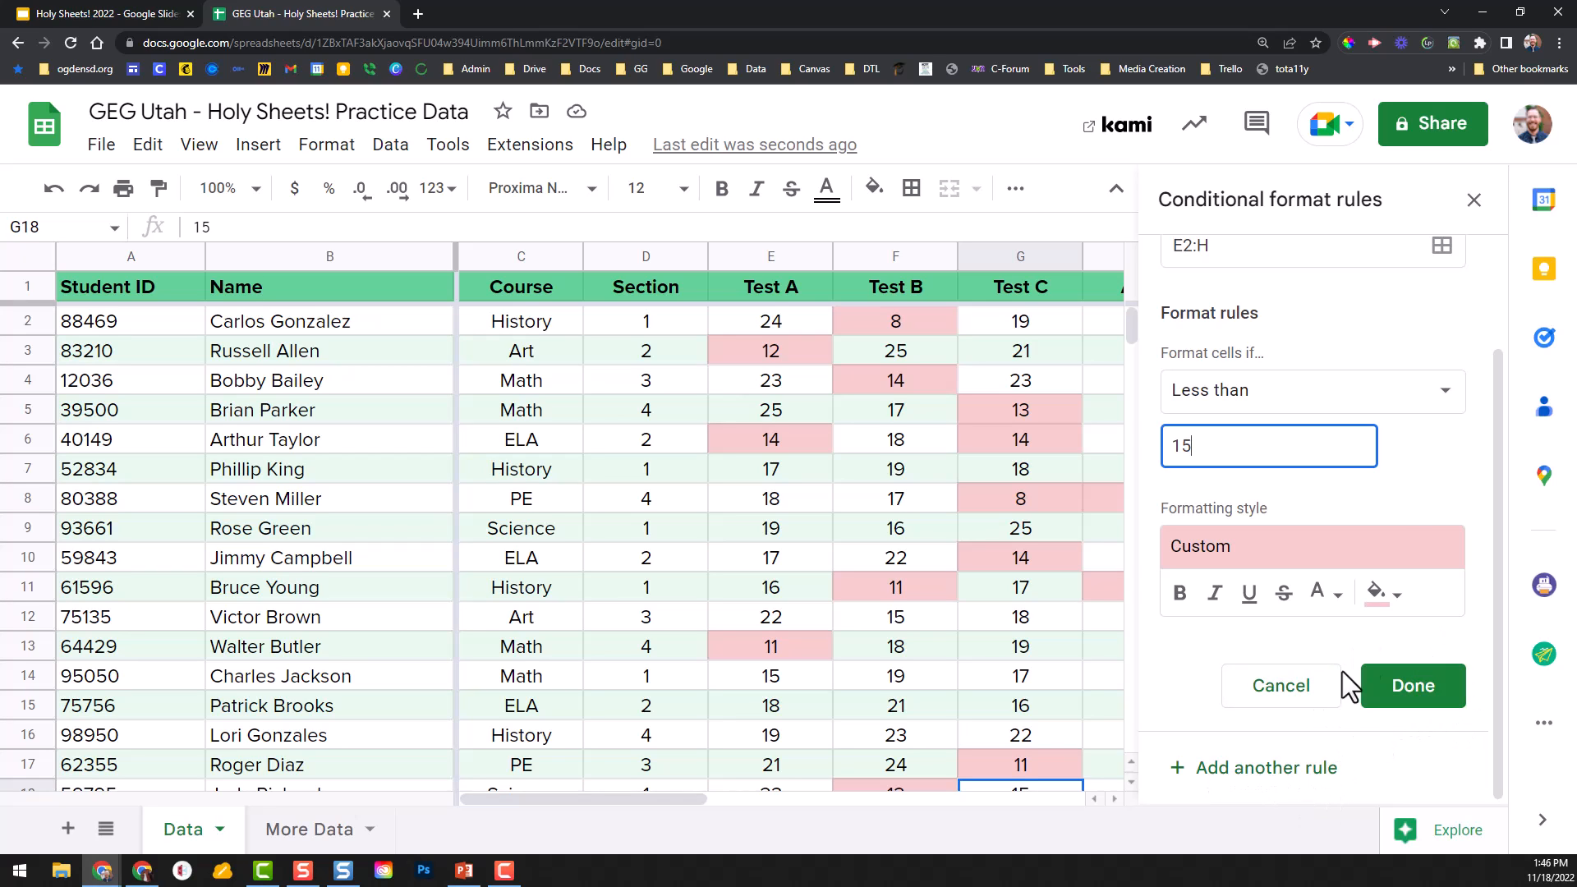
pyautogui.click(1284, 782)
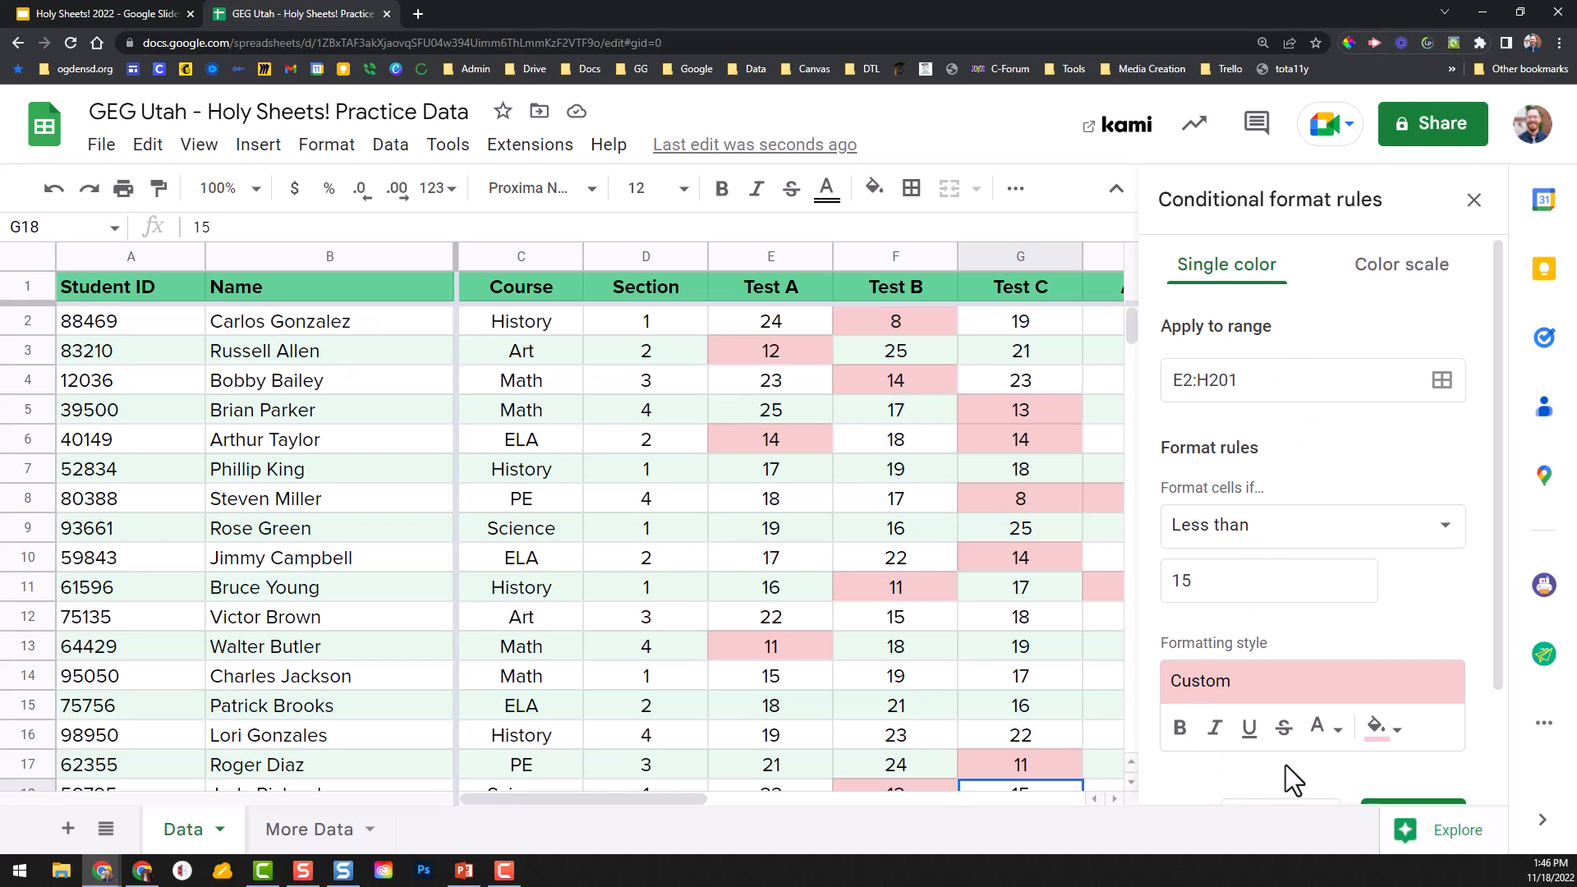
pyautogui.scroll(-1, 1287, 761)
pyautogui.scroll(-2, 1287, 761)
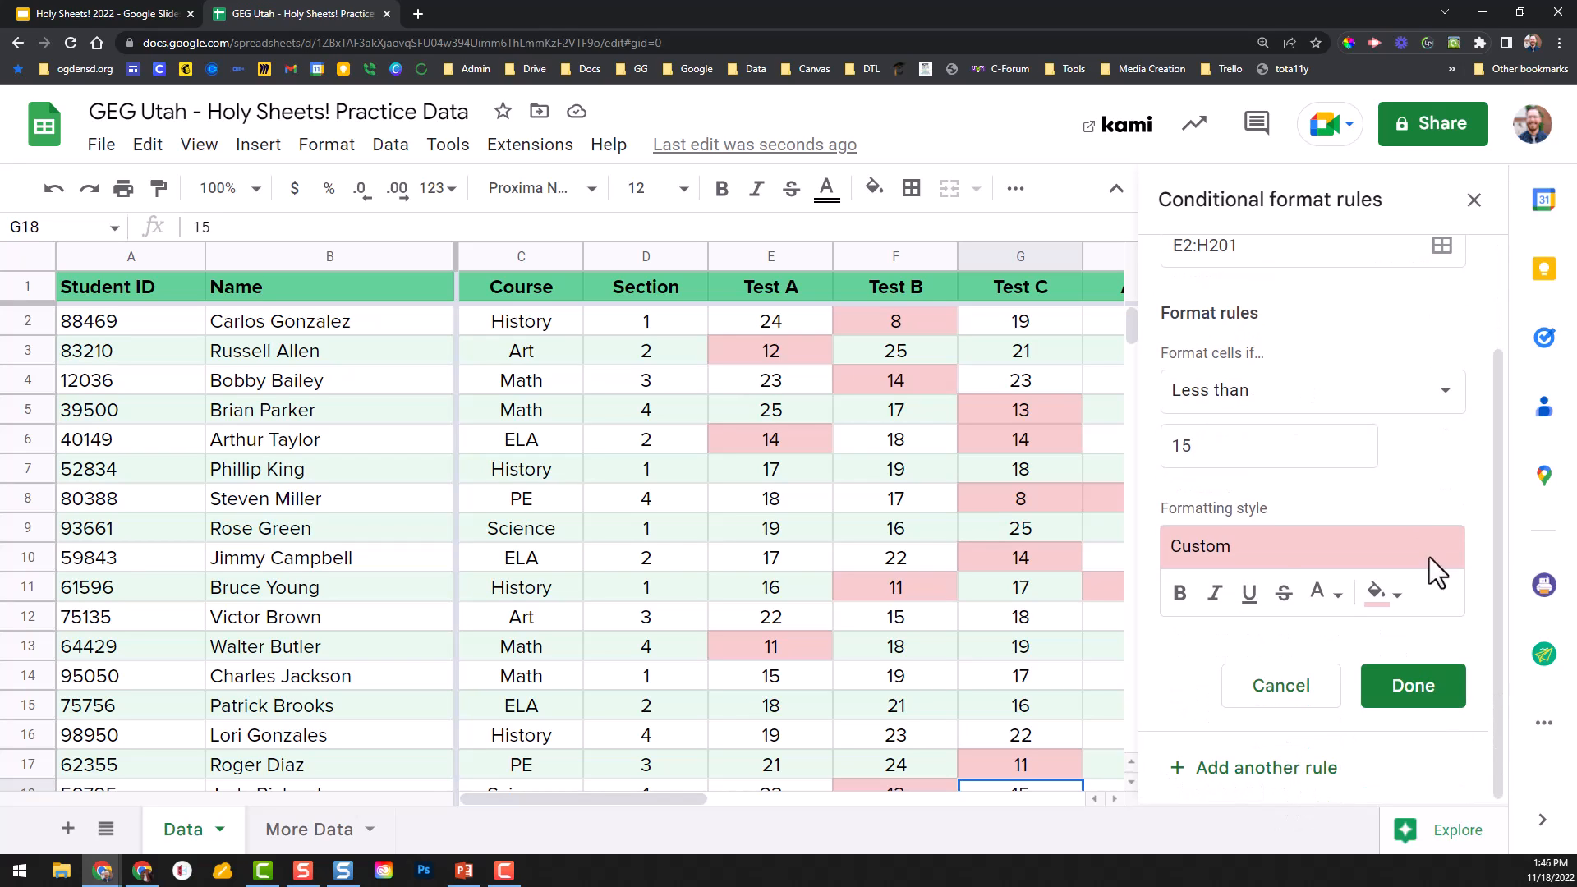
pyautogui.scroll(3, 1247, 632)
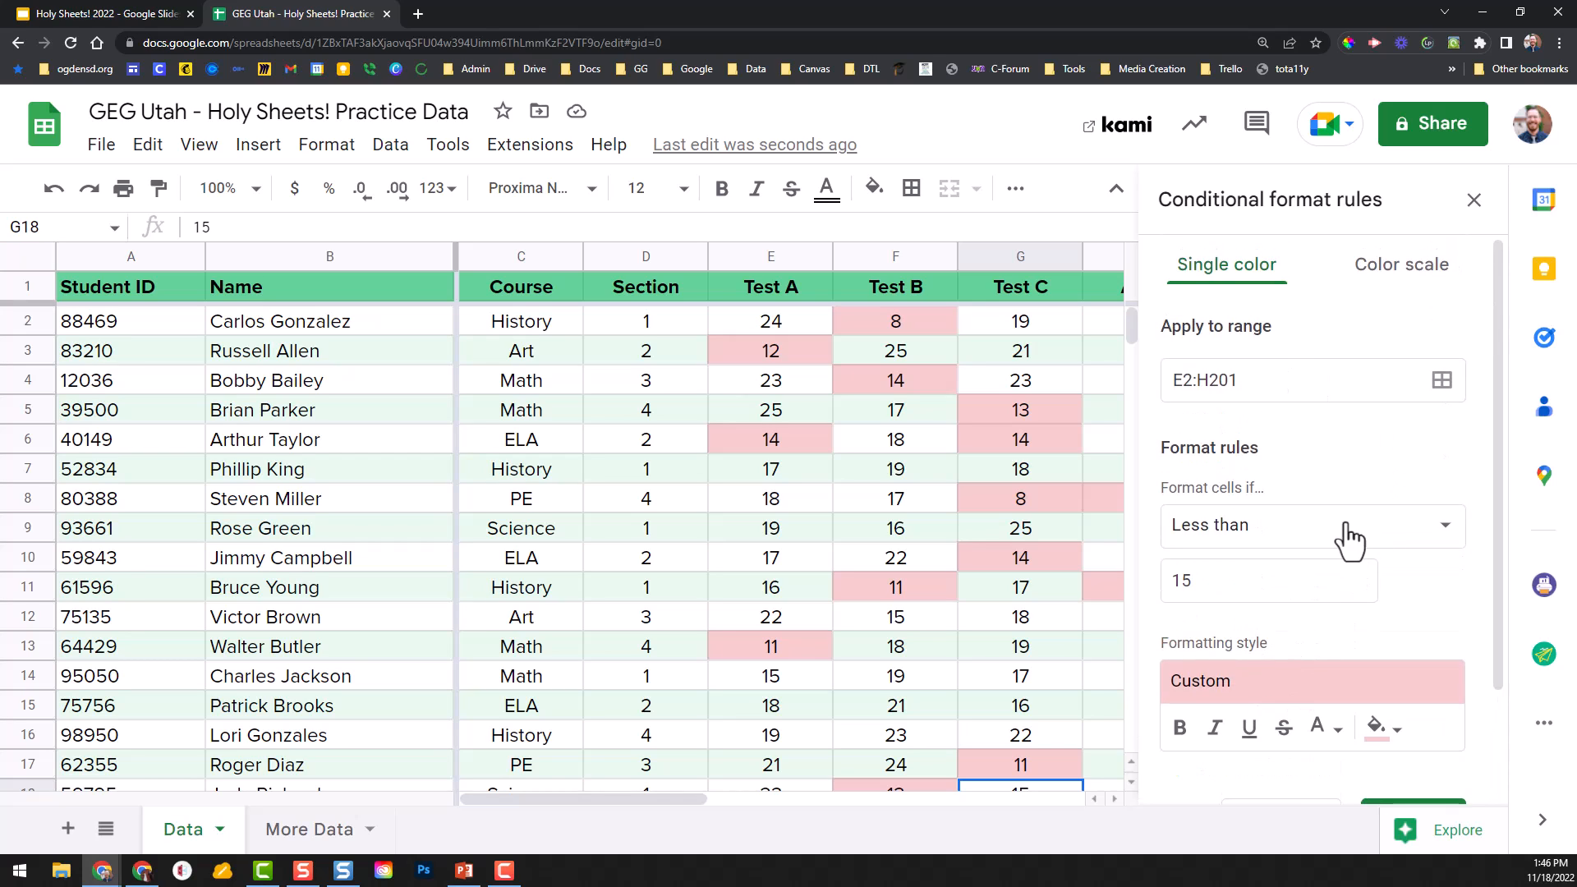
# Step: Make the new rule format cells greater than or equal to 20 with a light blue fill
pyautogui.click(1241, 544)
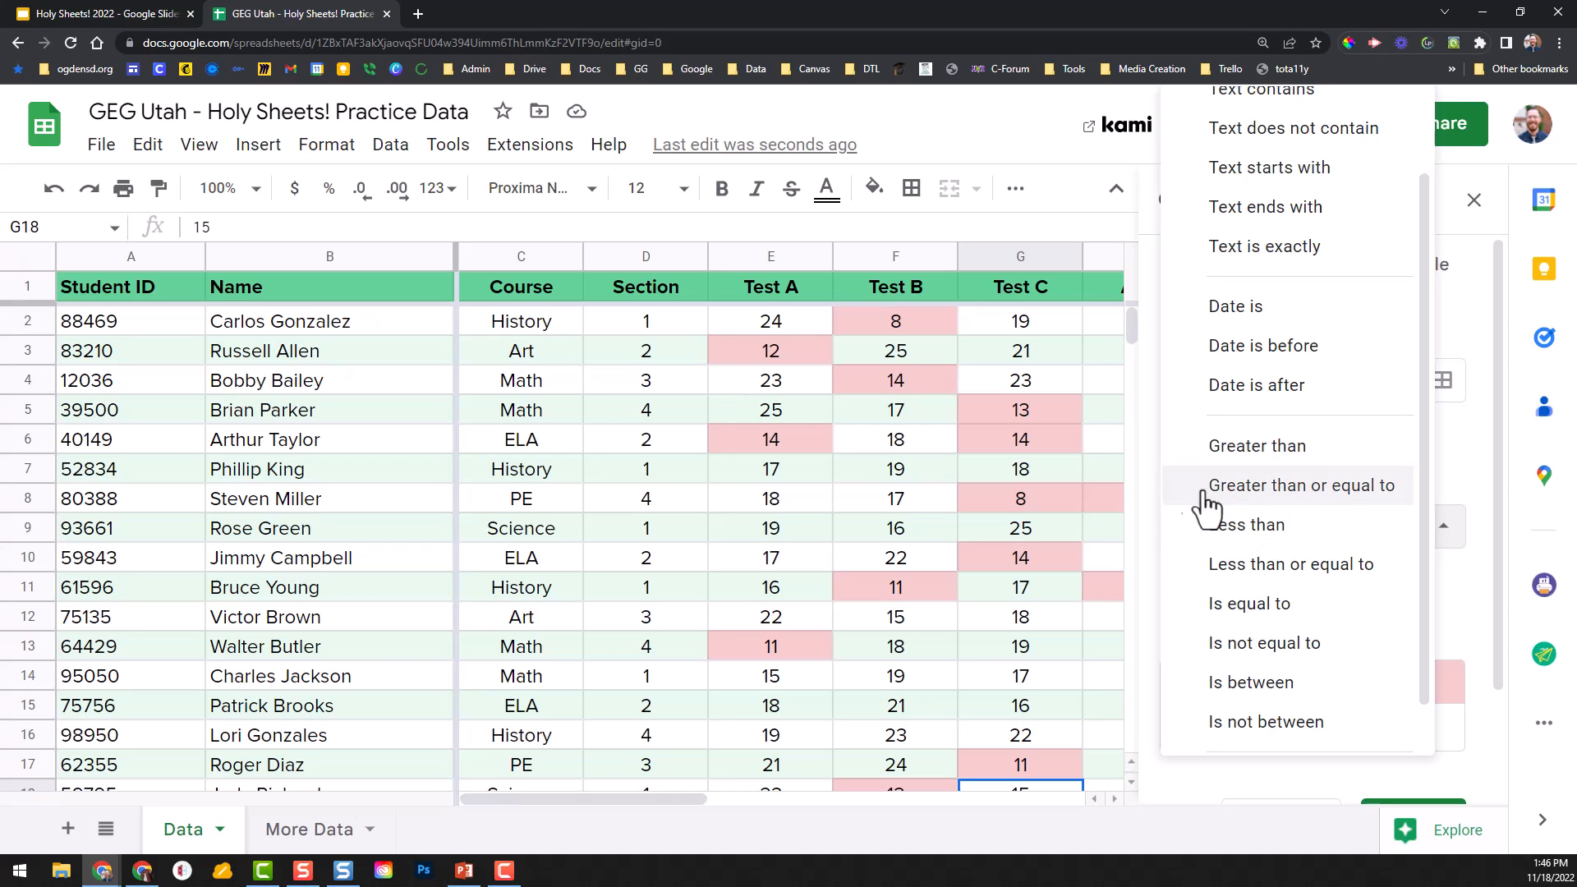
pyautogui.click(1321, 488)
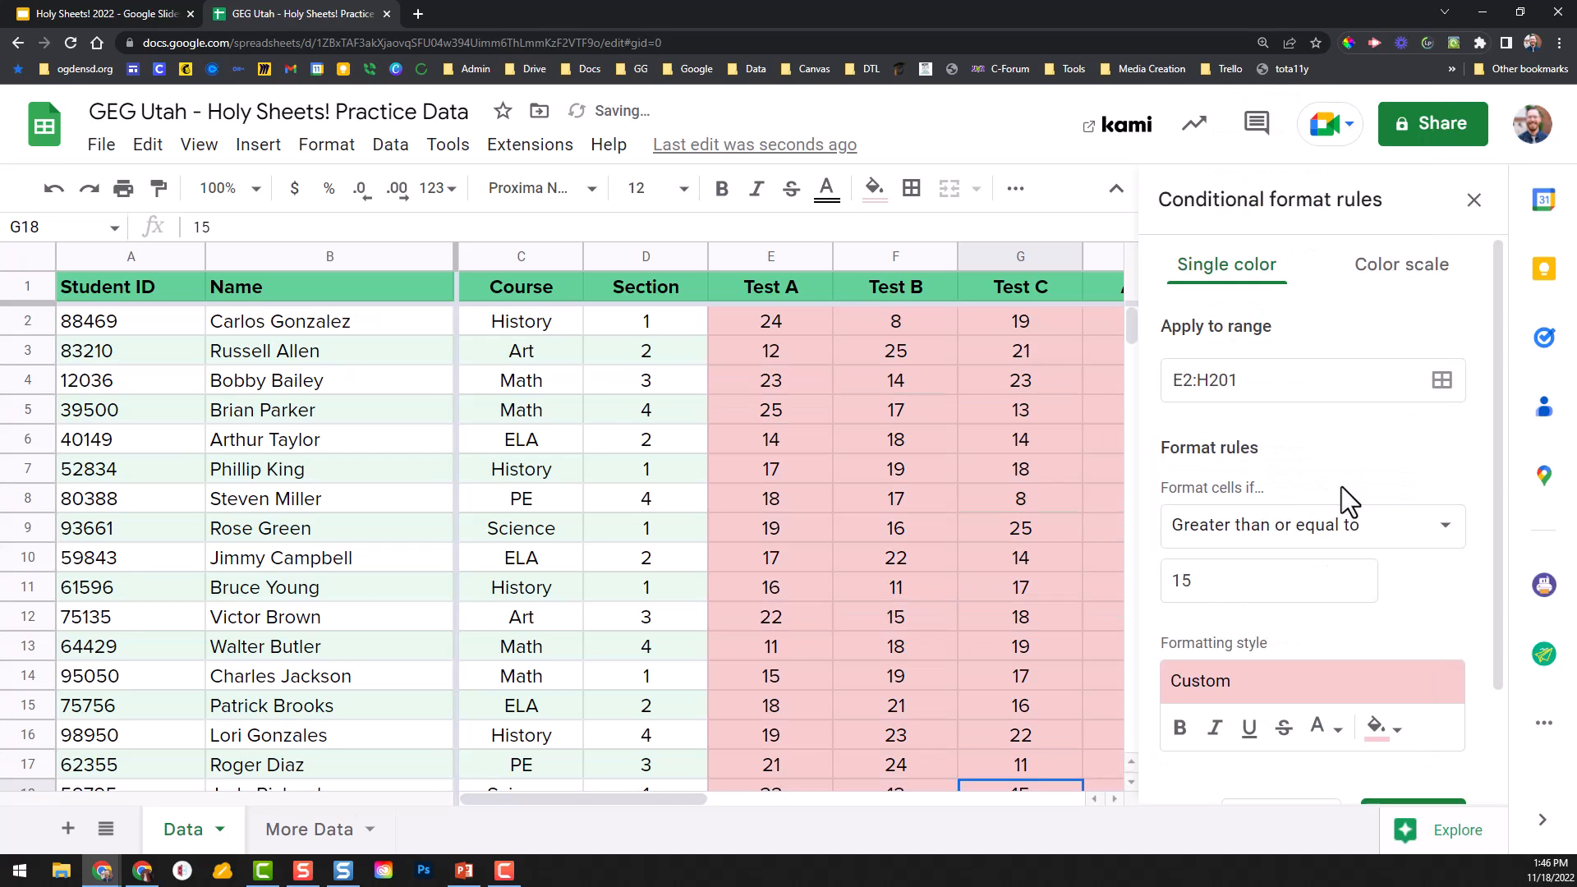
pyautogui.click(1218, 580)
pyautogui.moveTo(1218, 580); pyautogui.dragTo(1127, 578)
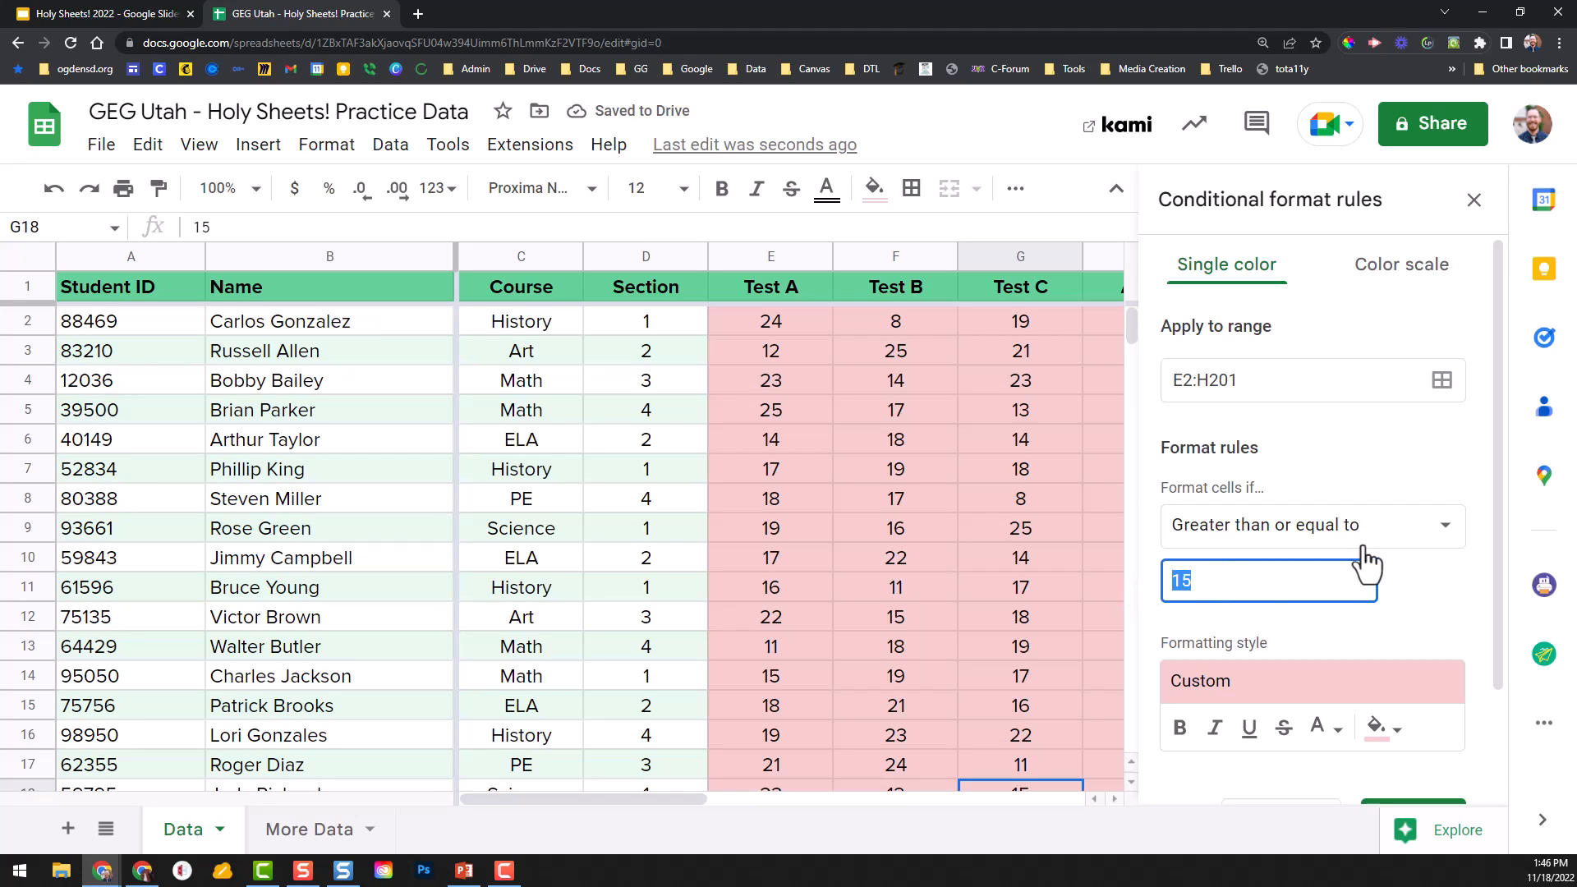
pyautogui.write('20')
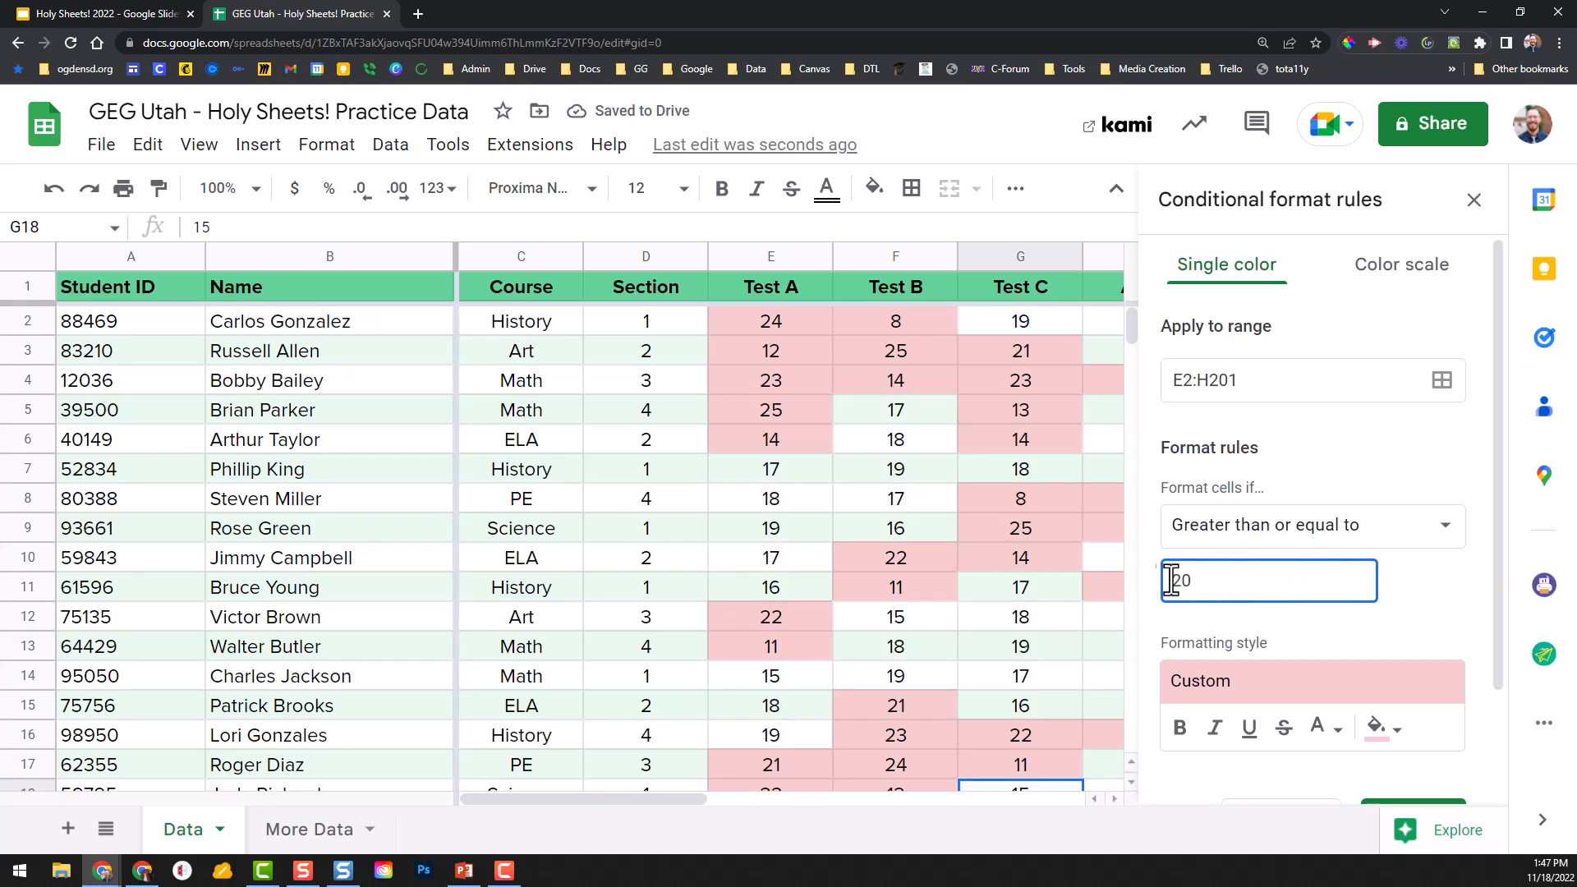
pyautogui.click(1405, 739)
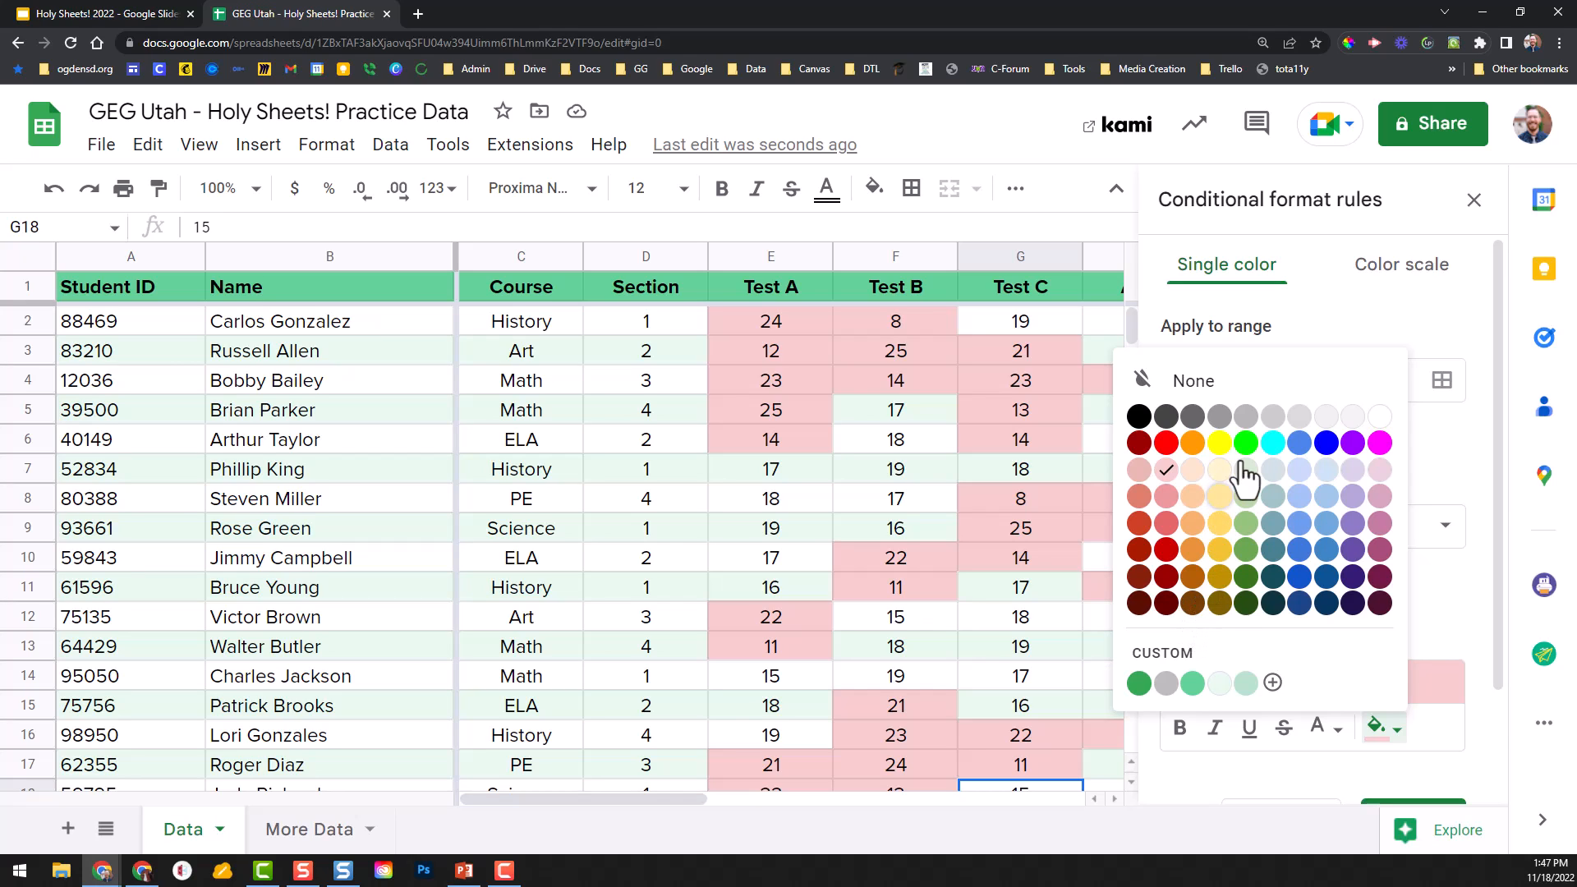
pyautogui.click(1303, 474)
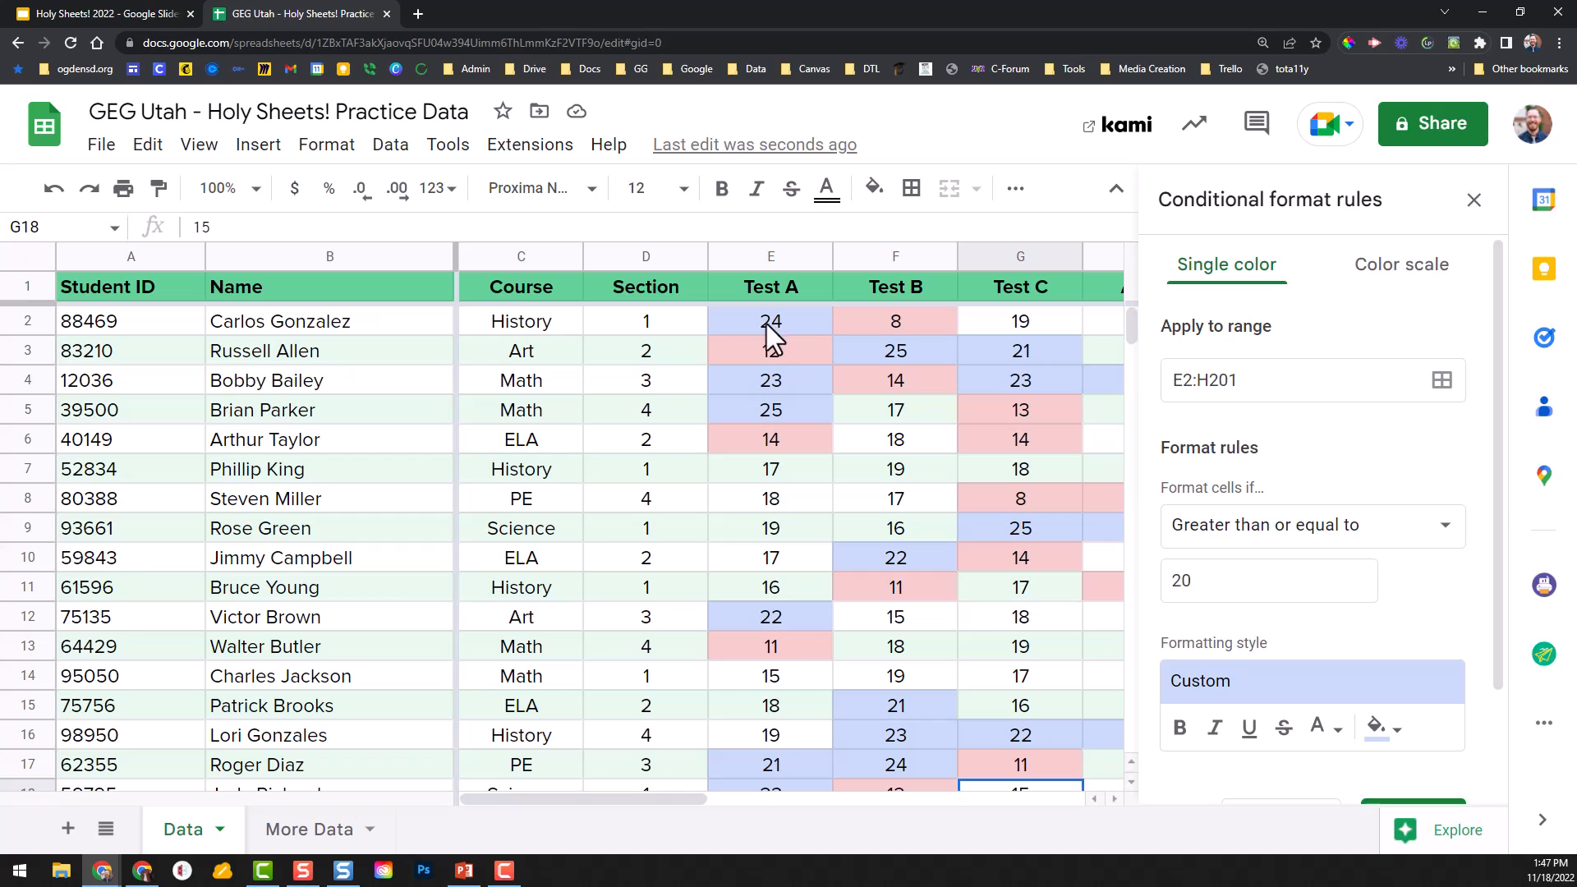
# Step: Examine how the low and high scores are colored down all student rows, and return to the first rows
pyautogui.scroll(-5, 886, 462)
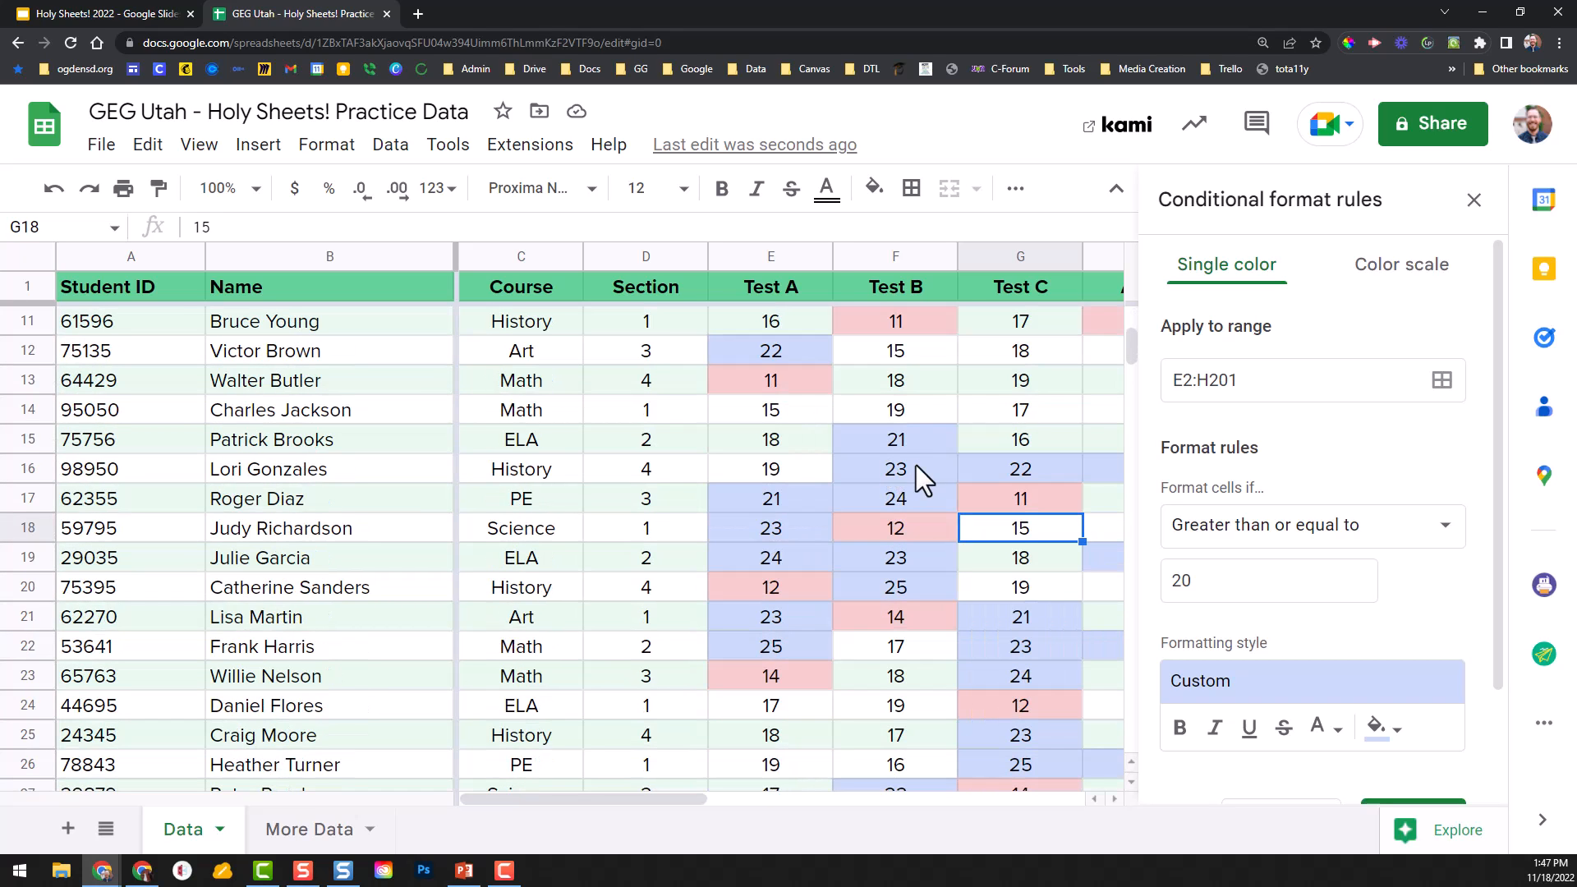
pyautogui.scroll(-6, 915, 452)
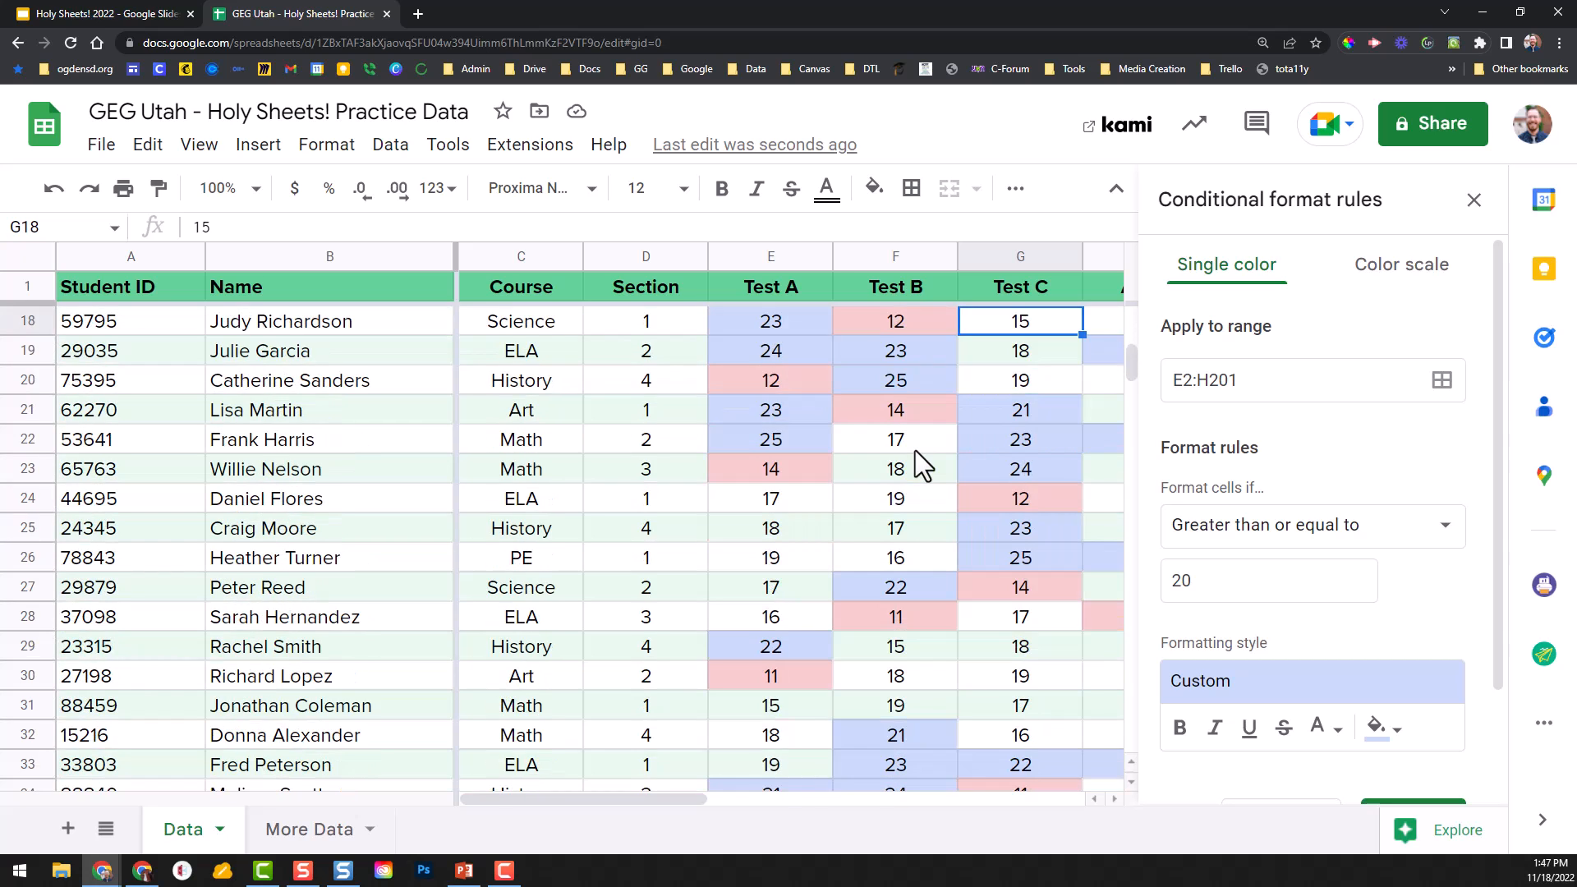
pyautogui.scroll(-6, 915, 450)
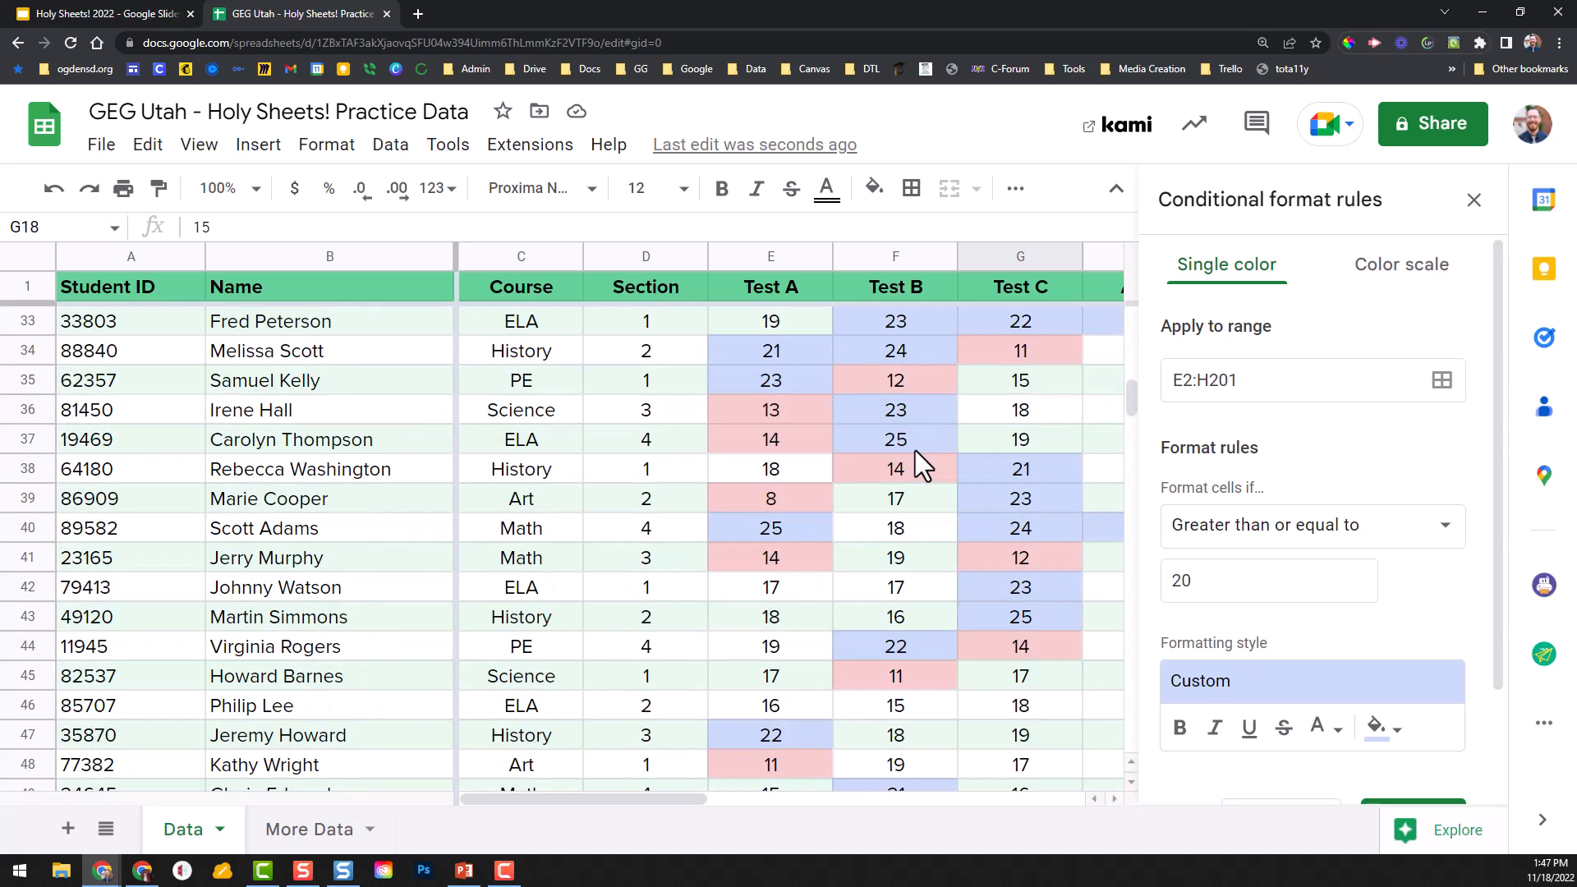
pyautogui.scroll(-6, 915, 450)
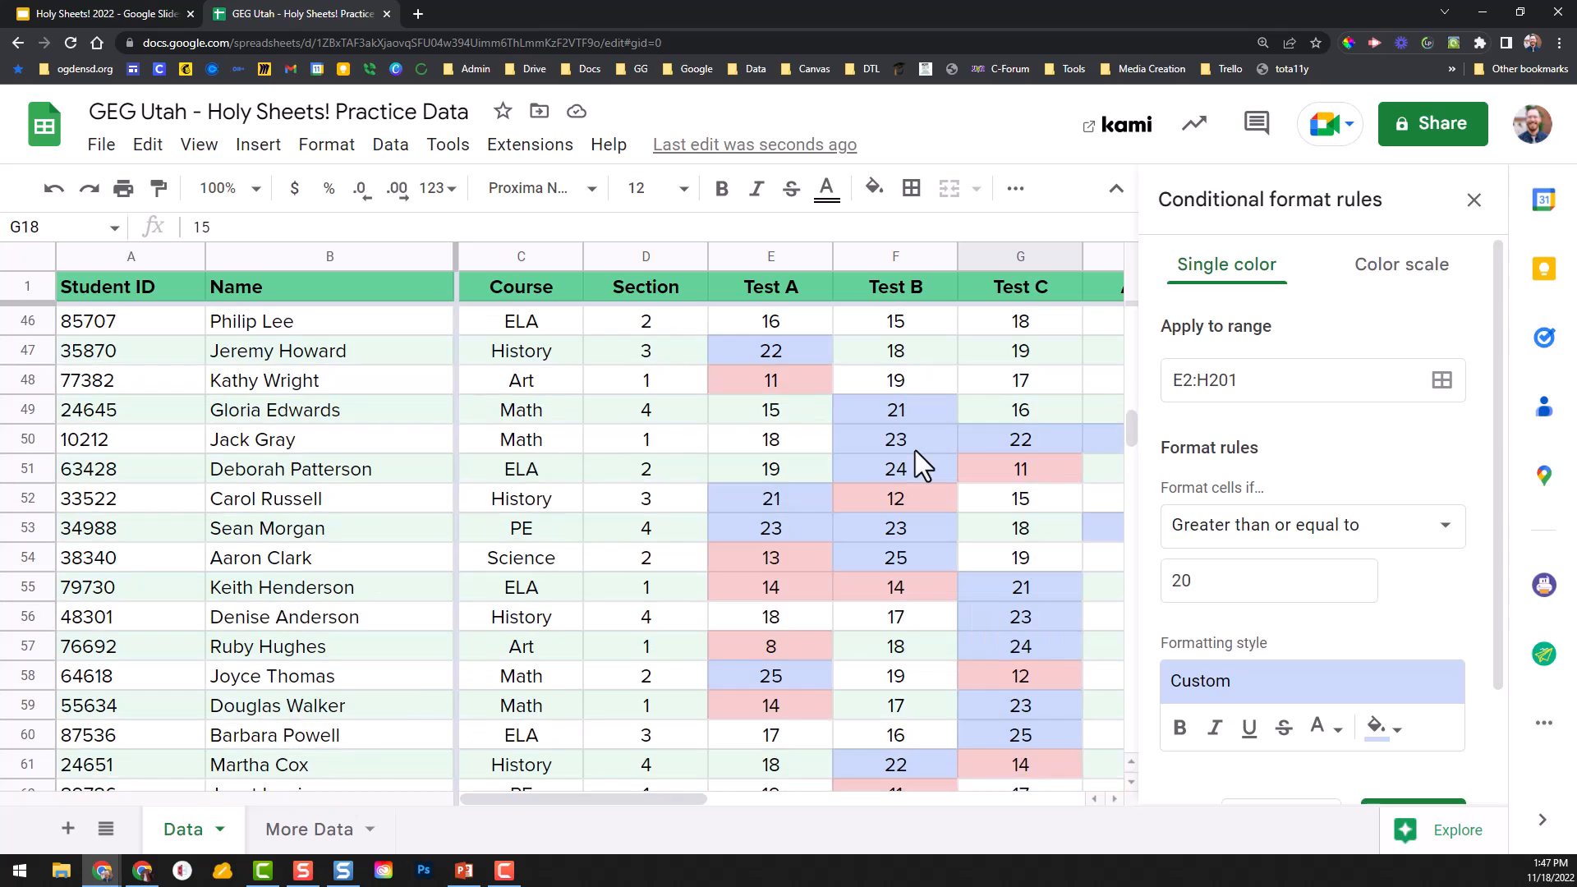
pyautogui.scroll(-6, 915, 450)
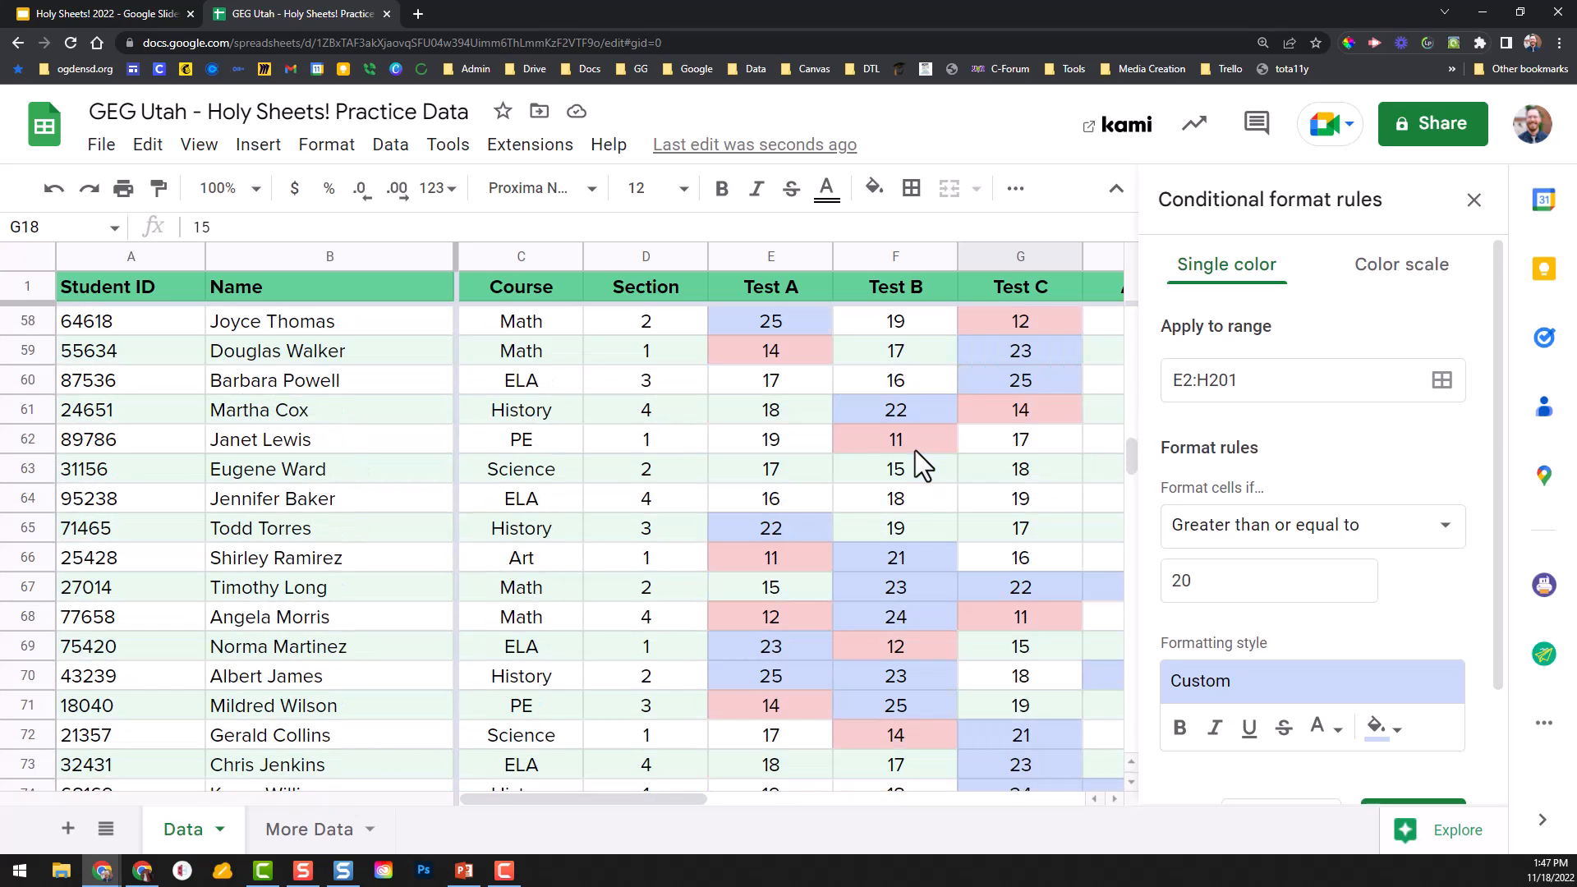
pyautogui.scroll(-5, 915, 450)
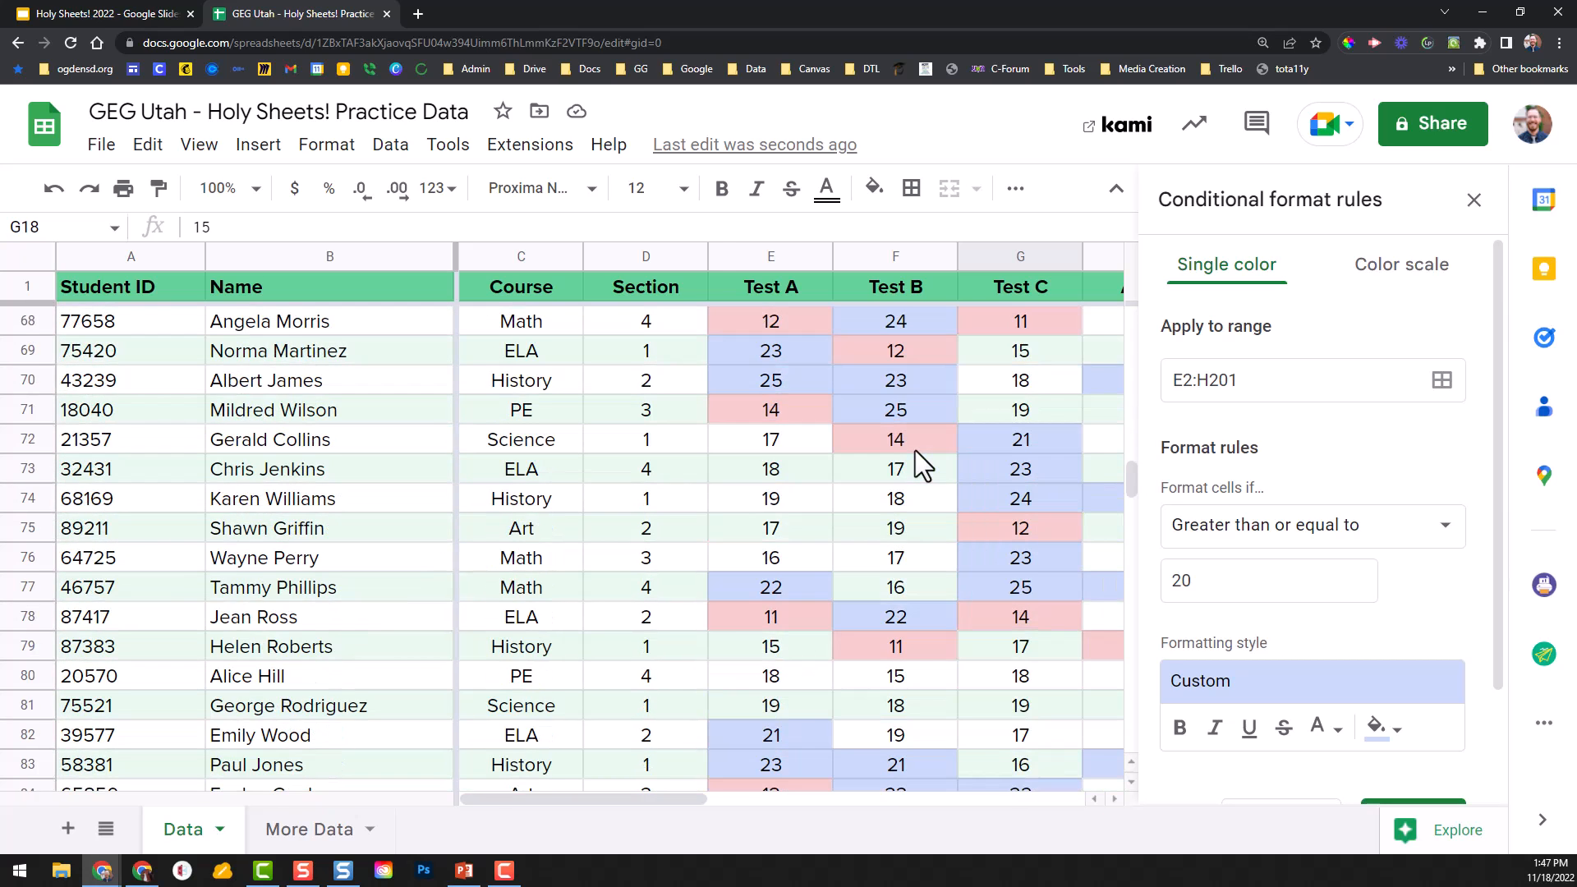
pyautogui.scroll(-5, 915, 451)
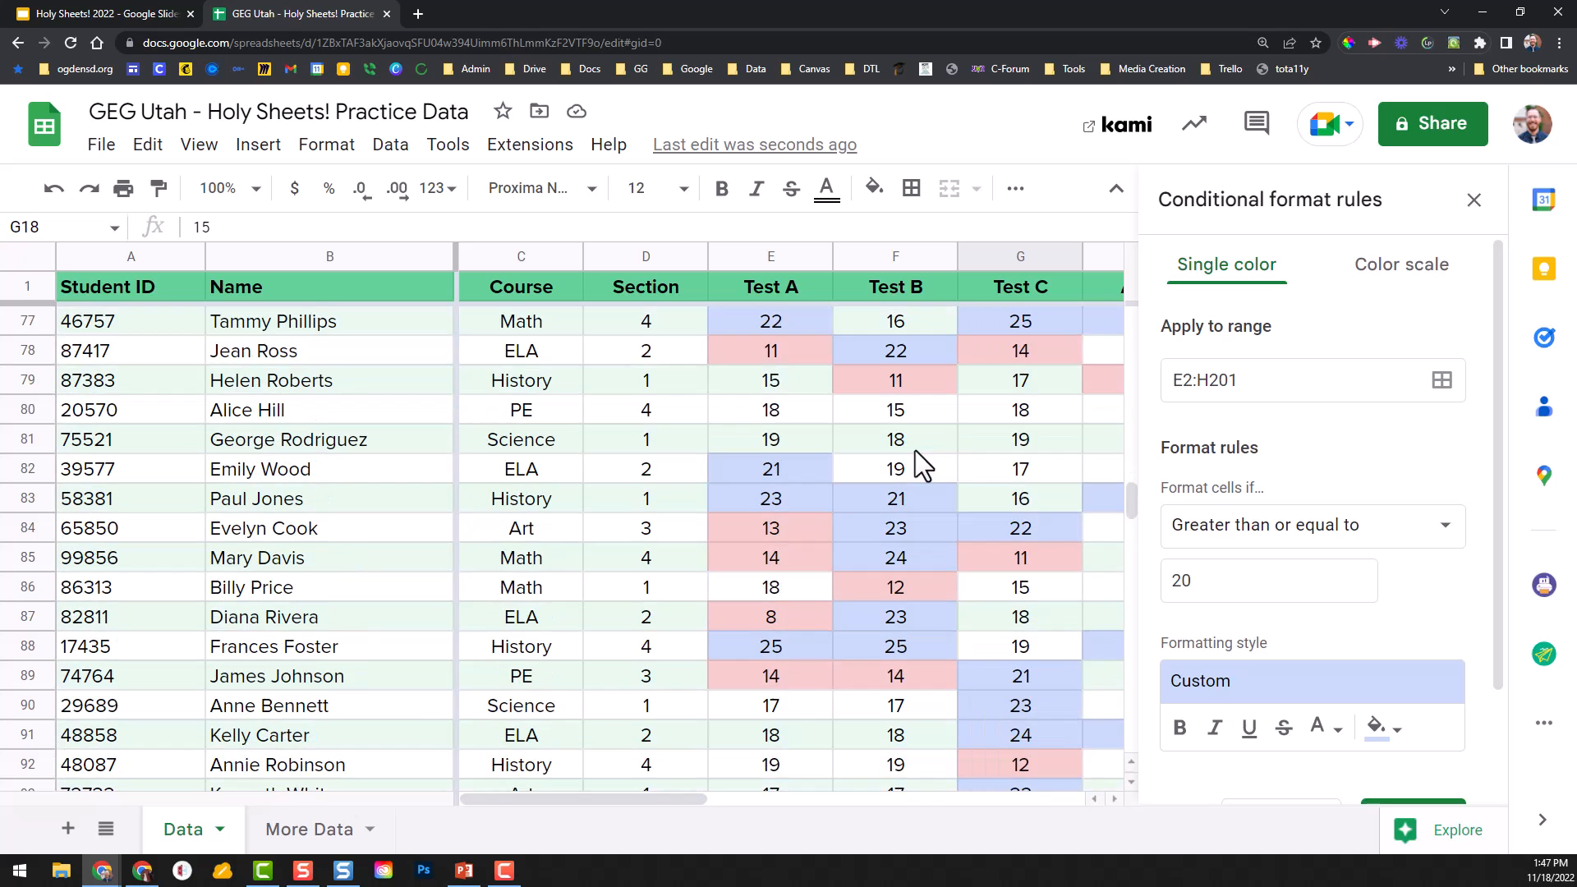
pyautogui.scroll(-3, 915, 450)
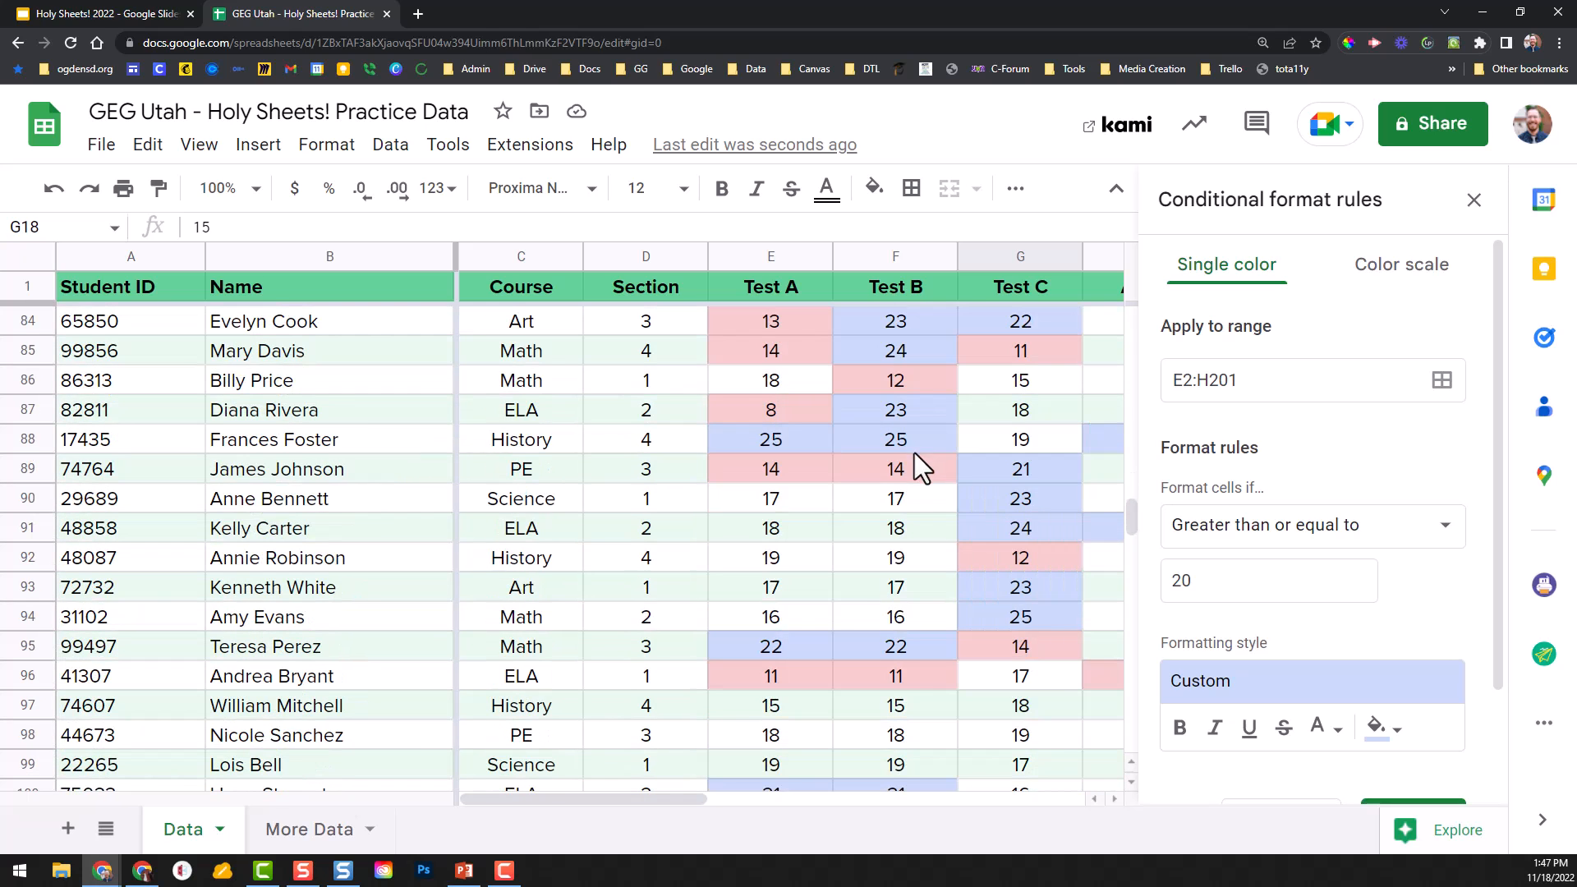
pyautogui.scroll(-5, 917, 468)
pyautogui.scroll(3, 916, 466)
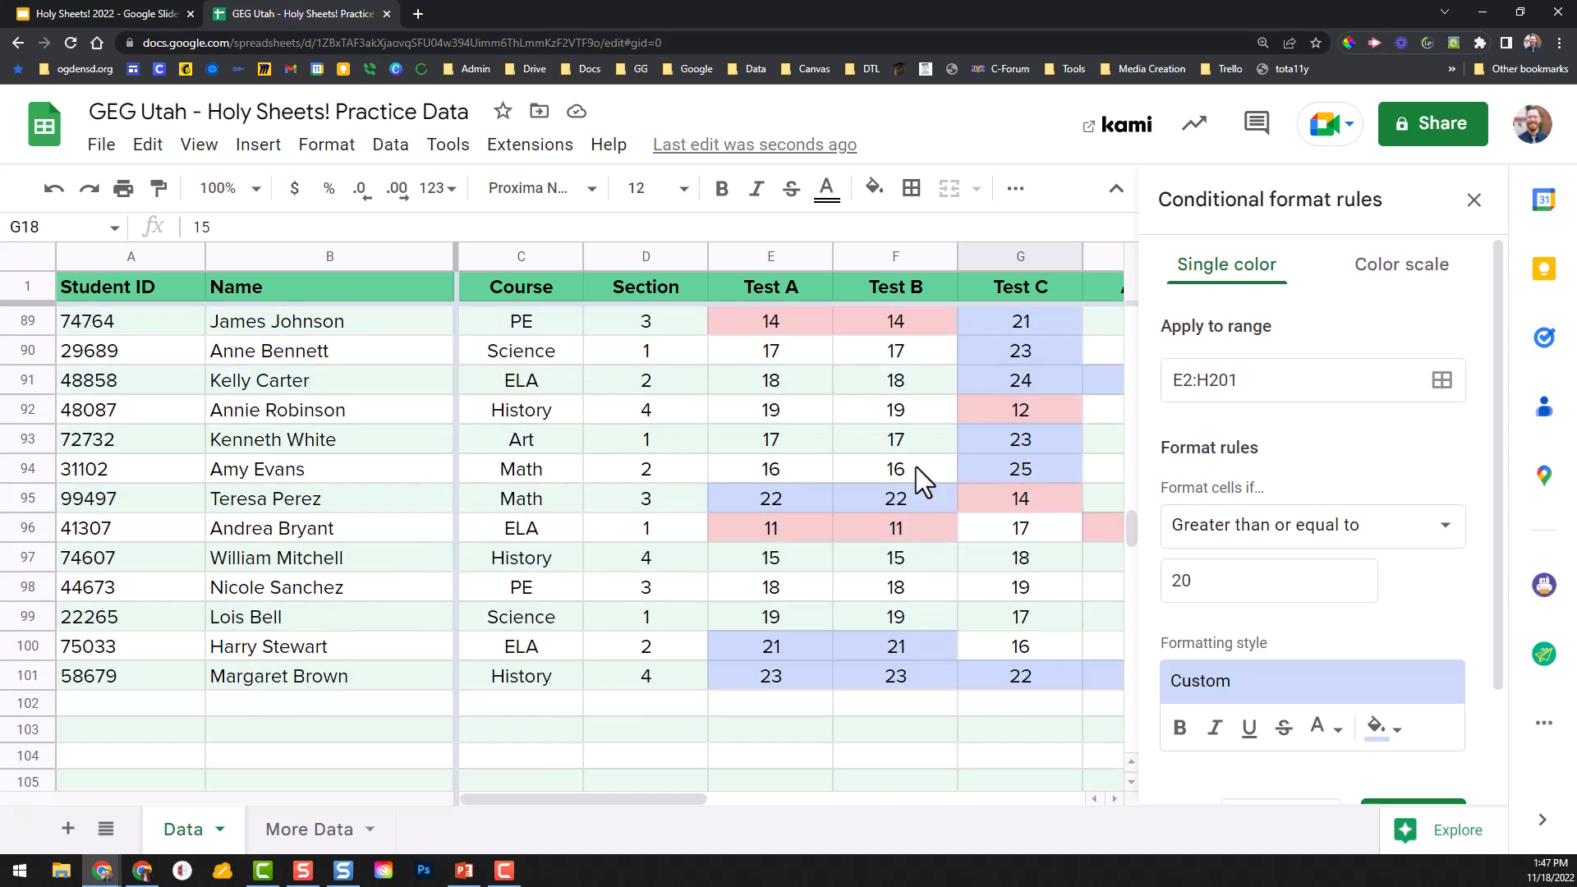
pyautogui.scroll(20, 916, 466)
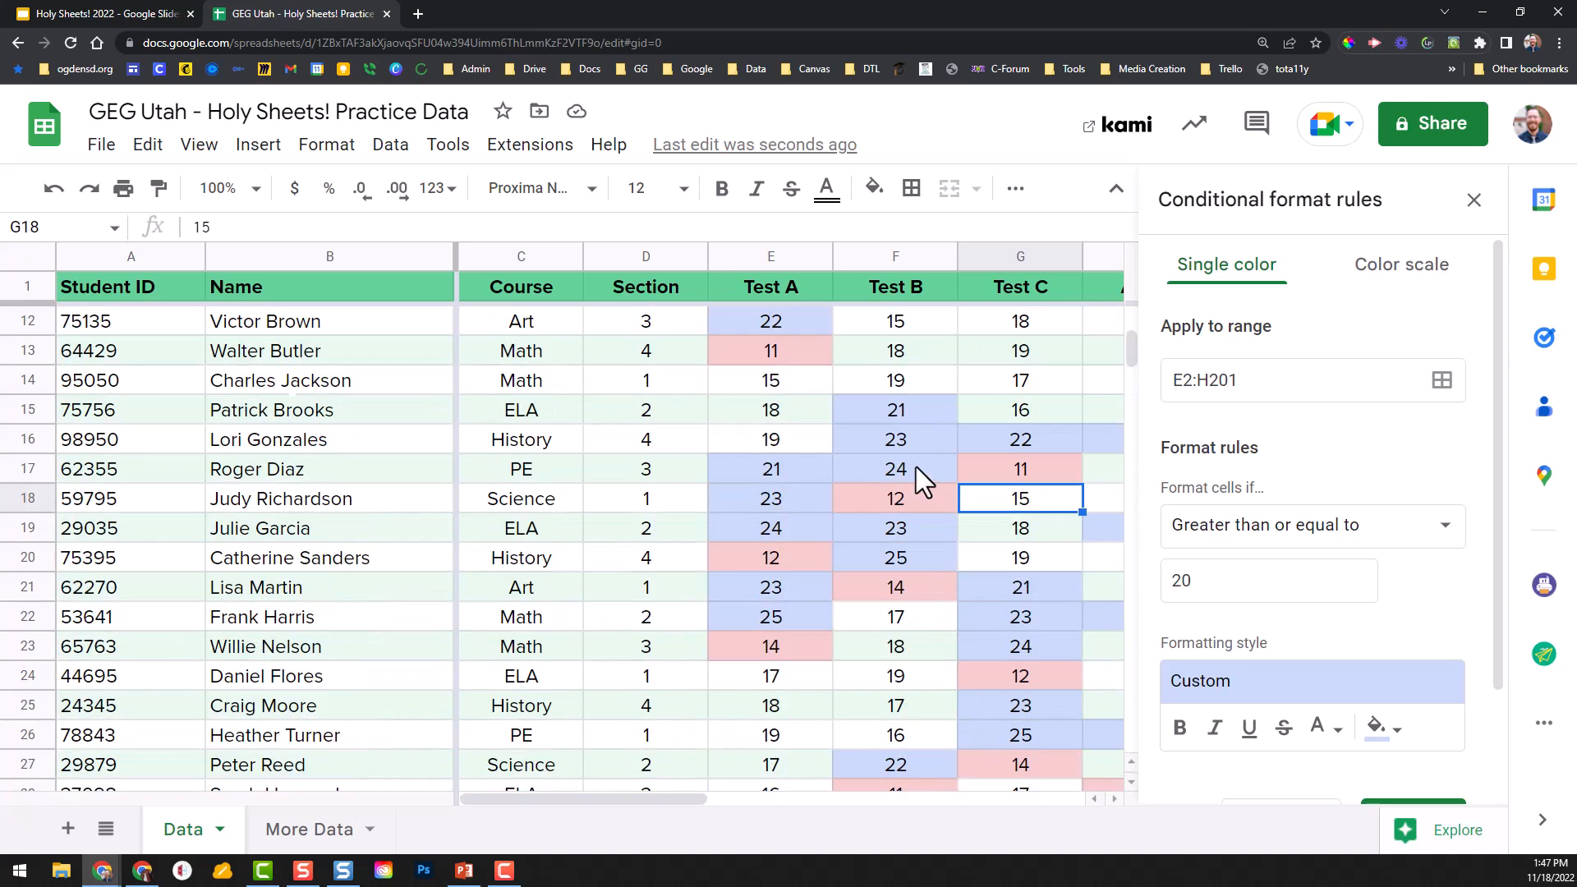
pyautogui.scroll(3, 915, 467)
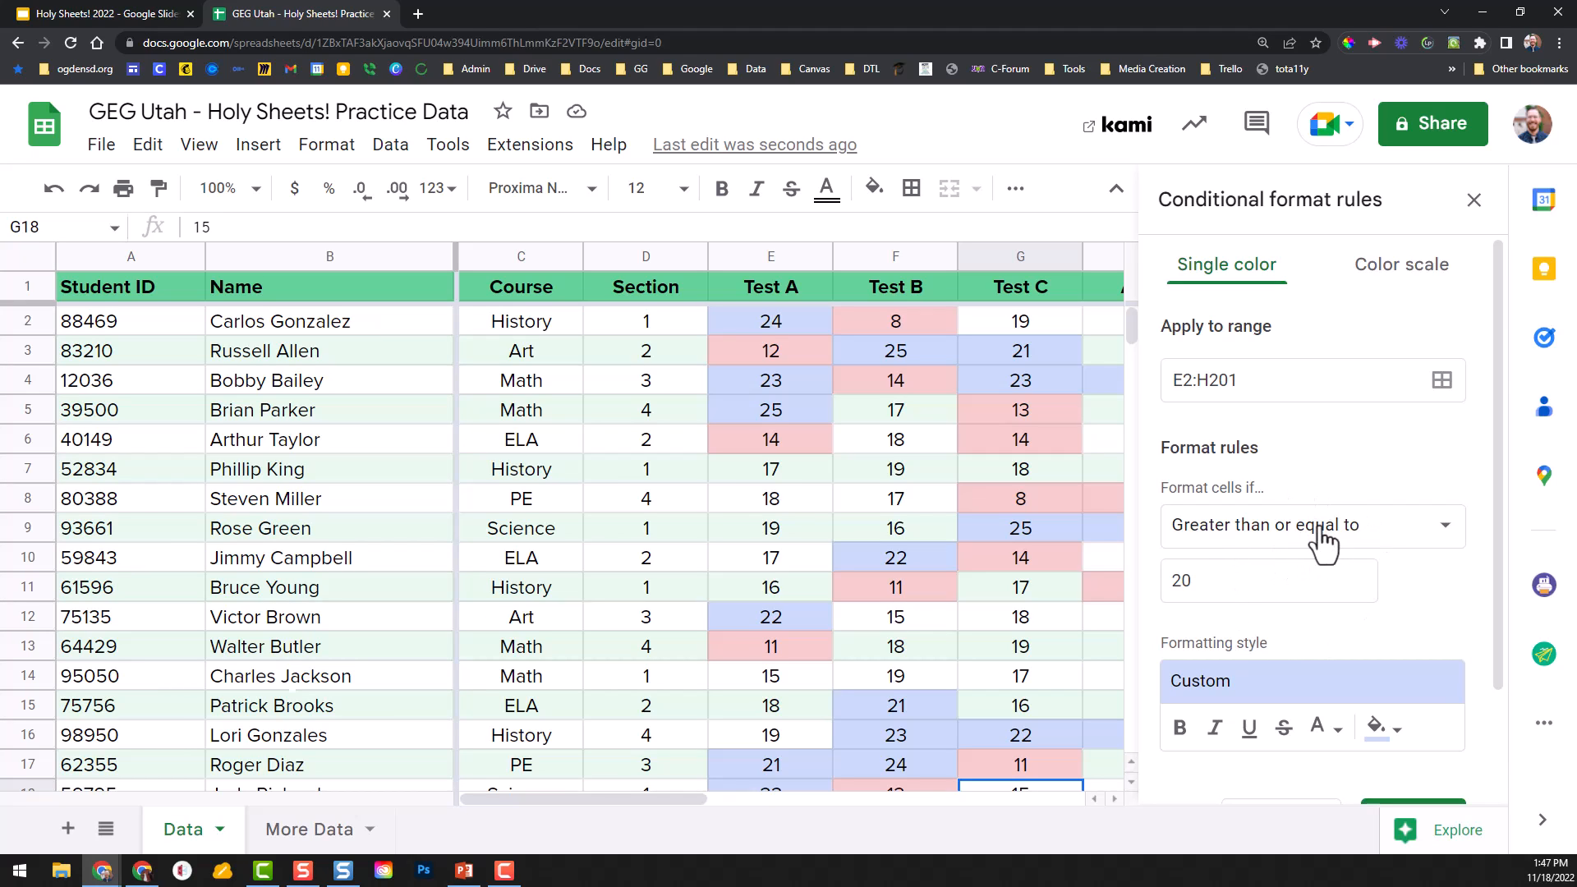
# Step: Add another single-color rule for E2:H201 that formats cells with a value between 20 and 15
pyautogui.scroll(-2, 1323, 536)
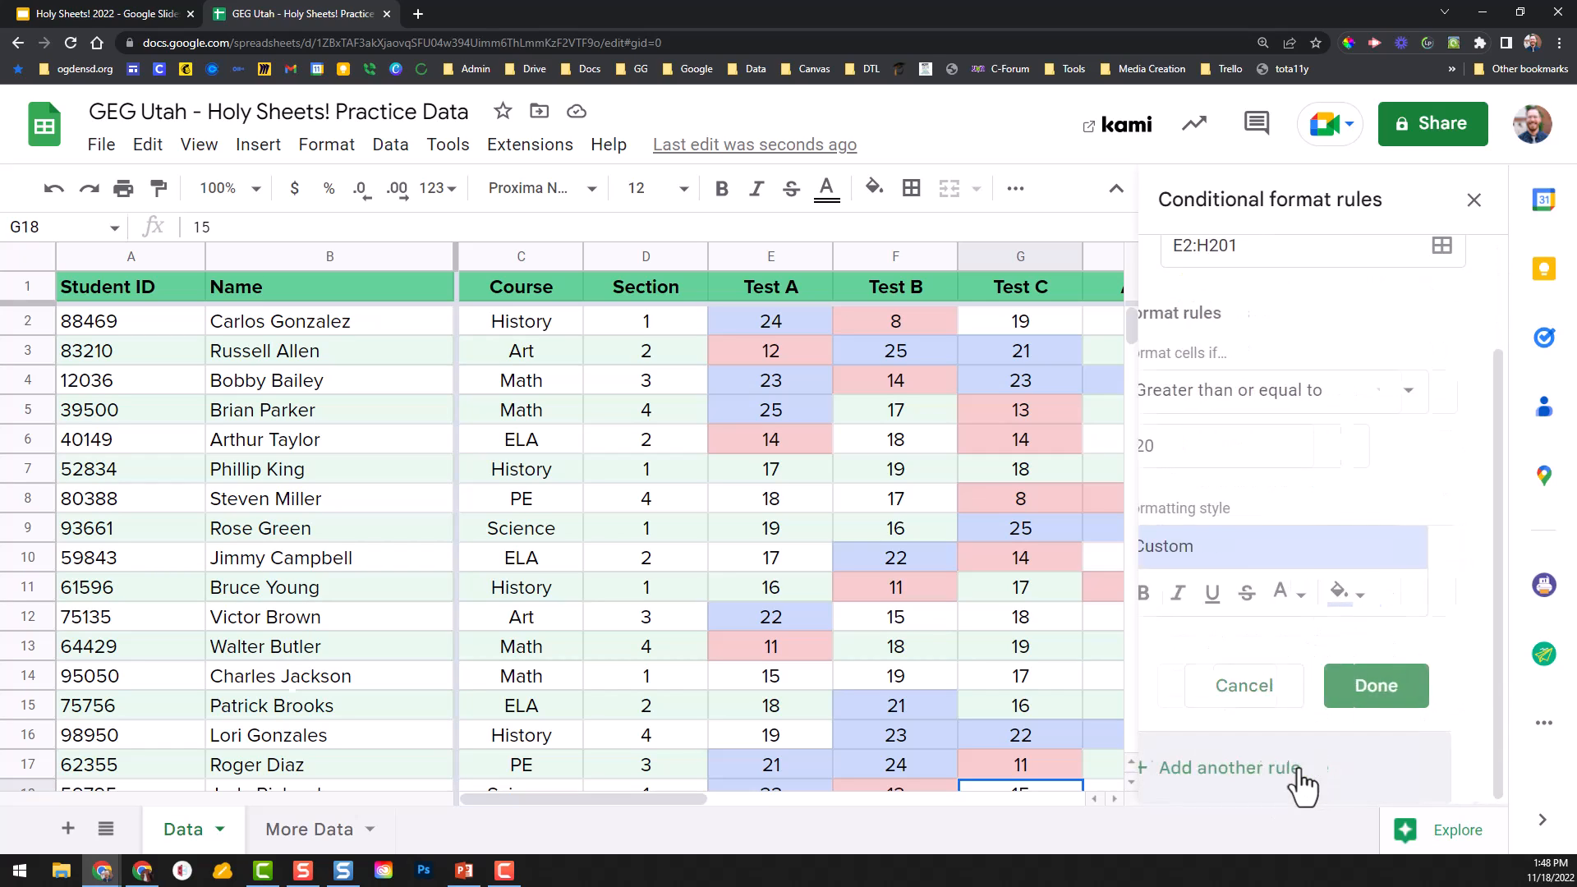
pyautogui.scroll(2, 1281, 345)
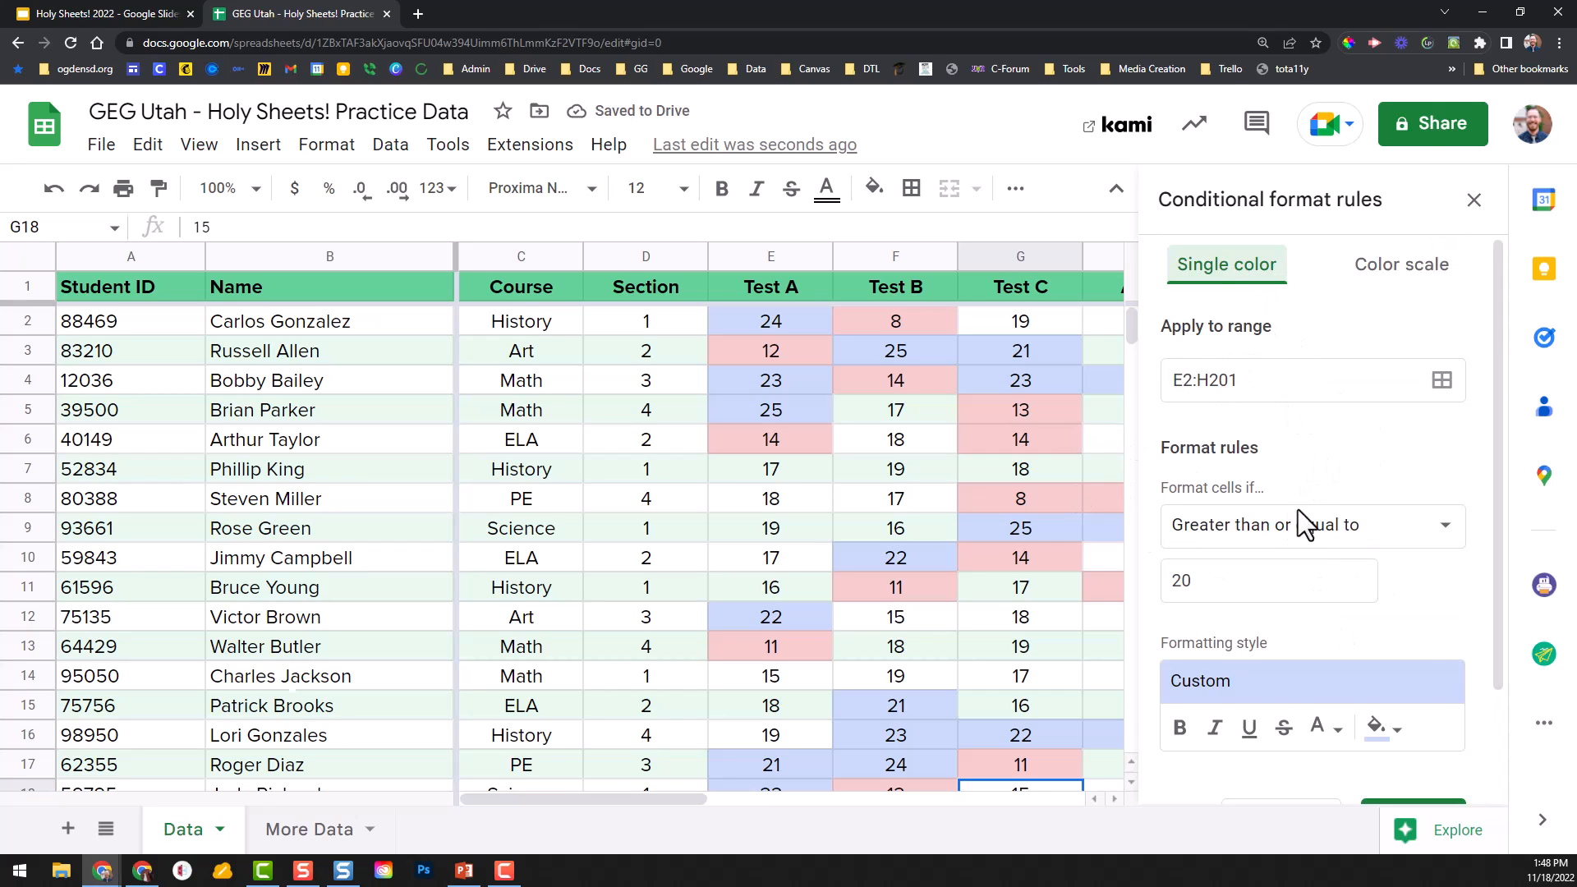
pyautogui.click(1356, 543)
pyautogui.scroll(-1, 1341, 555)
pyautogui.scroll(-2, 1344, 554)
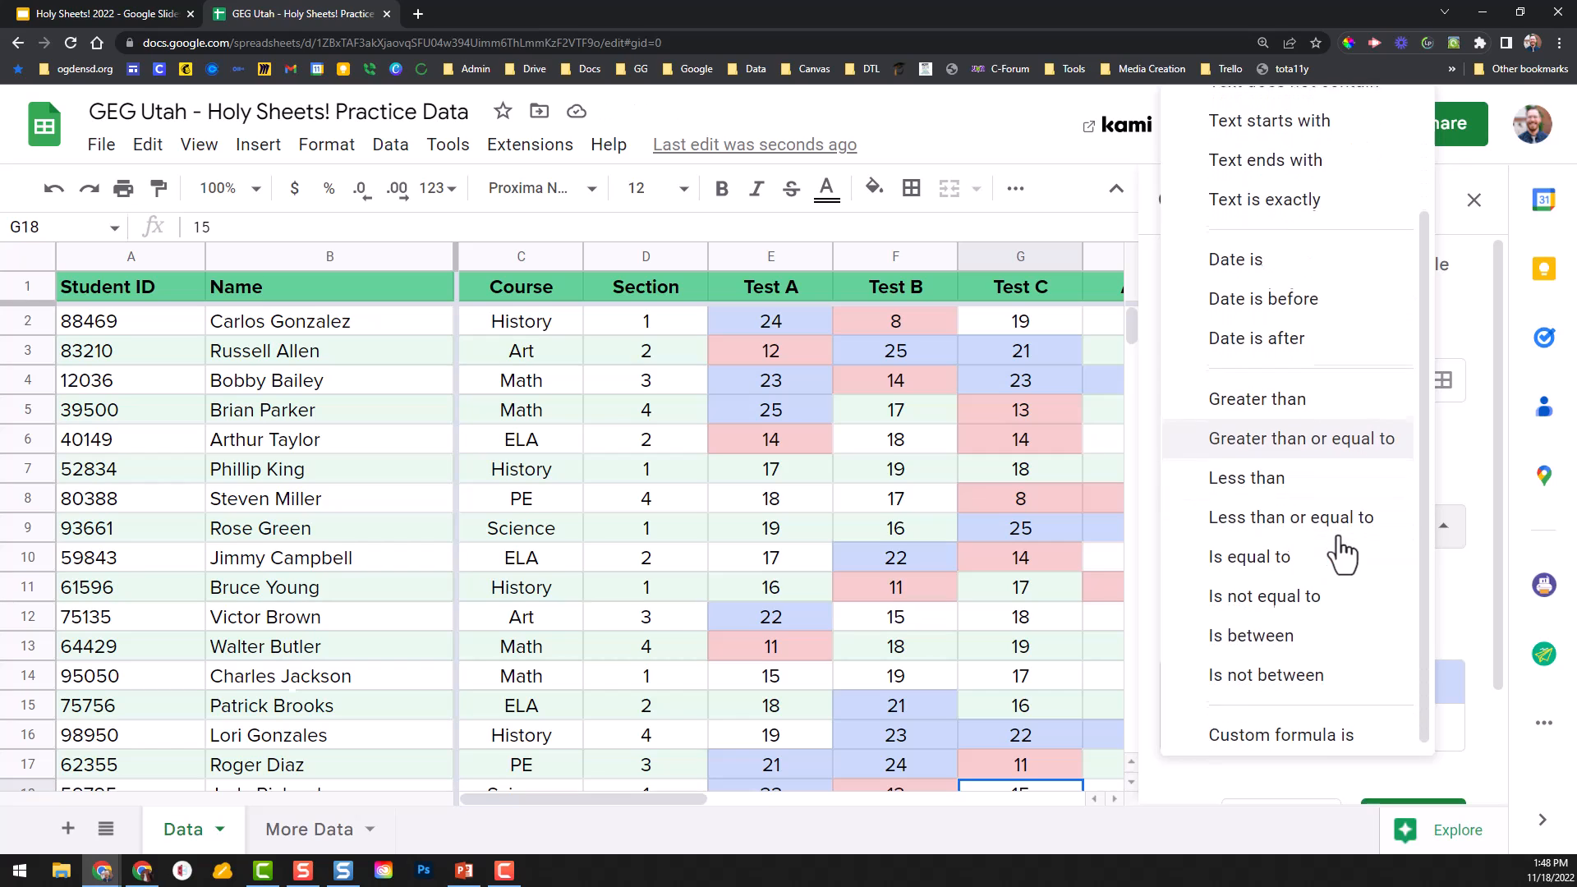
pyautogui.click(1258, 633)
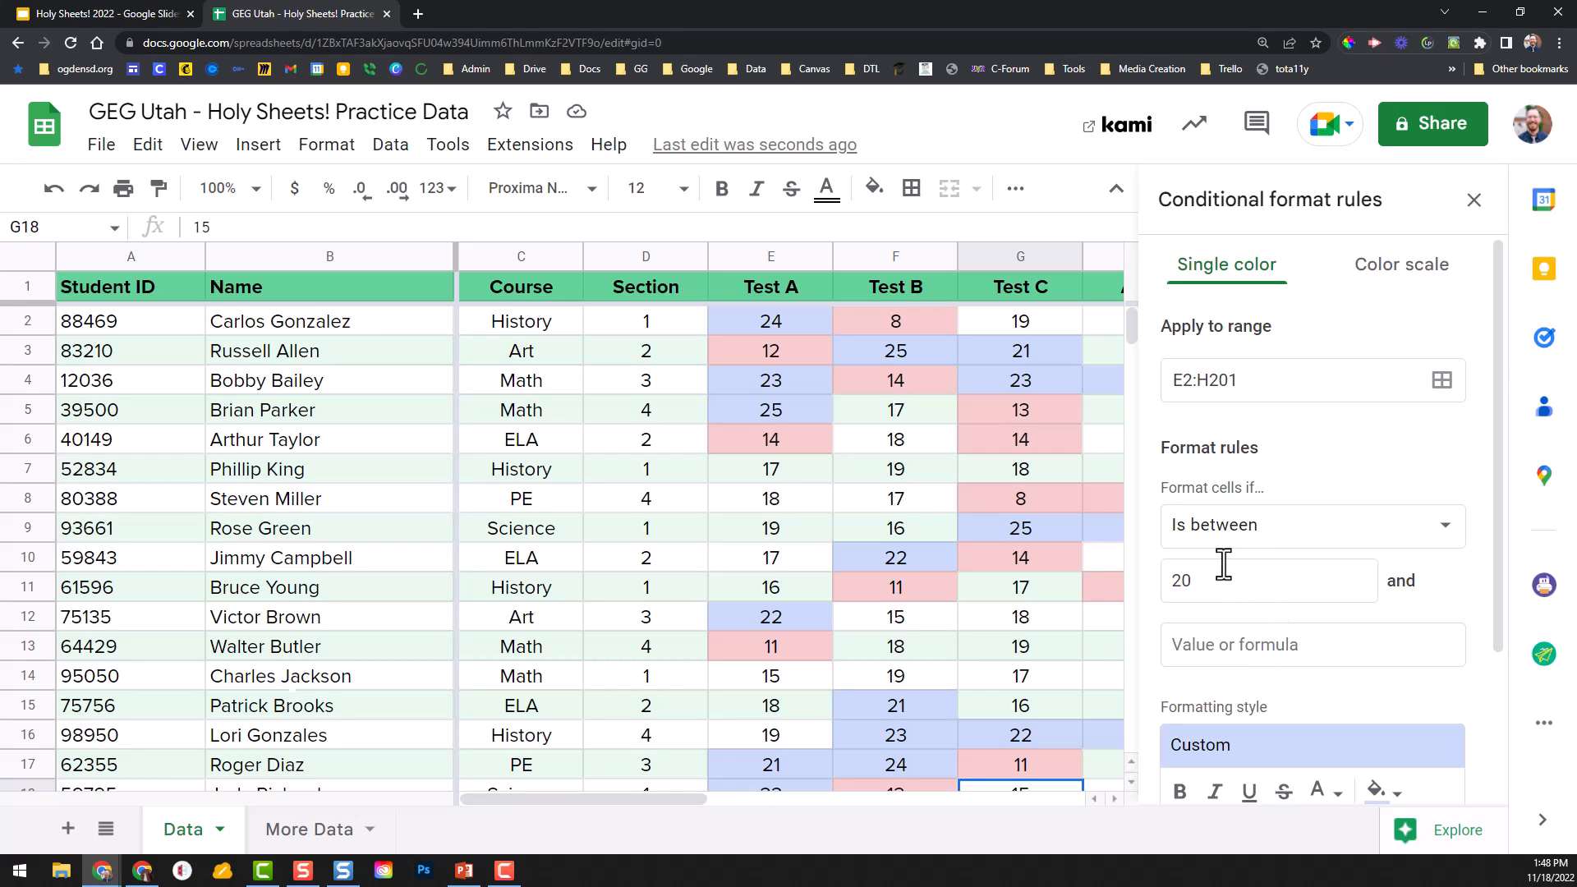
pyautogui.click(1228, 644)
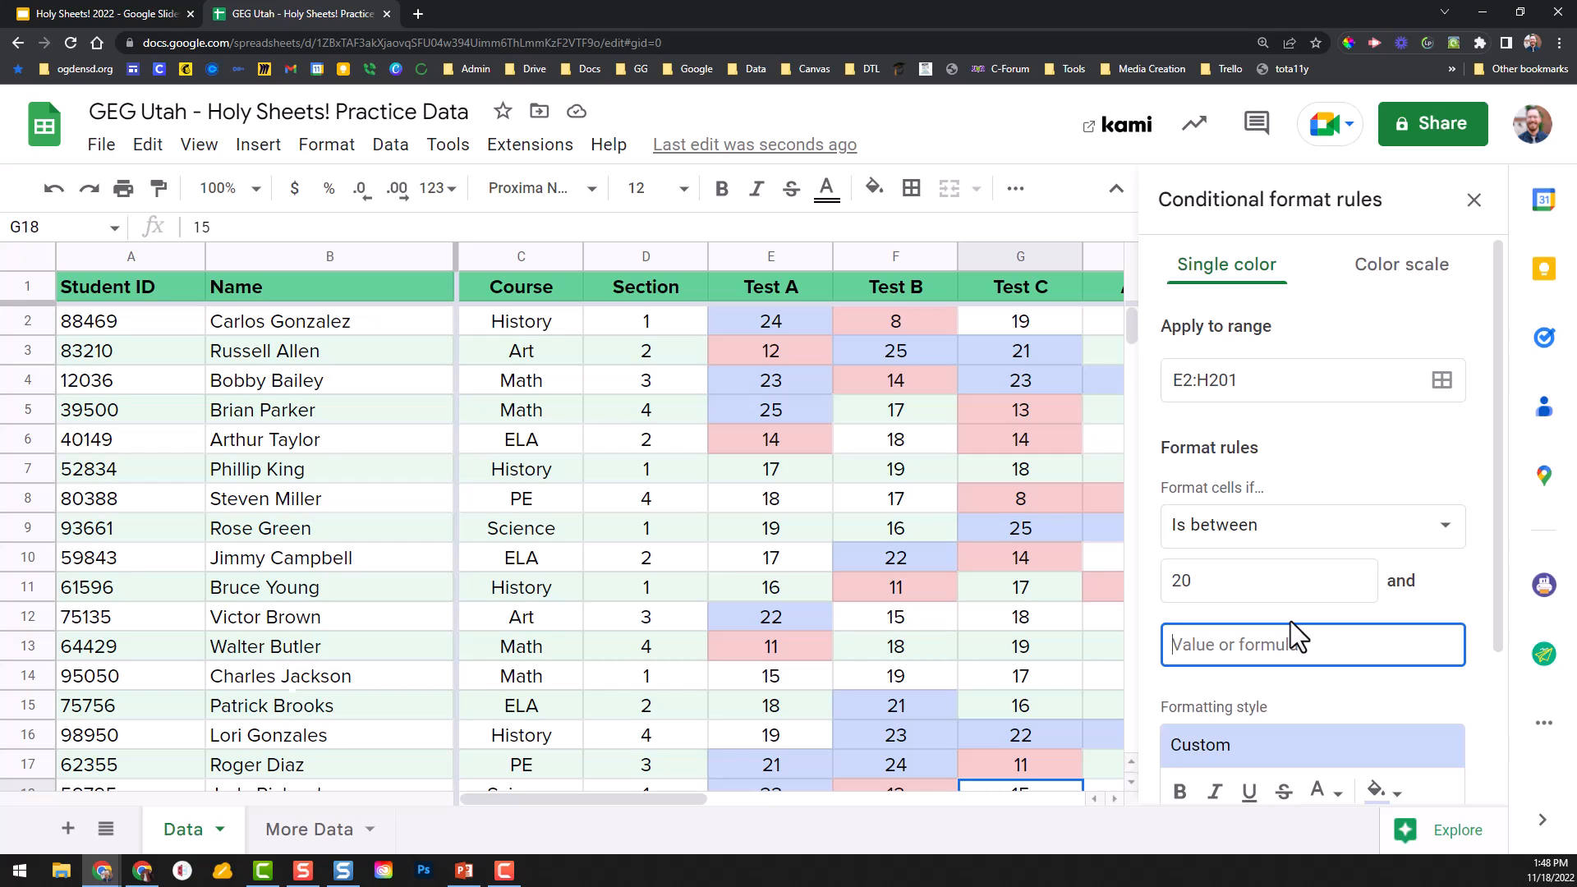
pyautogui.write('15')
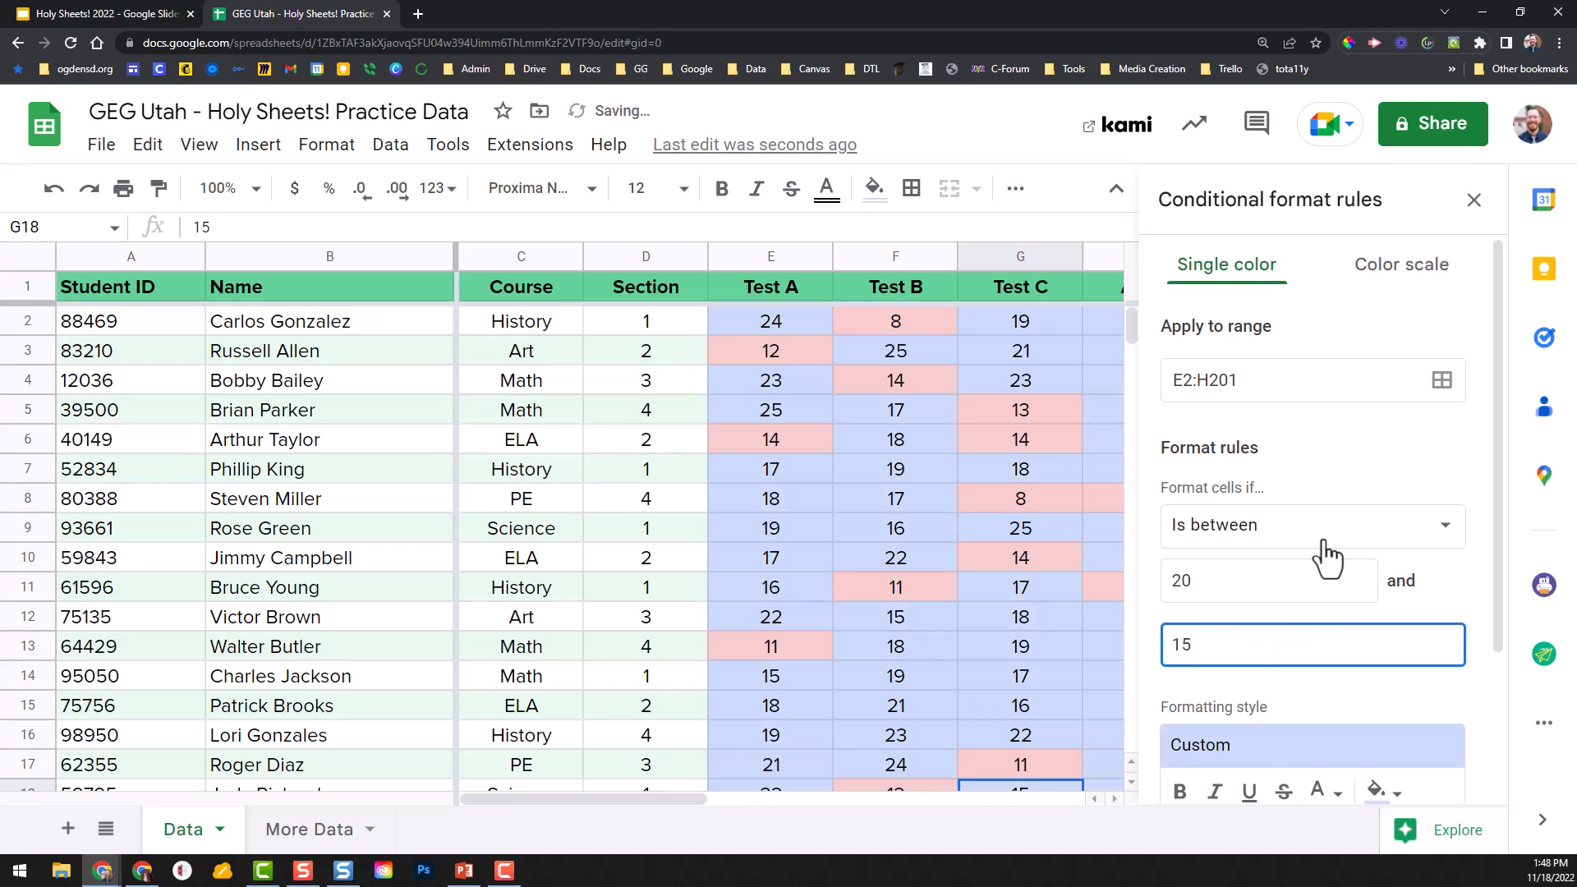
# Step: Give the between rule a light yellow fill
pyautogui.scroll(-3, 1328, 553)
pyautogui.click(1399, 602)
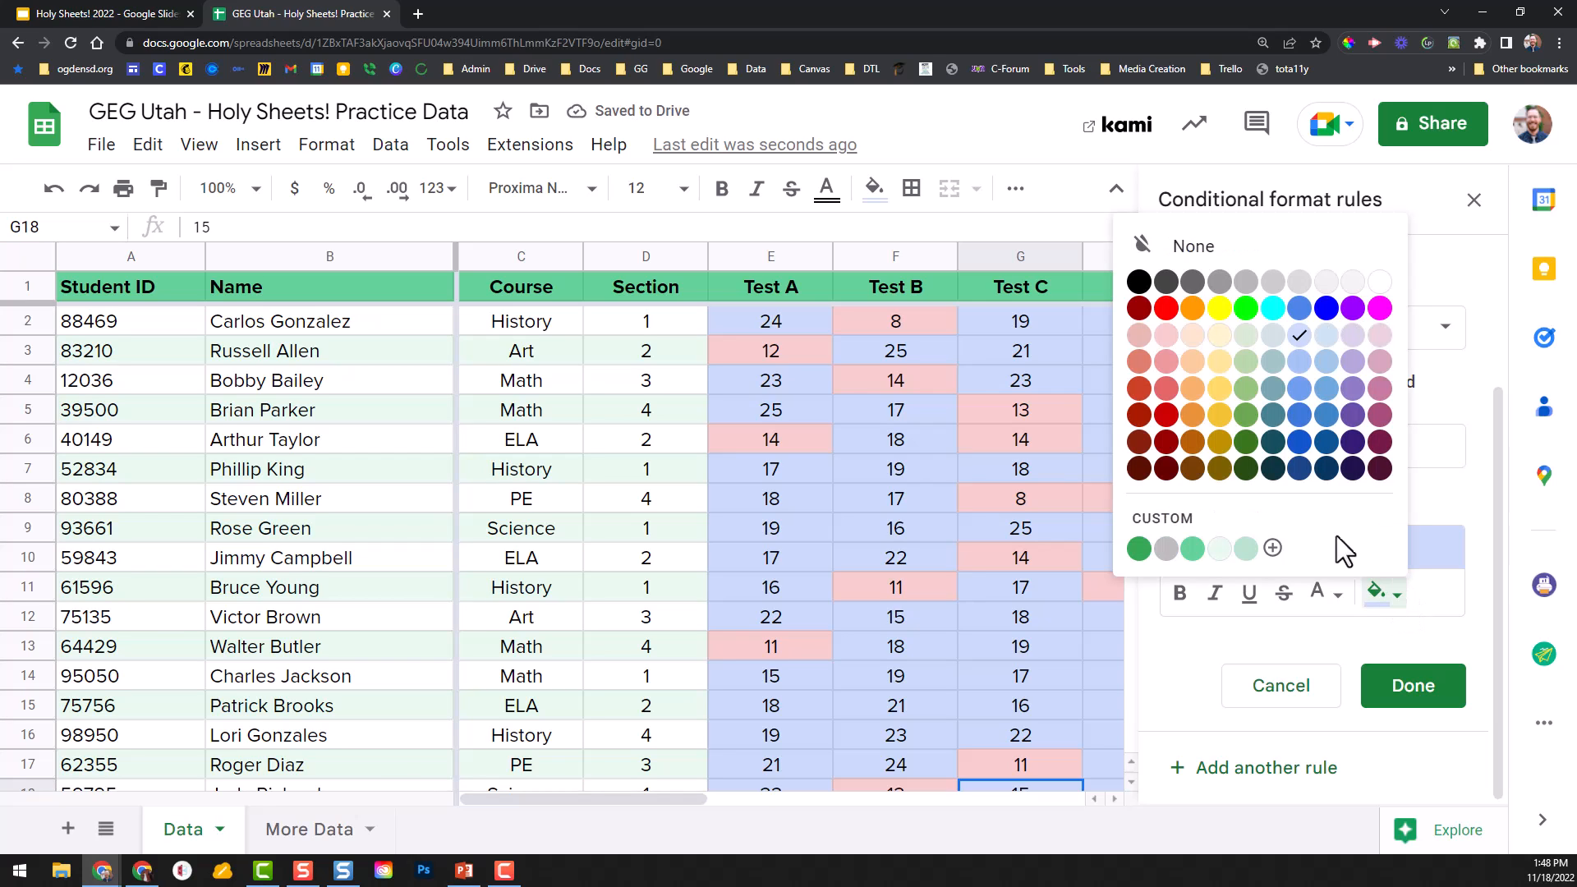
pyautogui.click(1220, 337)
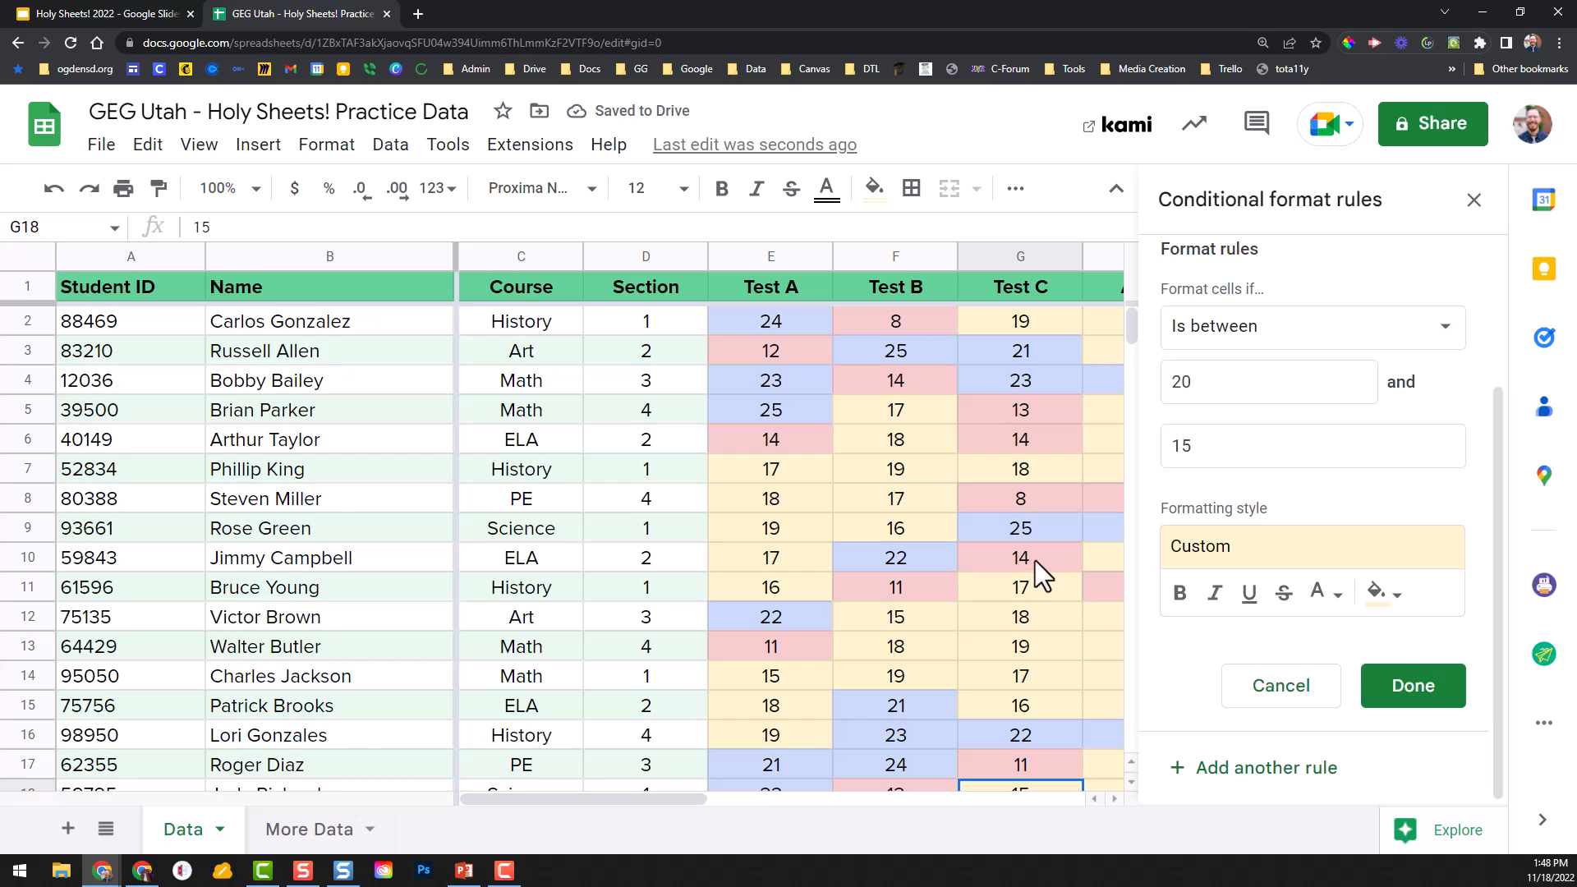
# Step: Set the second bound of the between rule to 14 and save the rule
pyautogui.scroll(-3, 1036, 561)
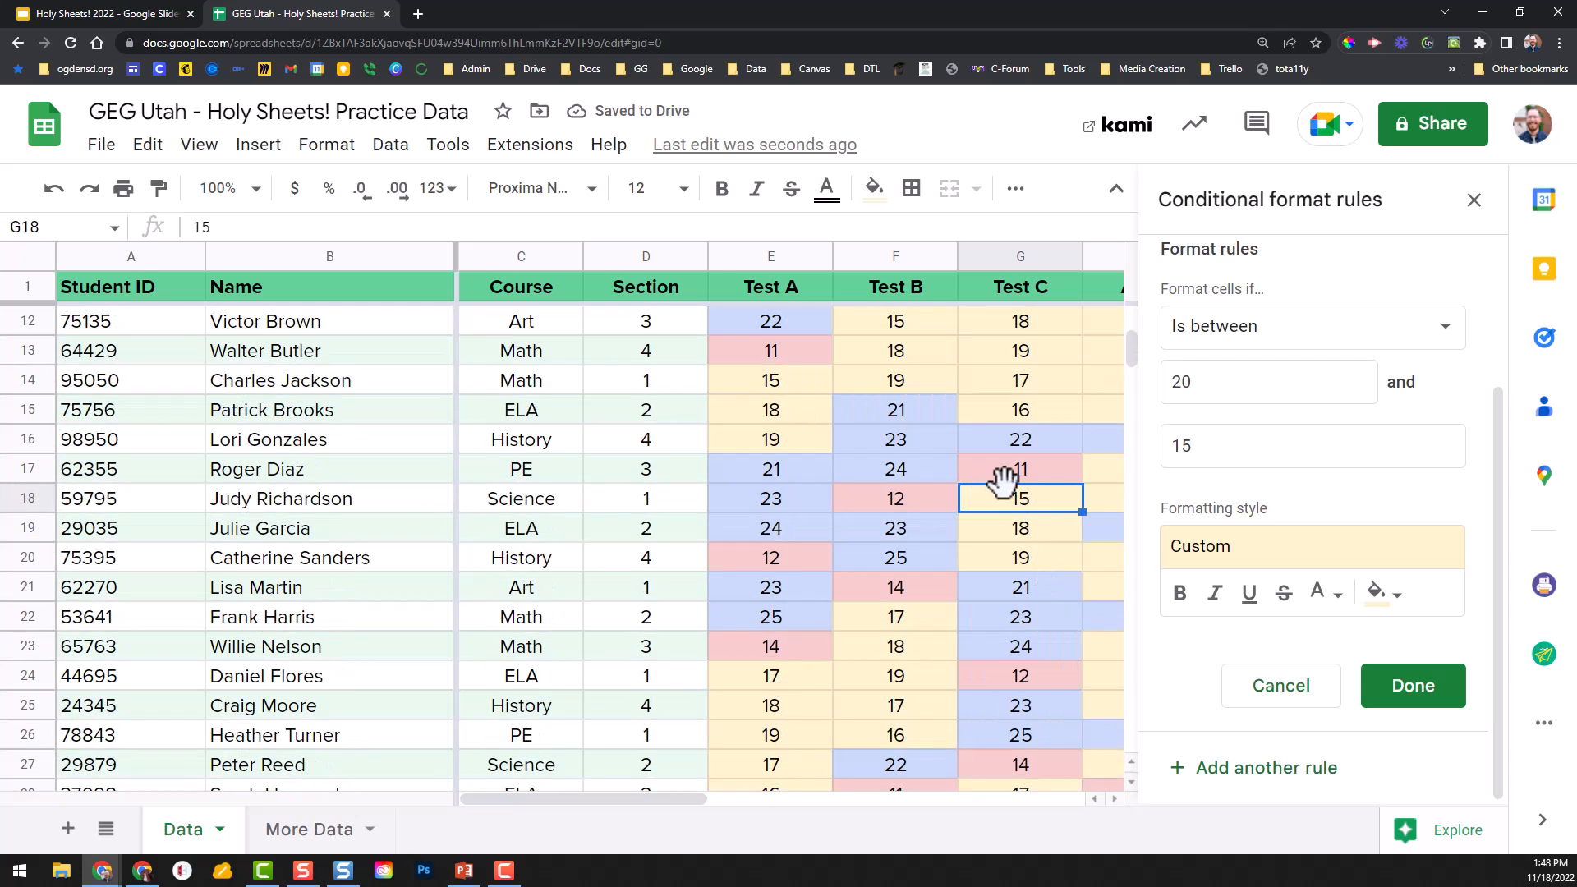
pyautogui.scroll(-4, 1006, 535)
pyautogui.scroll(-1, 1006, 535)
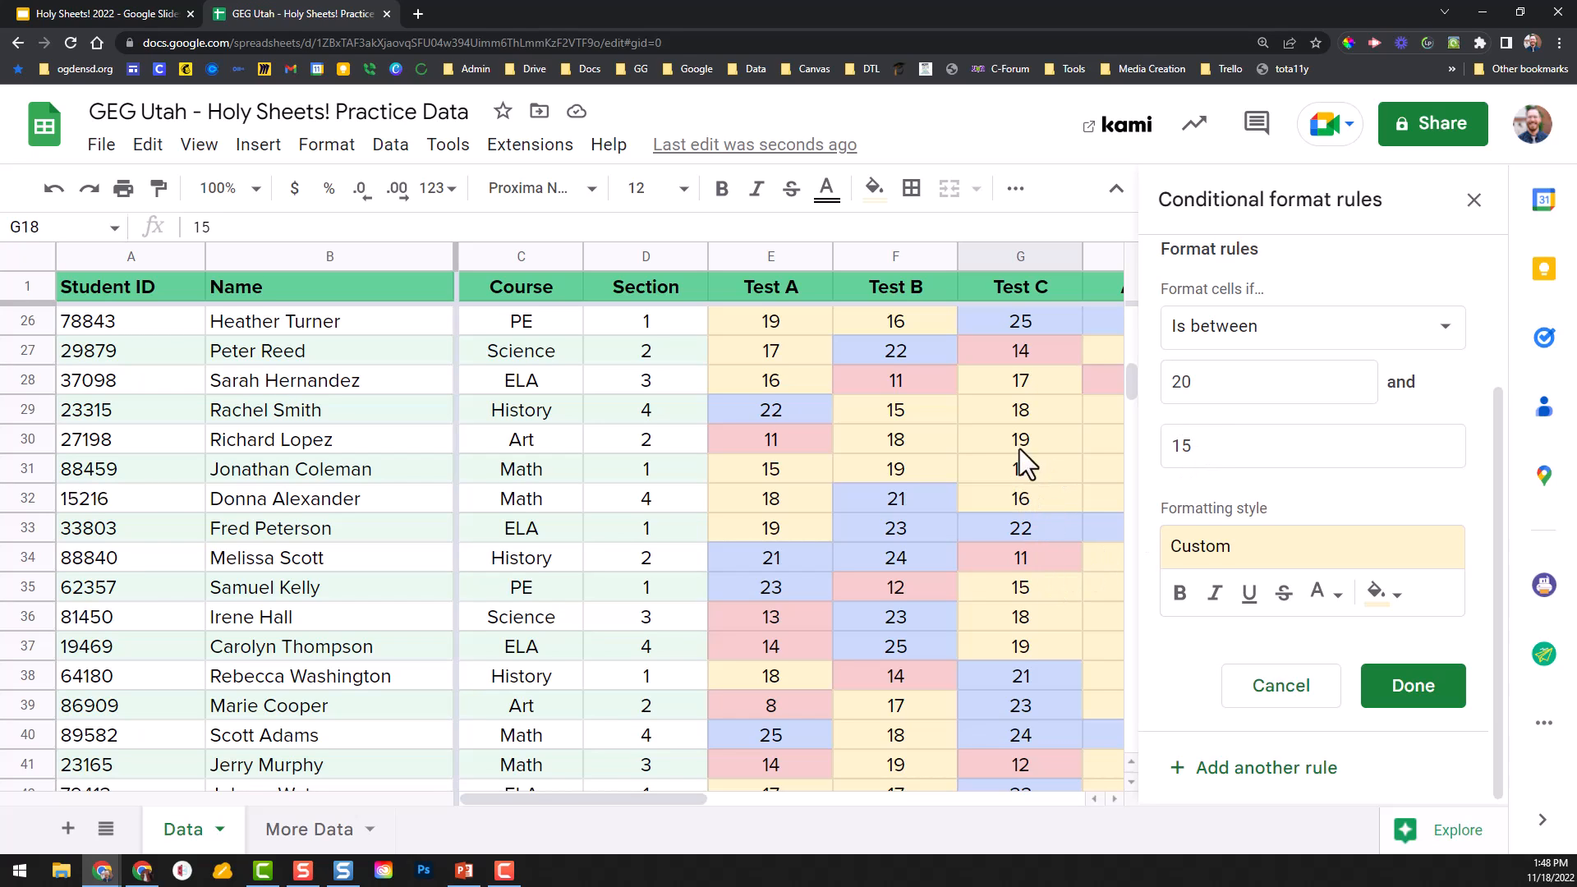
pyautogui.click(1200, 448)
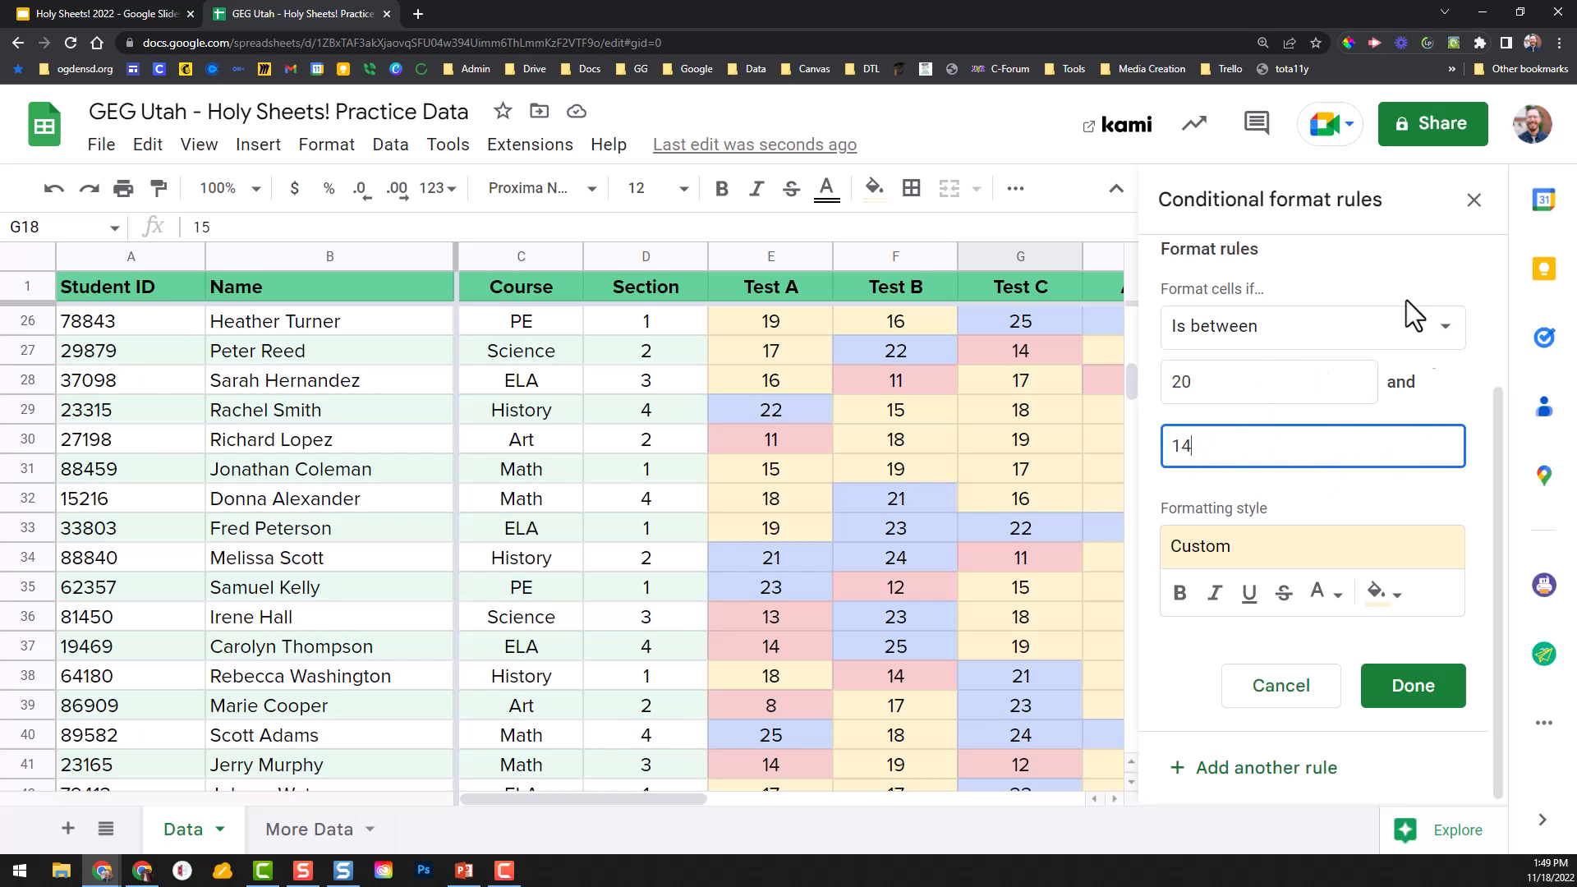
pyautogui.scroll(8, 990, 513)
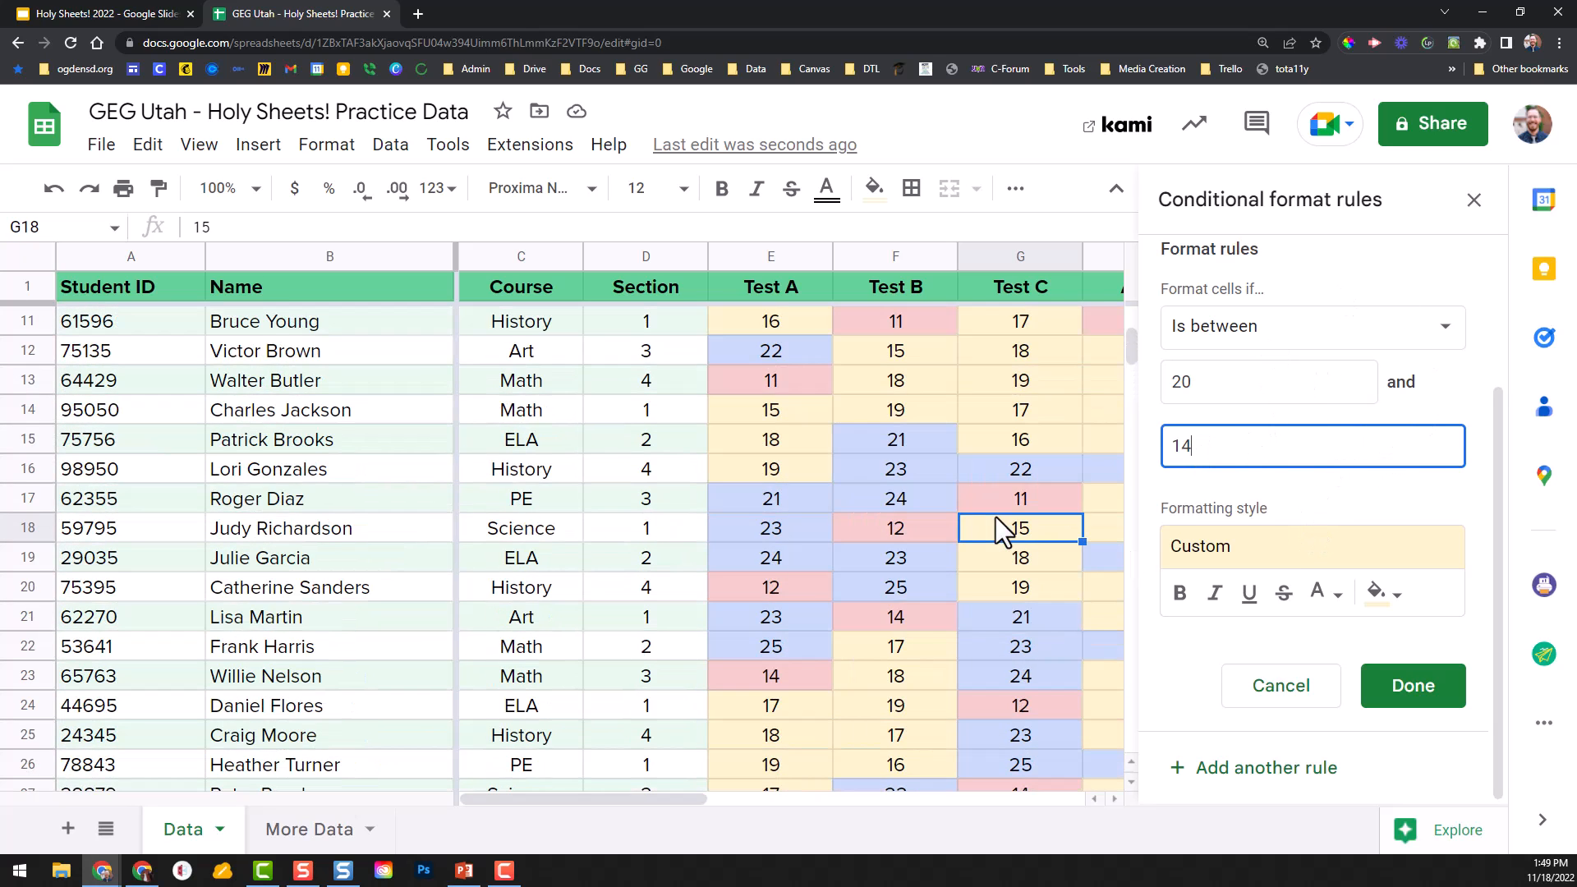
pyautogui.click(1422, 694)
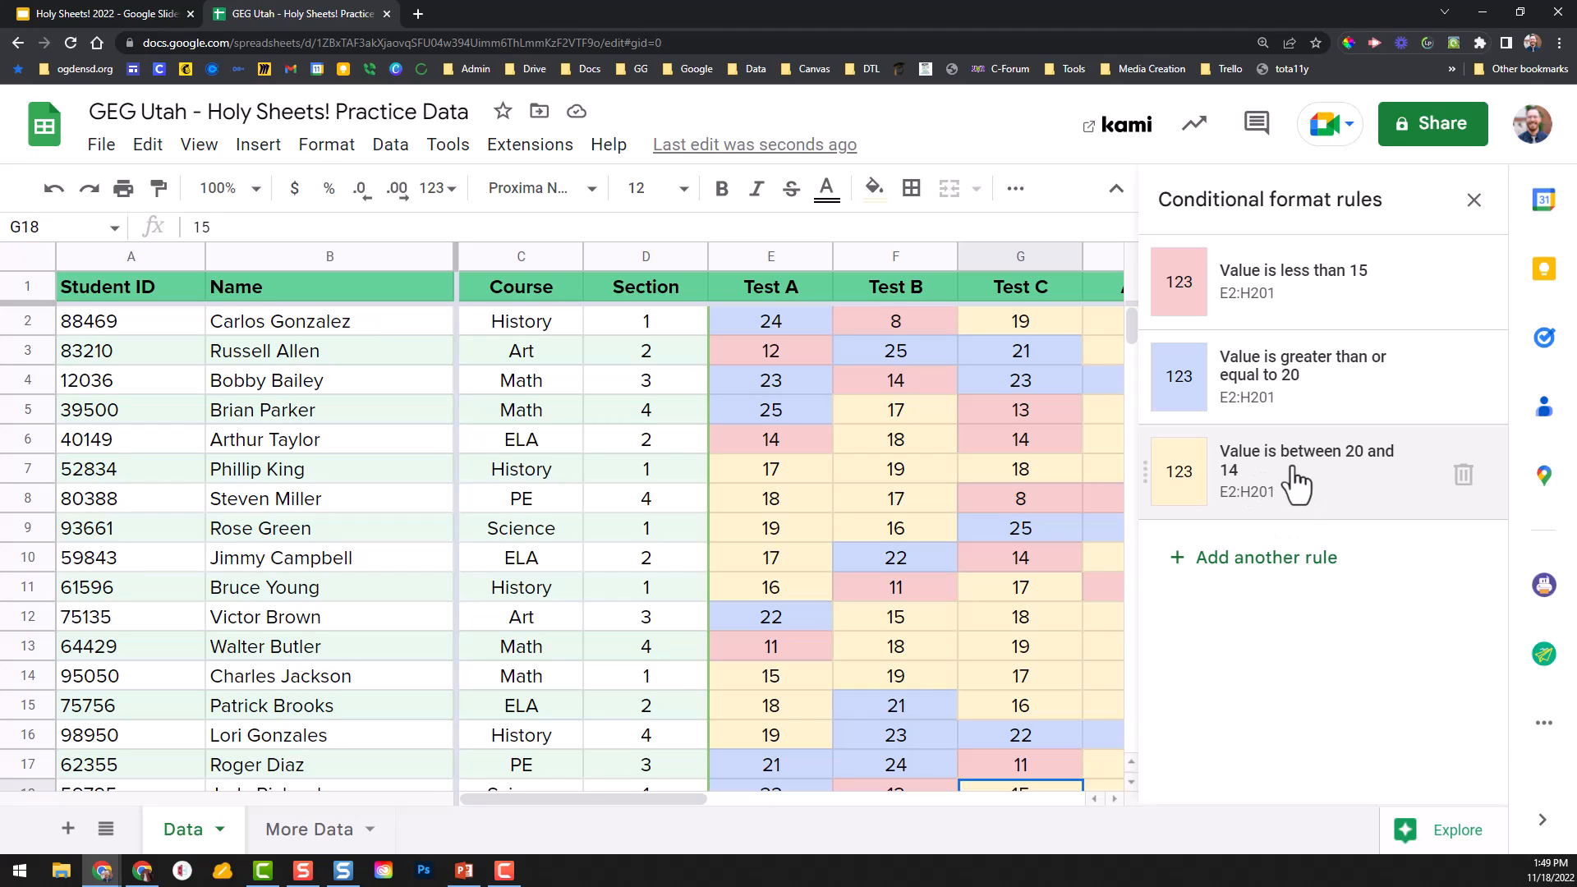
# Step: Examine how the three rules color the values in the Average column down to the last student
pyautogui.moveTo(669, 800); pyautogui.dragTo(782, 805)
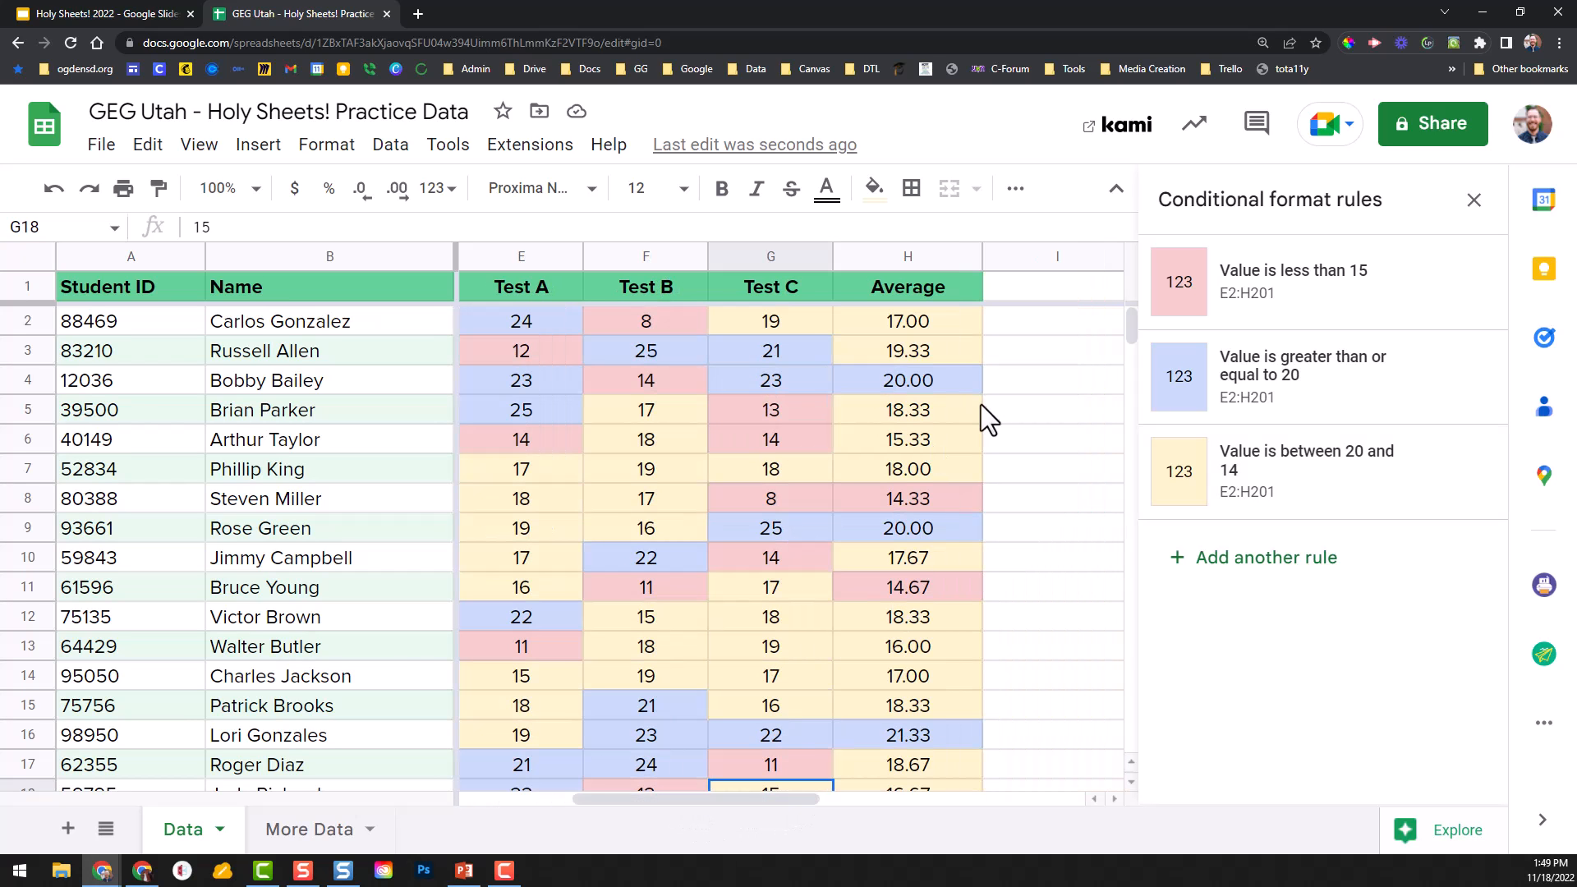
pyautogui.scroll(-8, 968, 400)
pyautogui.scroll(-16, 961, 416)
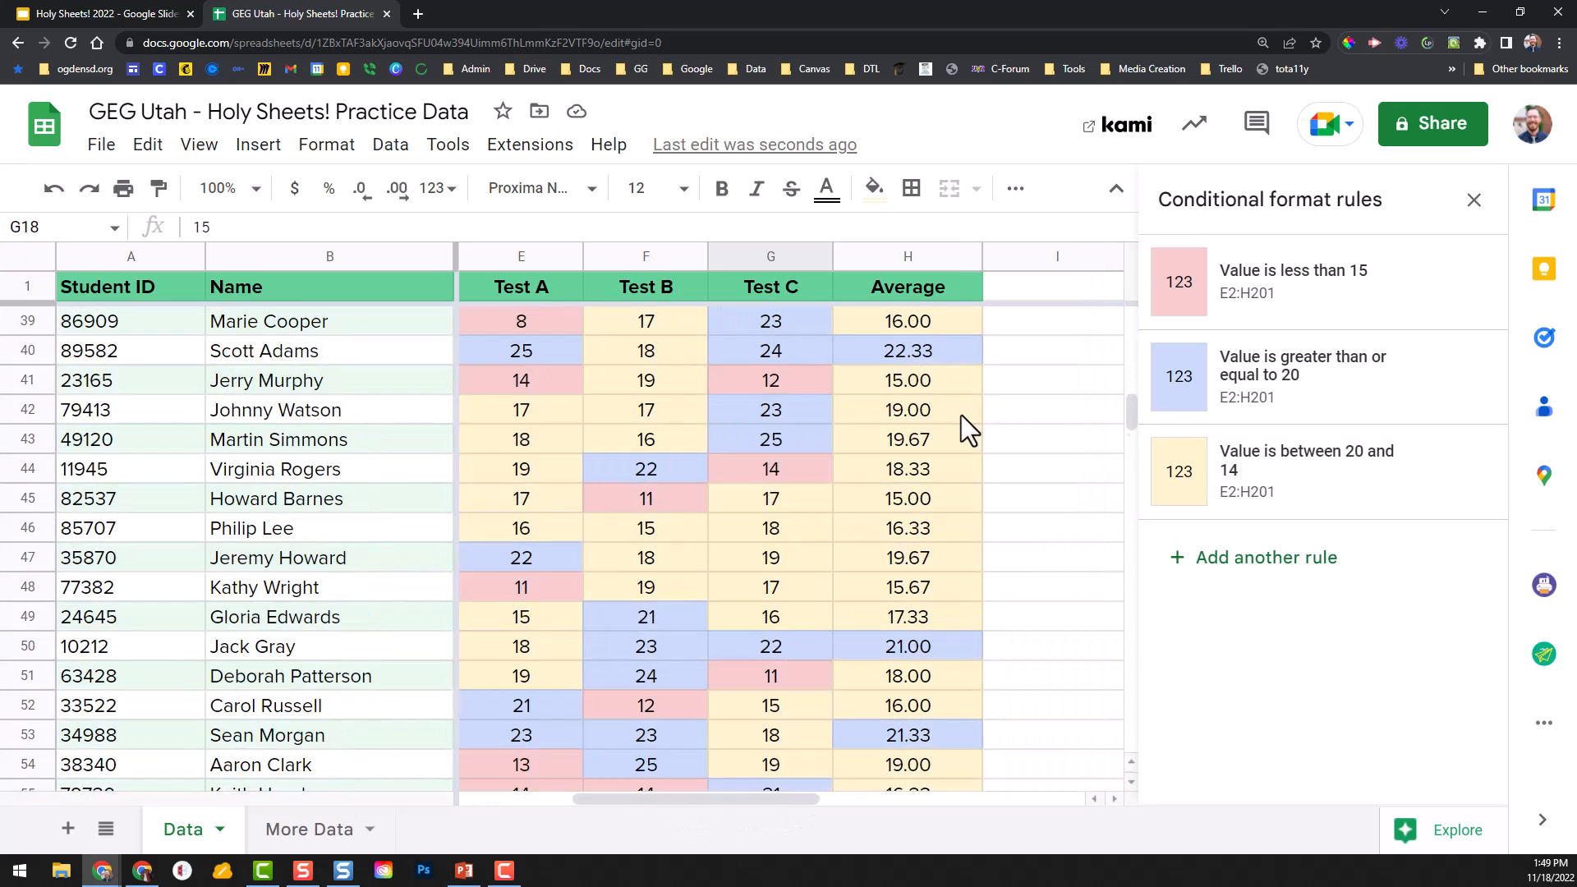
pyautogui.scroll(-5, 962, 416)
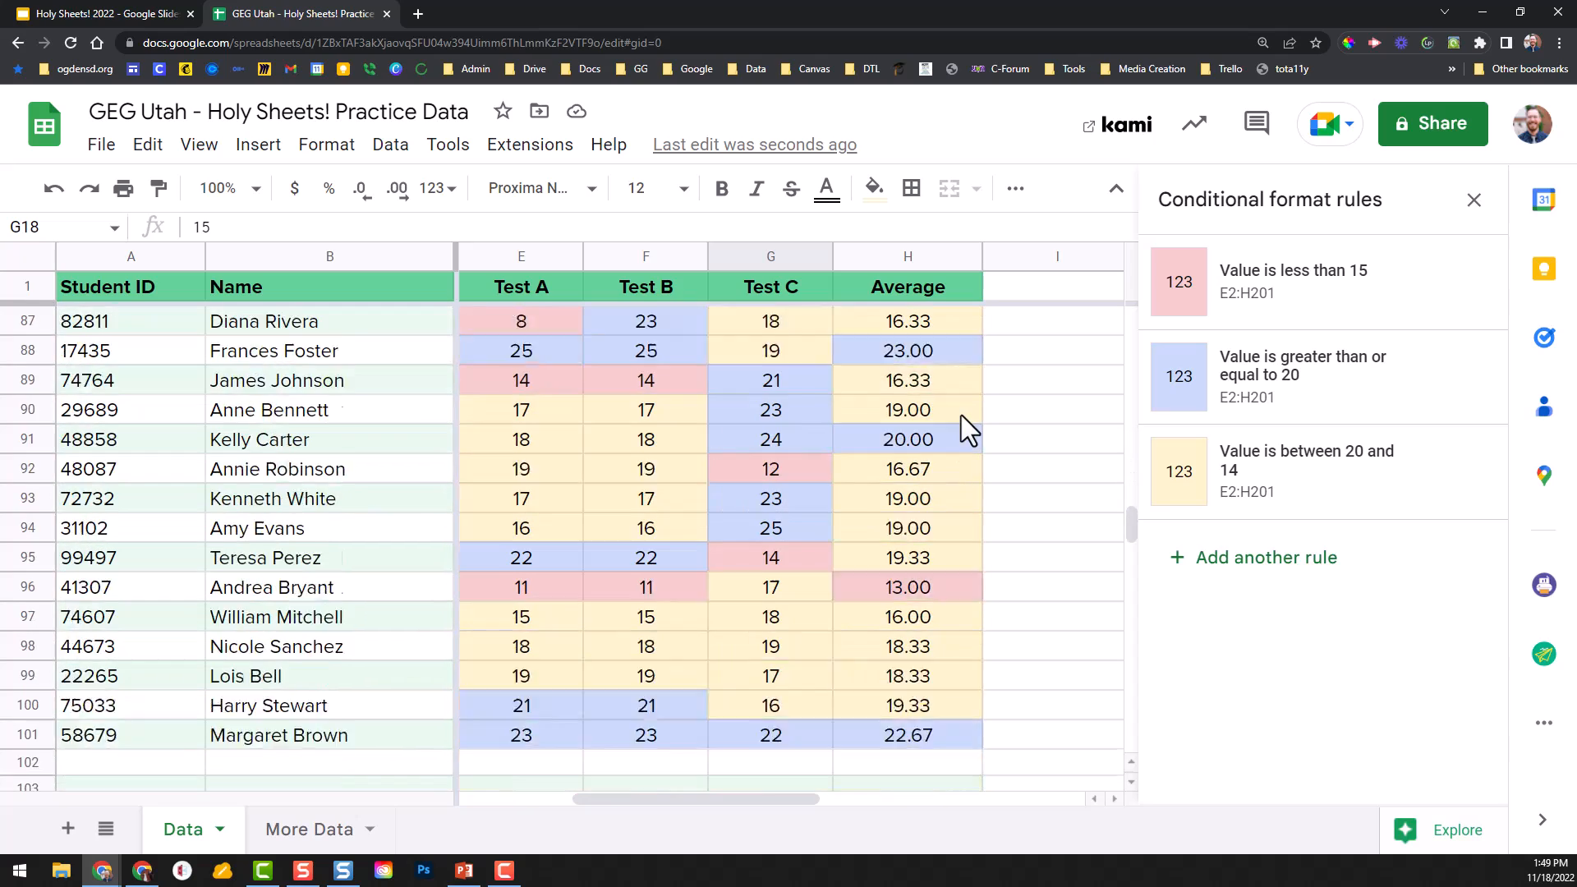
pyautogui.scroll(12, 961, 416)
pyautogui.scroll(17, 961, 416)
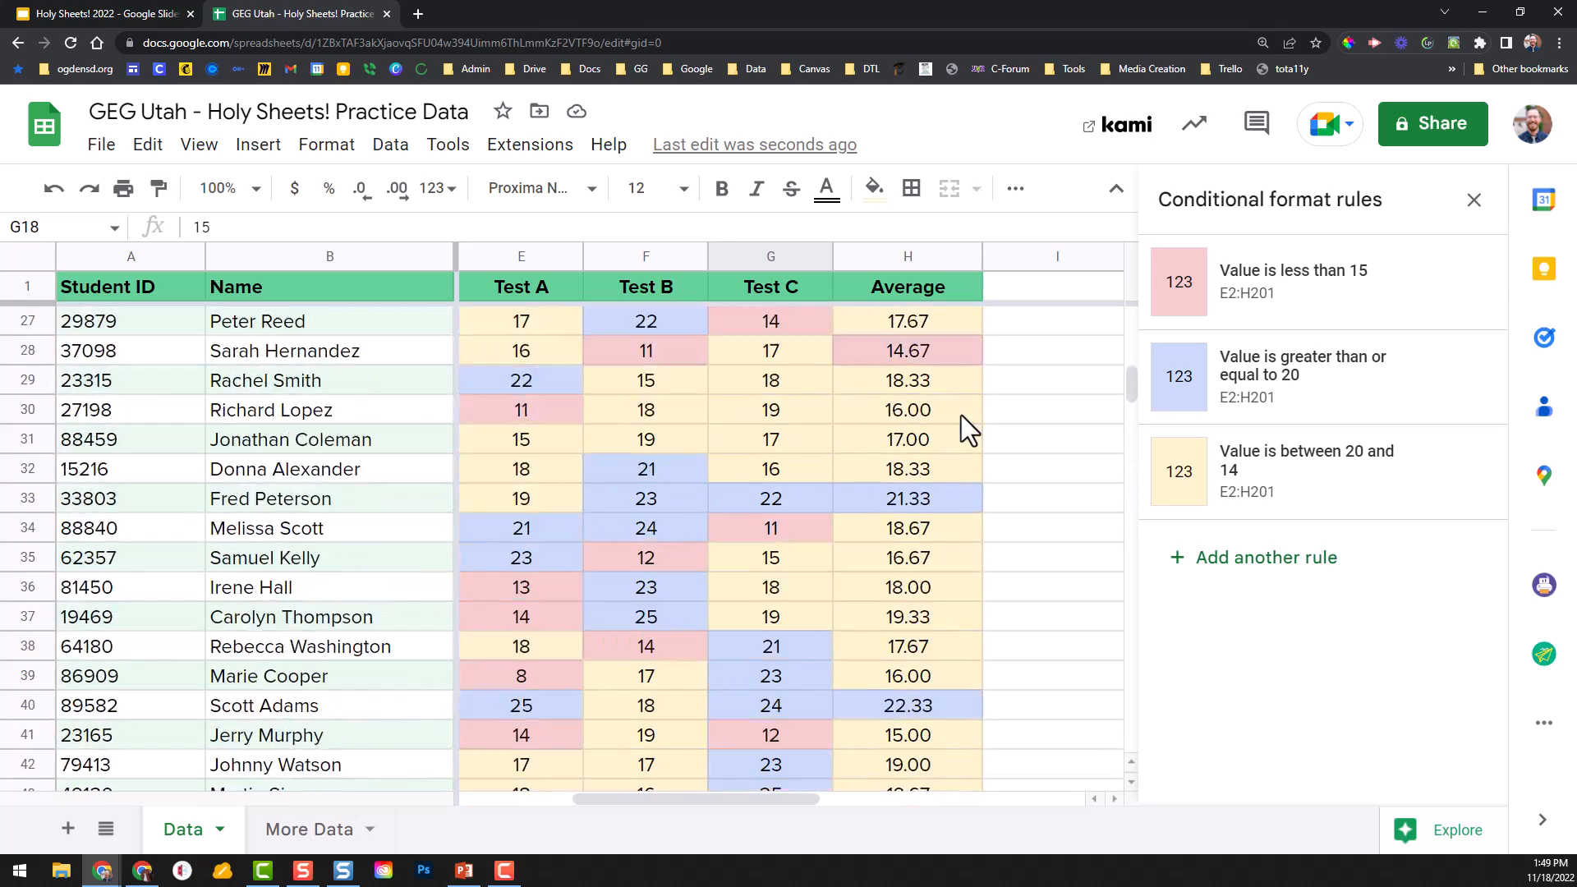
# Step: Close the conditional format rules and look over the color coding of all test scores and averages
pyautogui.click(1474, 199)
pyautogui.moveTo(859, 801); pyautogui.dragTo(702, 787)
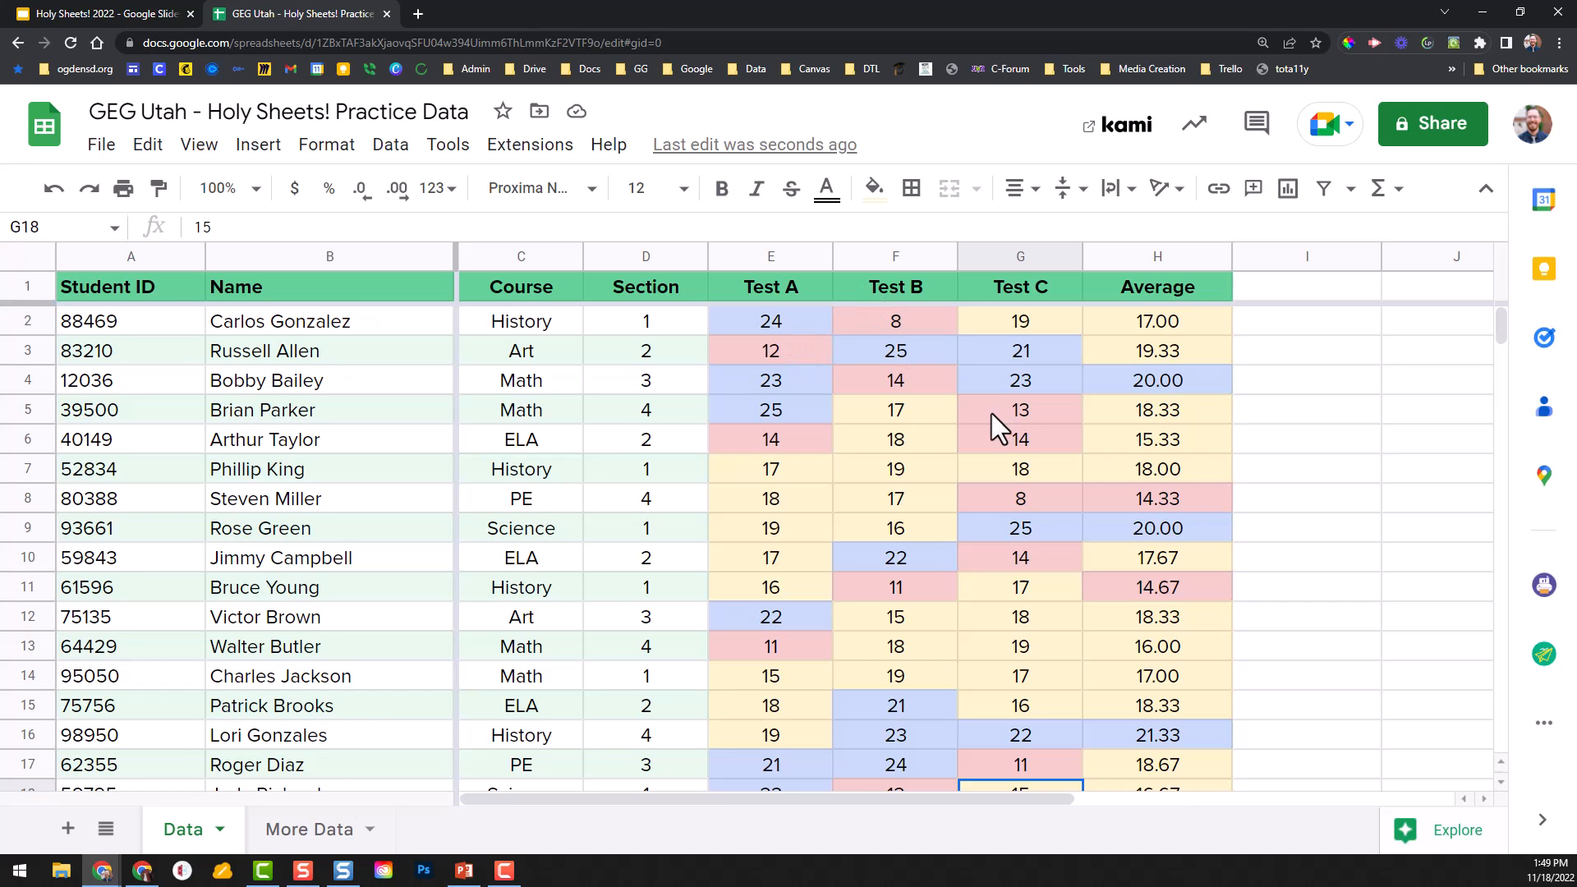
pyautogui.scroll(-1, 1019, 413)
pyautogui.scroll(1, 1049, 414)
pyautogui.scroll(-12, 1184, 327)
pyautogui.scroll(-16, 1186, 403)
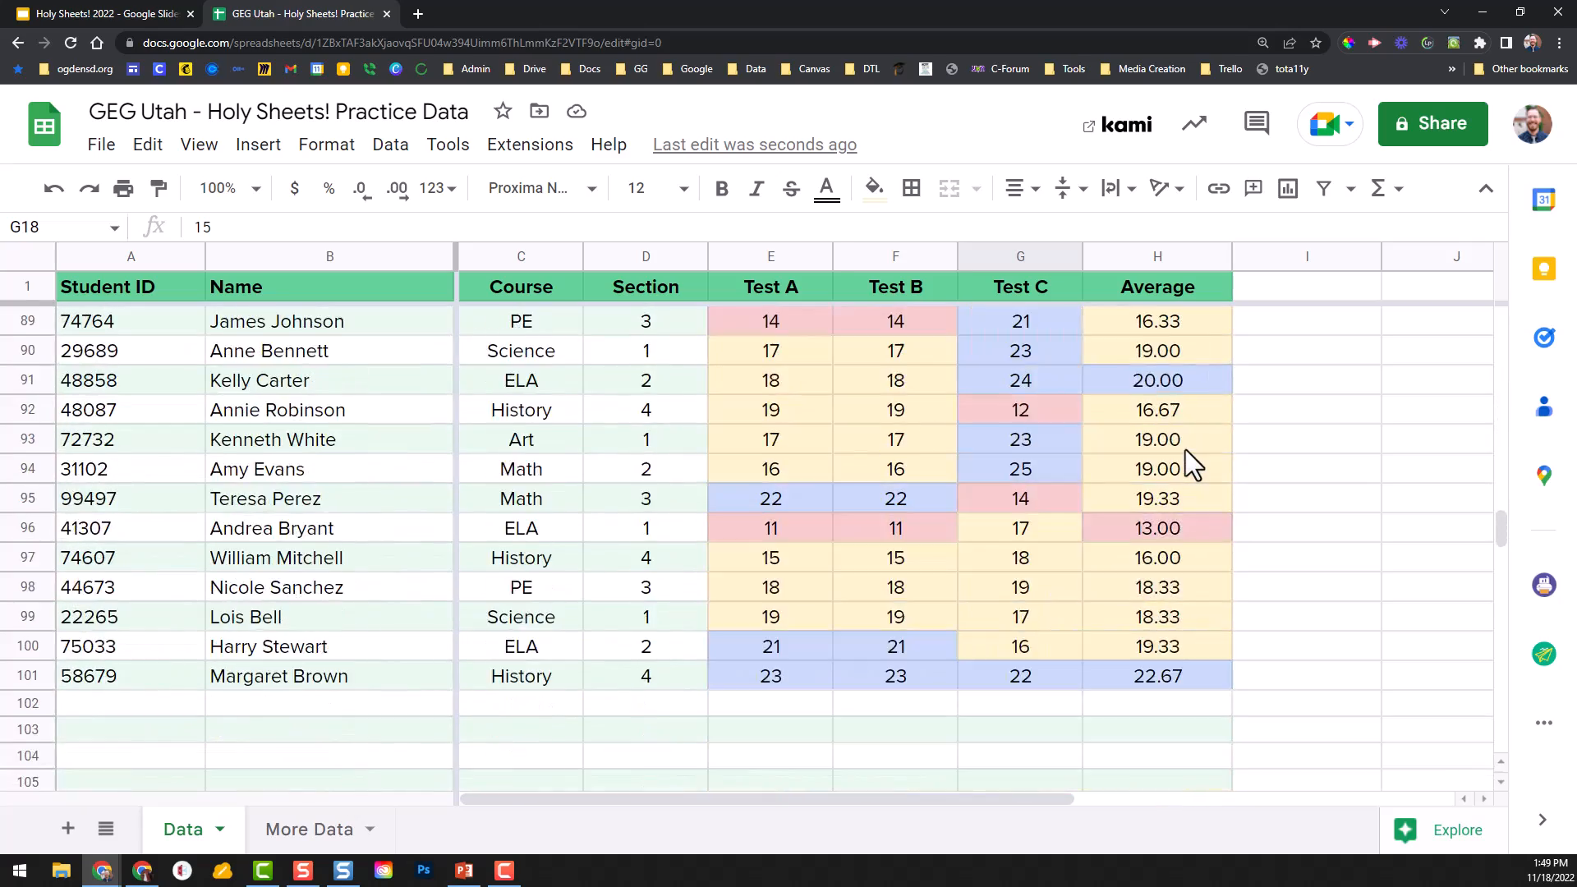
pyautogui.scroll(-1, 1185, 450)
pyautogui.scroll(20, 1186, 451)
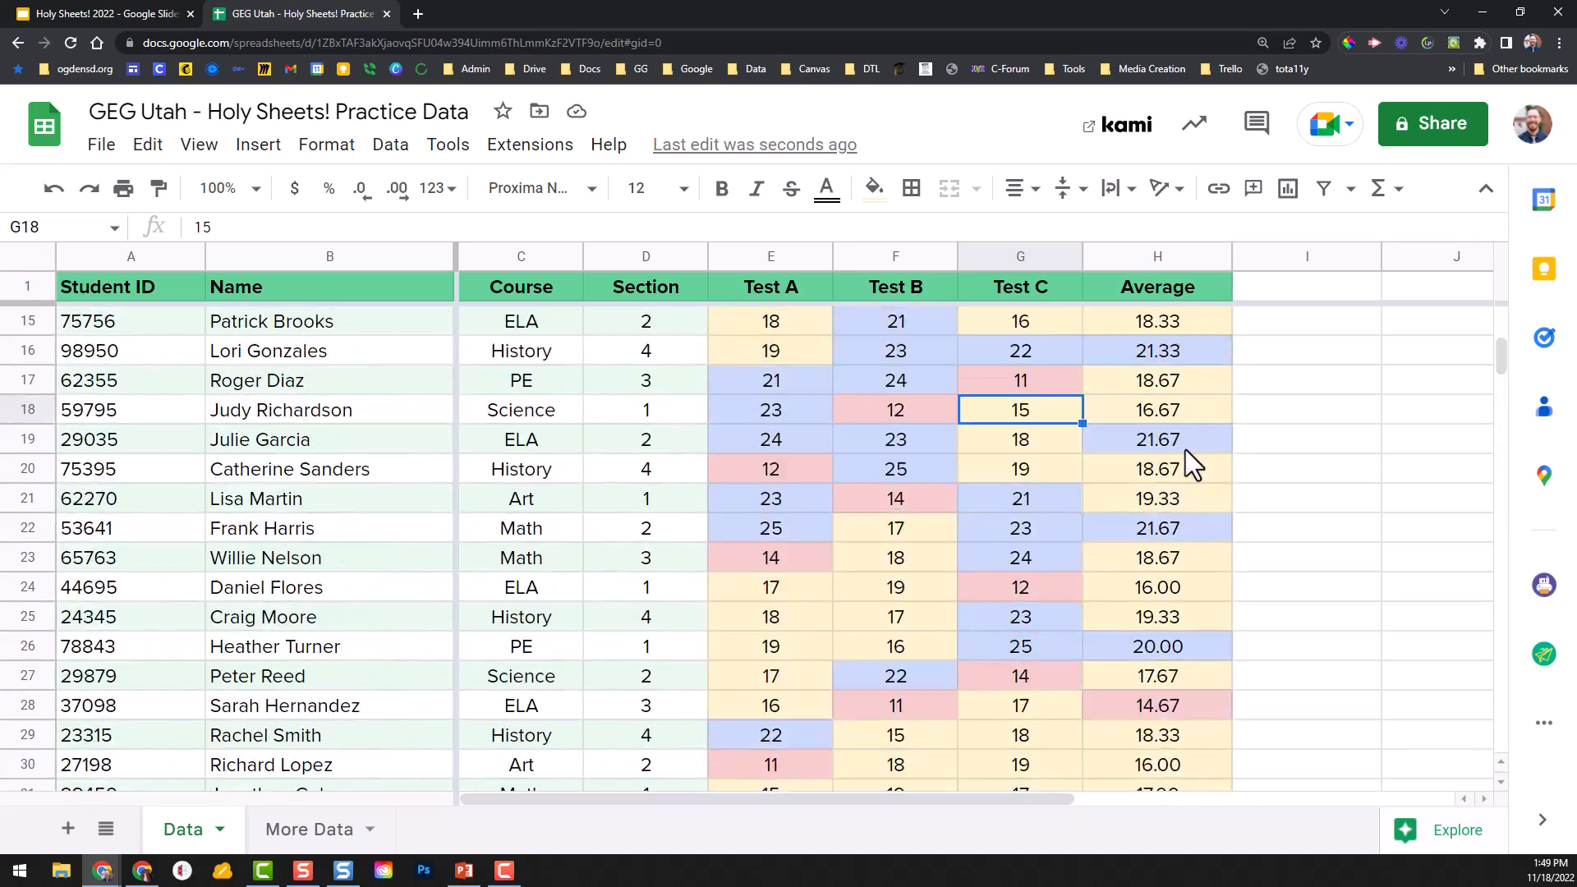
pyautogui.scroll(4, 1185, 450)
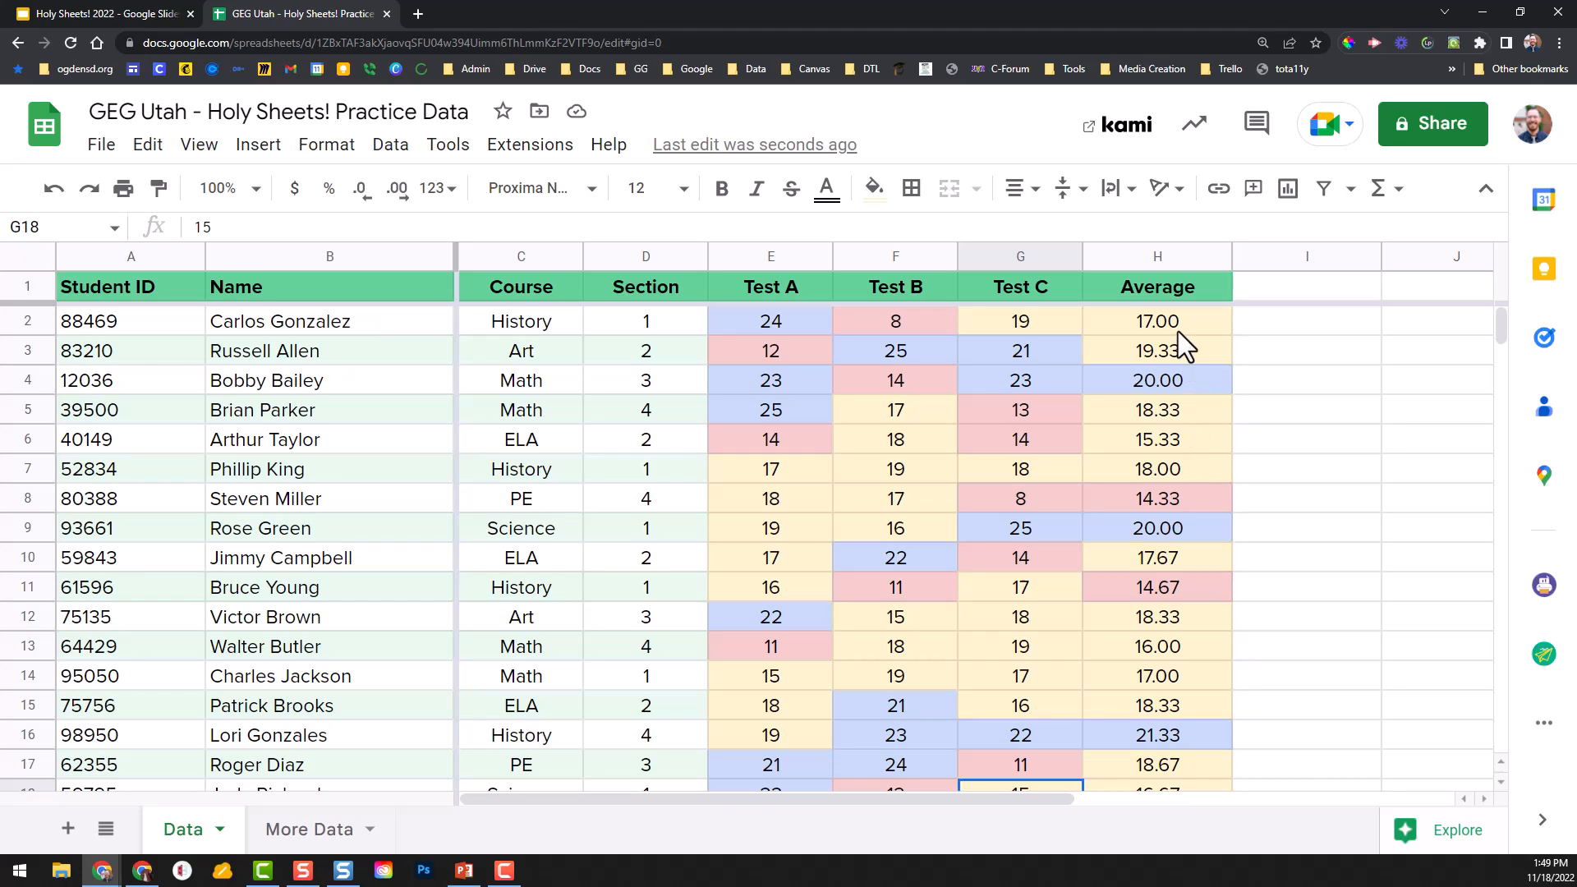